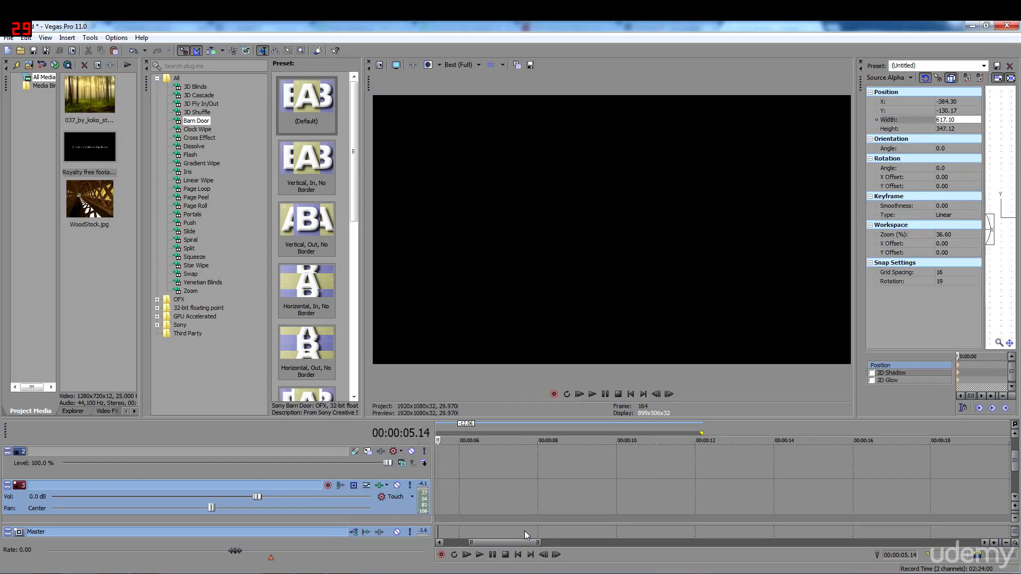
# Add the Royalty free footage Slow Motion HD Part 1.mp4 clip to the timeline and preview its opening title
pyautogui.moveTo(507, 540); pyautogui.dragTo(482, 539)
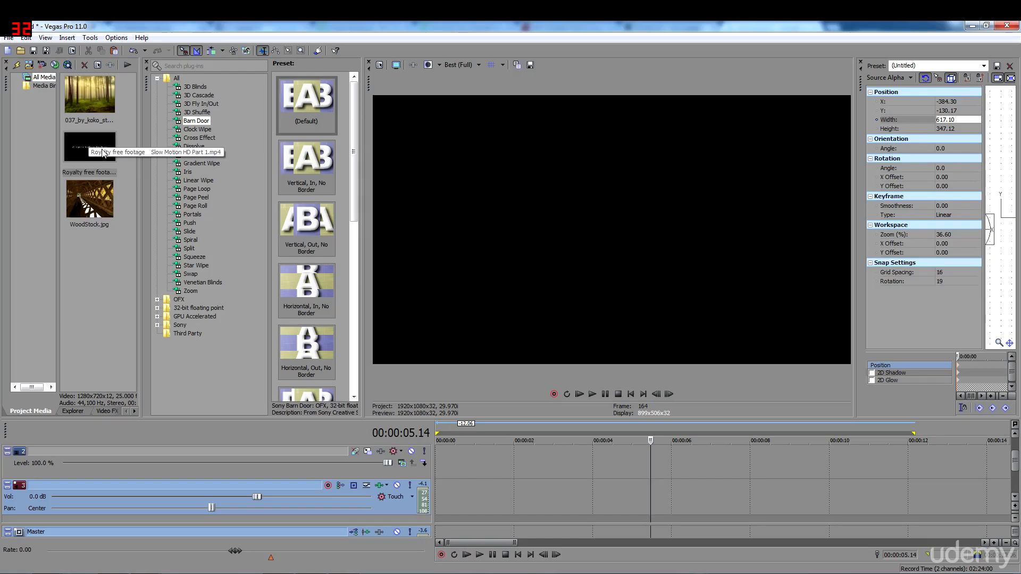
pyautogui.moveTo(103, 153); pyautogui.dragTo(497, 475)
pyautogui.click(517, 461)
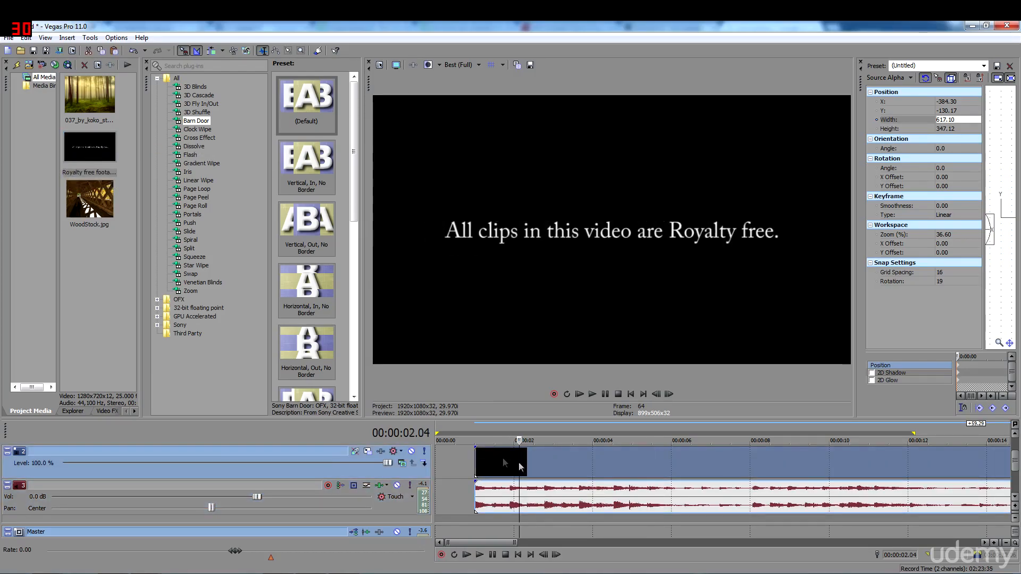
# Trim about 8 seconds of title from the clip's beginning and move the clip to the start of the timeline
pyautogui.moveTo(474, 453); pyautogui.dragTo(817, 471)
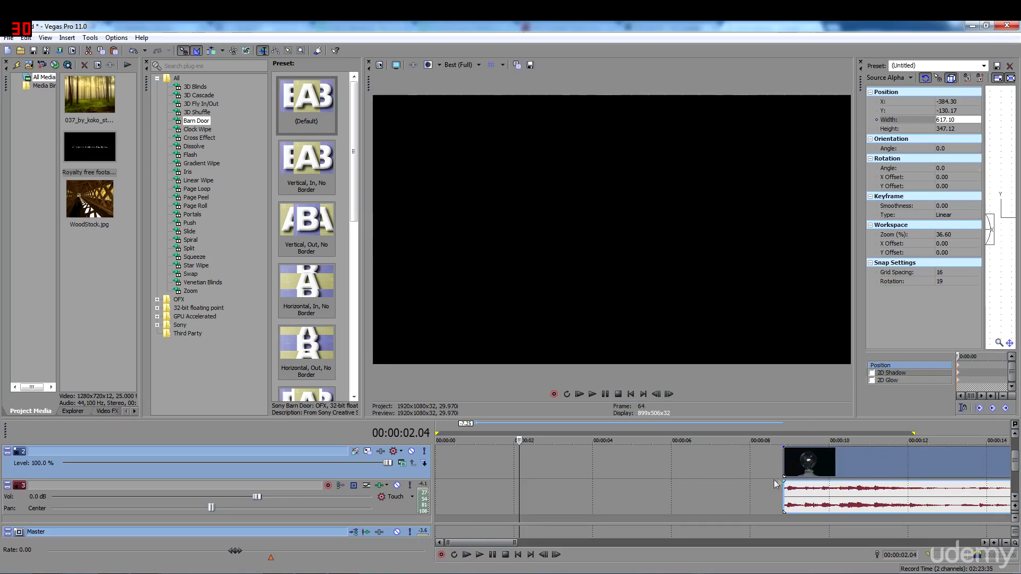
pyautogui.scroll(-3, 728, 489)
pyautogui.moveTo(710, 461); pyautogui.dragTo(572, 467)
pyautogui.scroll(-5, 628, 496)
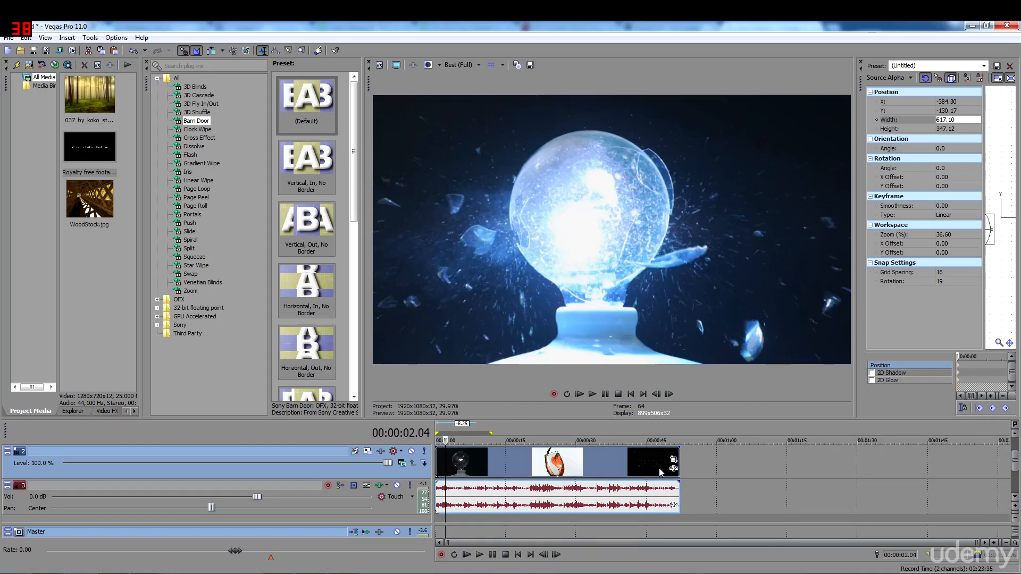
# Trim about 10 seconds of closing credits from the clip's end and play the result from the start
pyautogui.click(669, 468)
pyautogui.scroll(2, 685, 481)
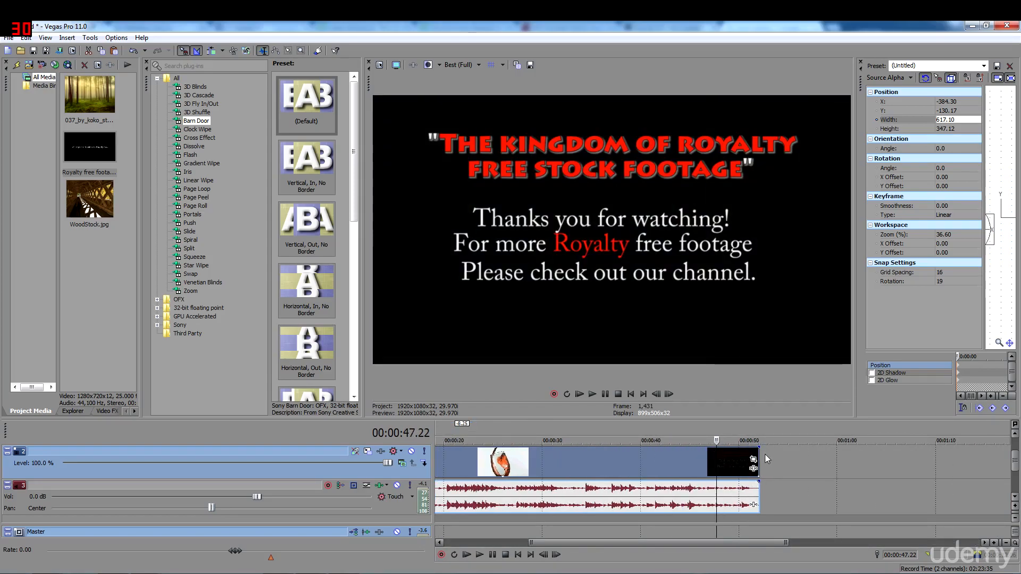
pyautogui.moveTo(753, 453); pyautogui.dragTo(655, 461)
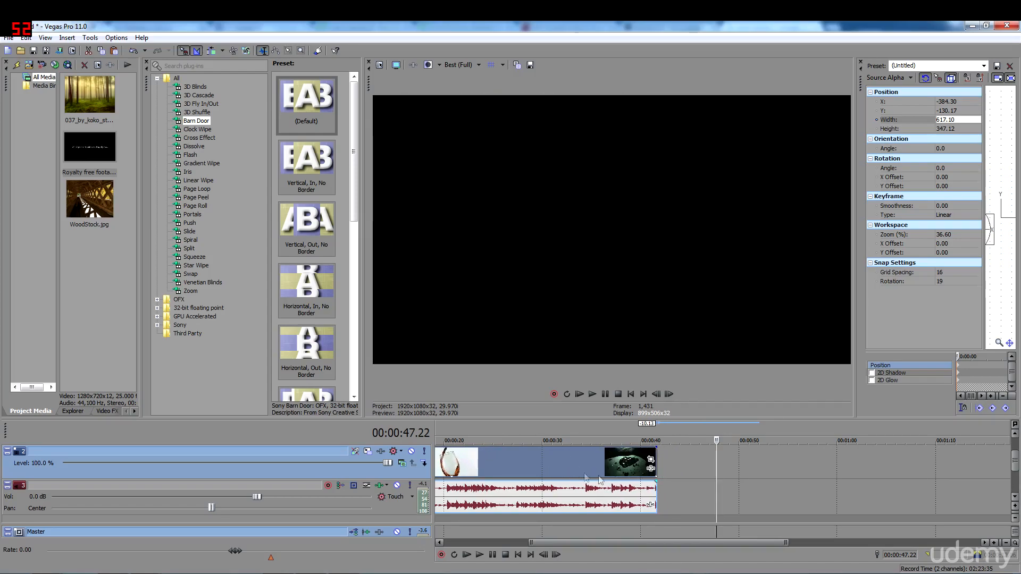
pyautogui.scroll(-3, 555, 533)
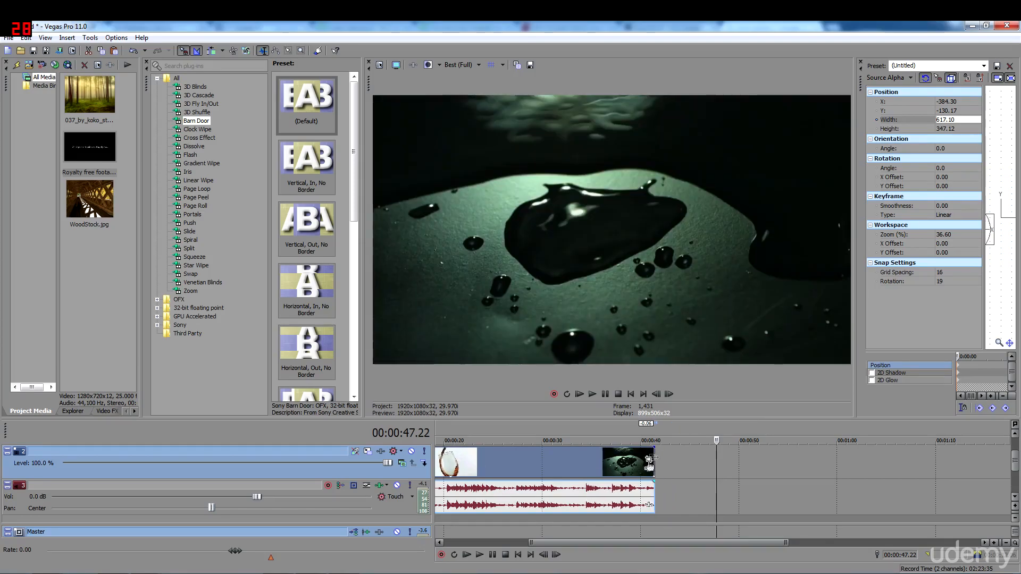
pyautogui.click(466, 554)
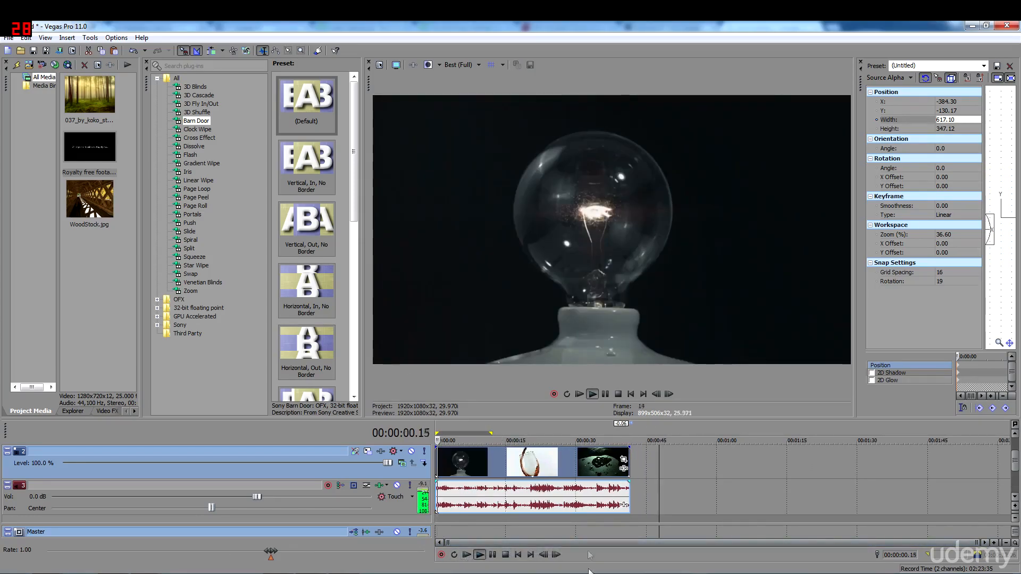
pyautogui.click(494, 555)
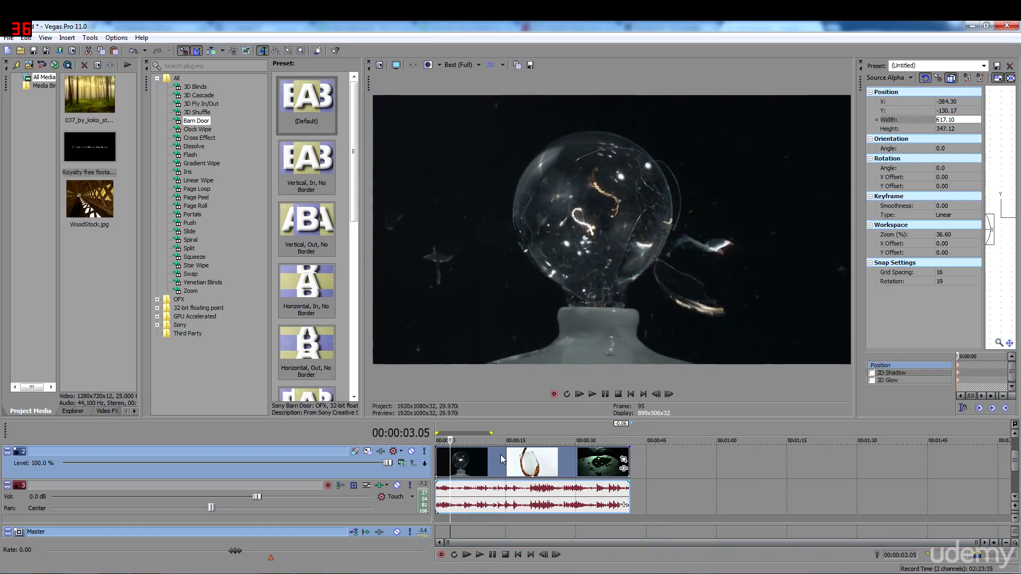
# Separate the light bulb section, 00:00:00.00 to 00:00:11.19, by cutting it out and pasting it back into the gap as its own event
pyautogui.click(444, 515)
pyautogui.scroll(5, 445, 515)
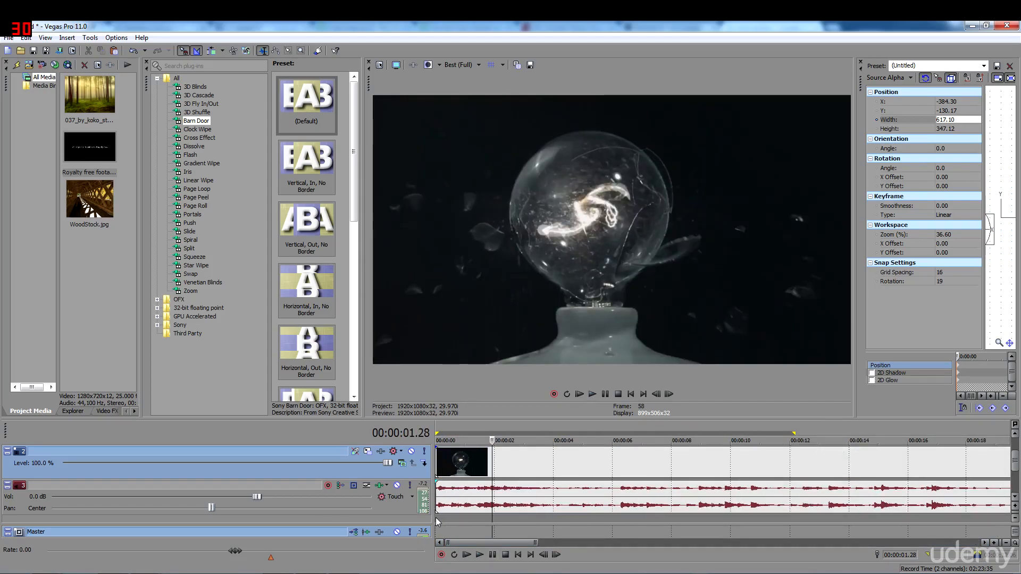
pyautogui.moveTo(436, 516); pyautogui.dragTo(780, 490)
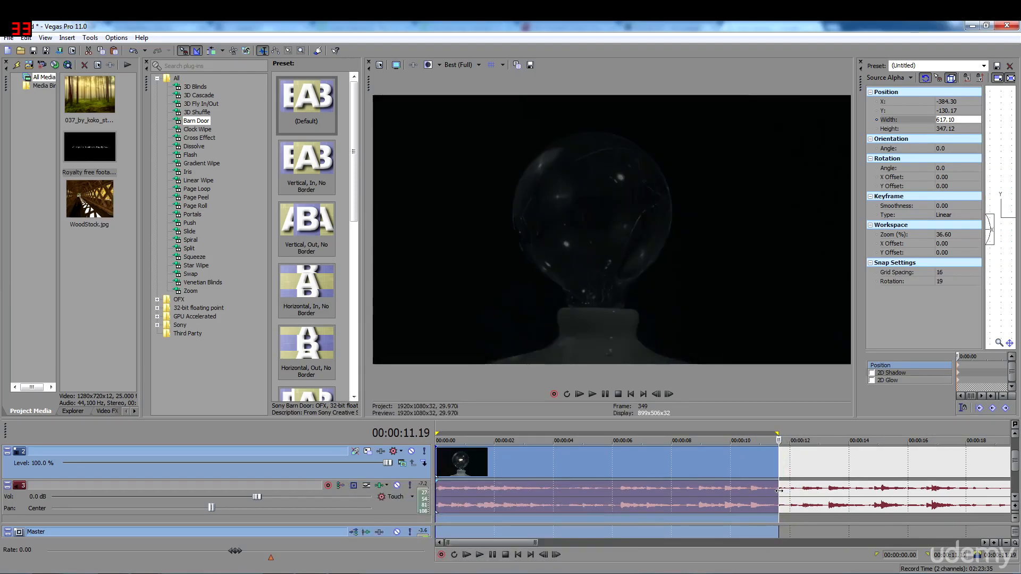
pyautogui.rightClick(694, 455)
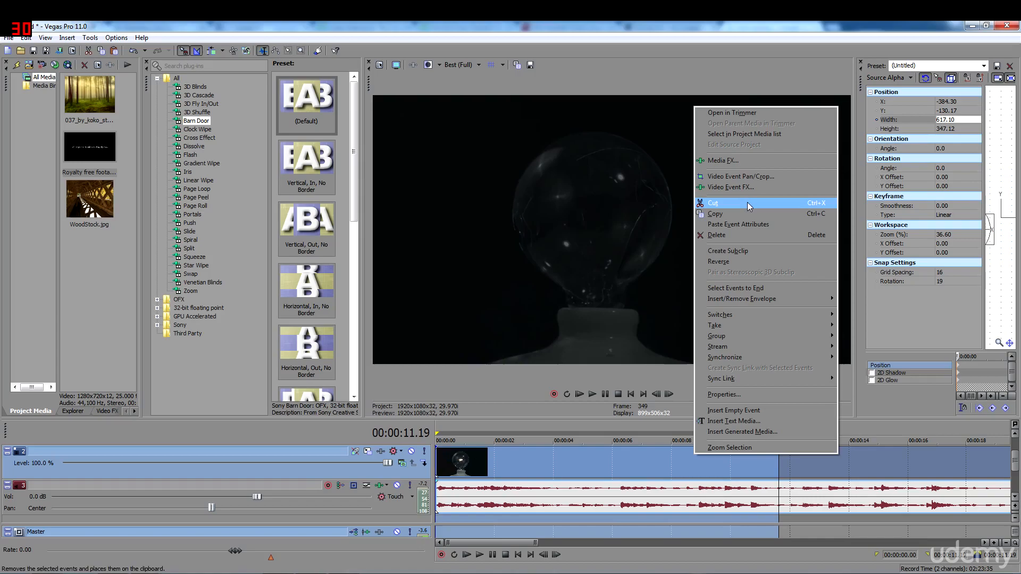
pyautogui.click(713, 202)
pyautogui.click(466, 470)
pyautogui.rightClick(466, 465)
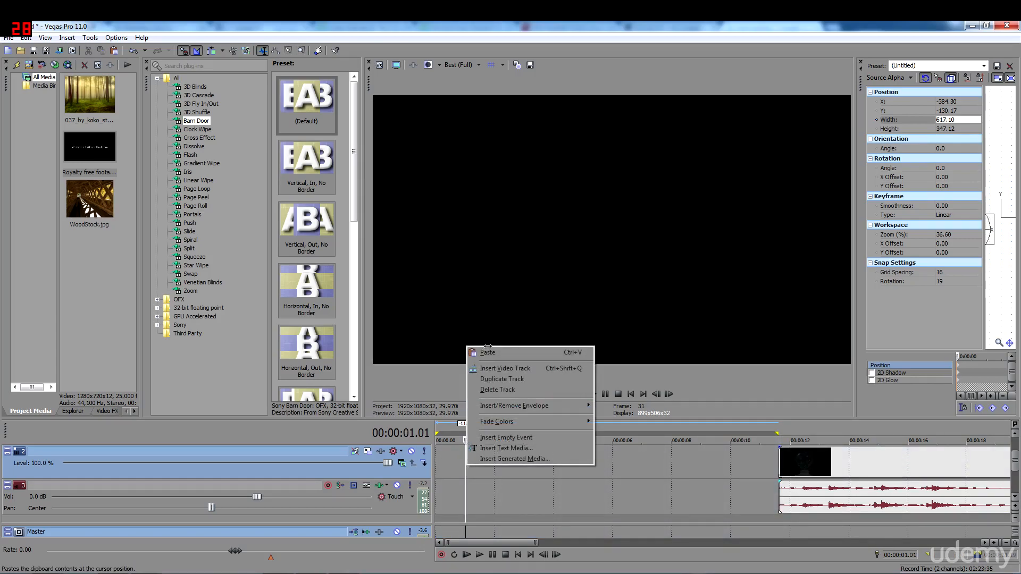
pyautogui.click(492, 353)
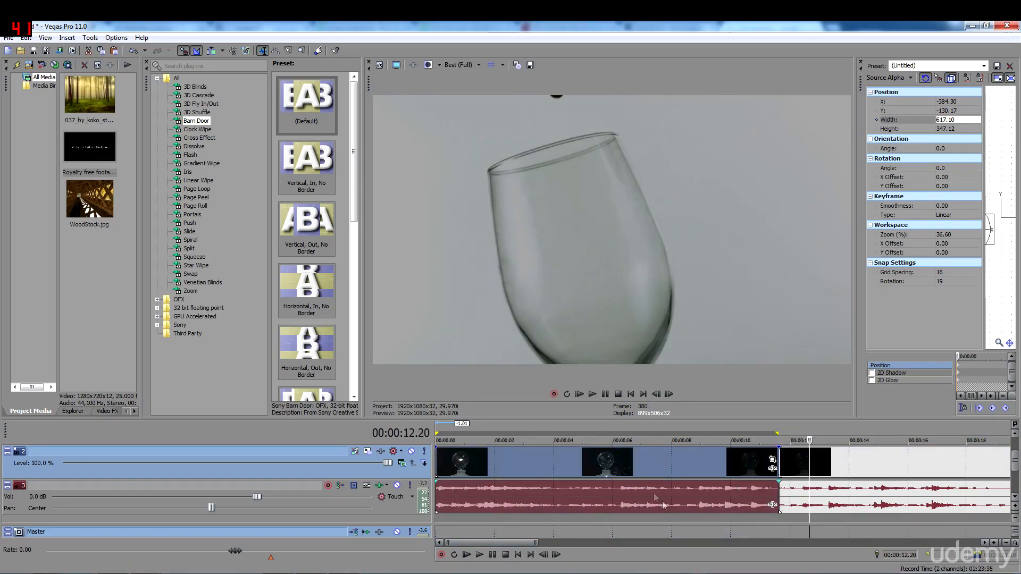
# Separate the wine glass section, 00:00:11.19 to 00:00:28.20, by cutting it out and pasting it back directly after the light bulb event
pyautogui.moveTo(780, 519); pyautogui.dragTo(951, 477)
pyautogui.rightClick(562, 471)
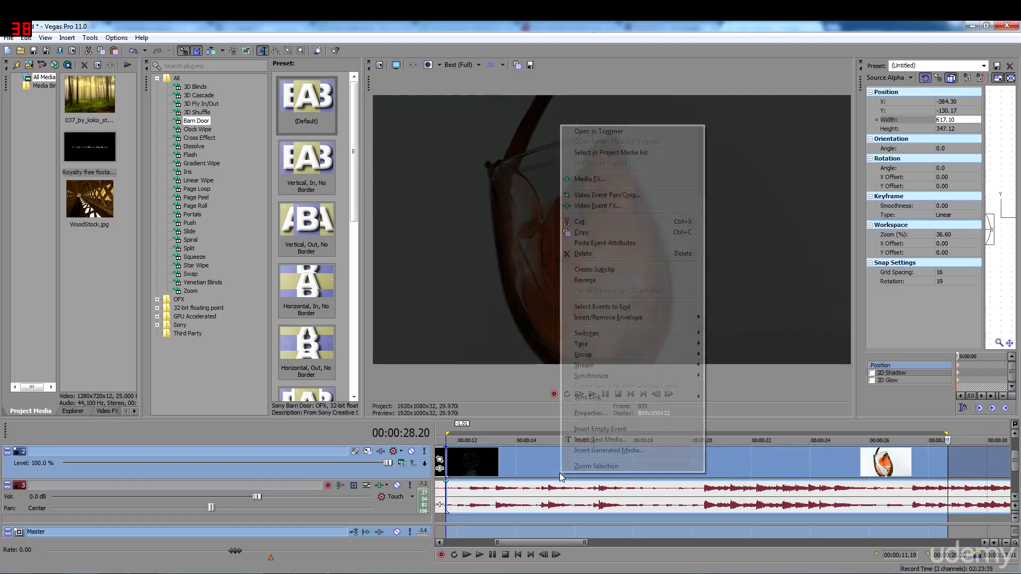
pyautogui.click(581, 222)
pyautogui.click(483, 474)
pyautogui.rightClick(486, 467)
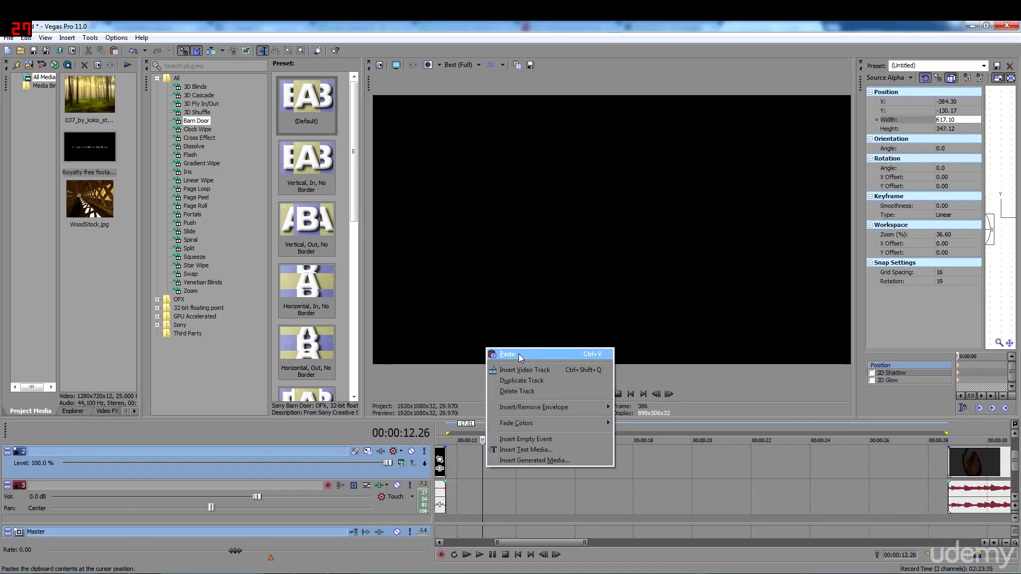
pyautogui.click(519, 353)
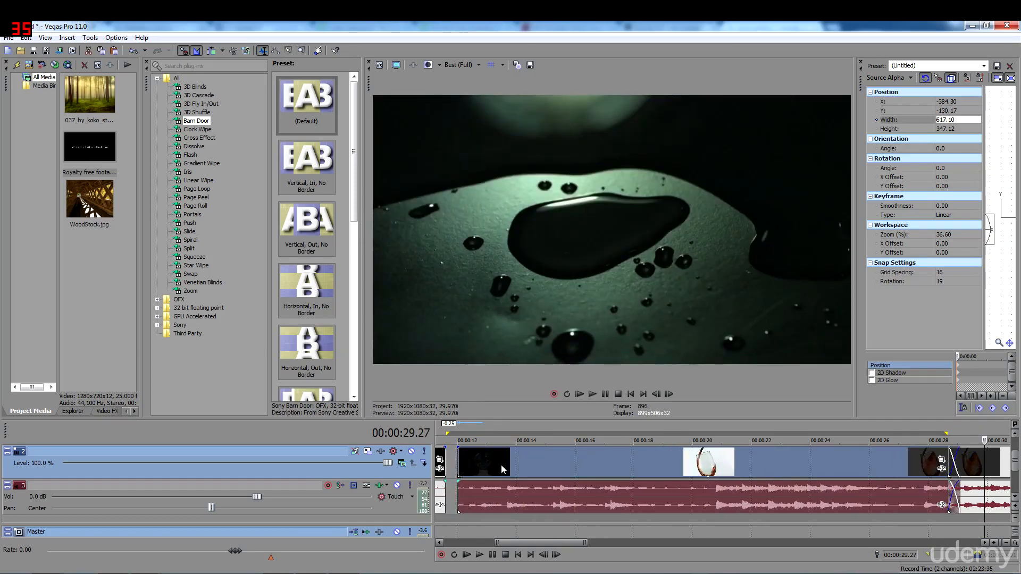
pyautogui.scroll(-5, 545, 473)
pyautogui.scroll(-4, 545, 473)
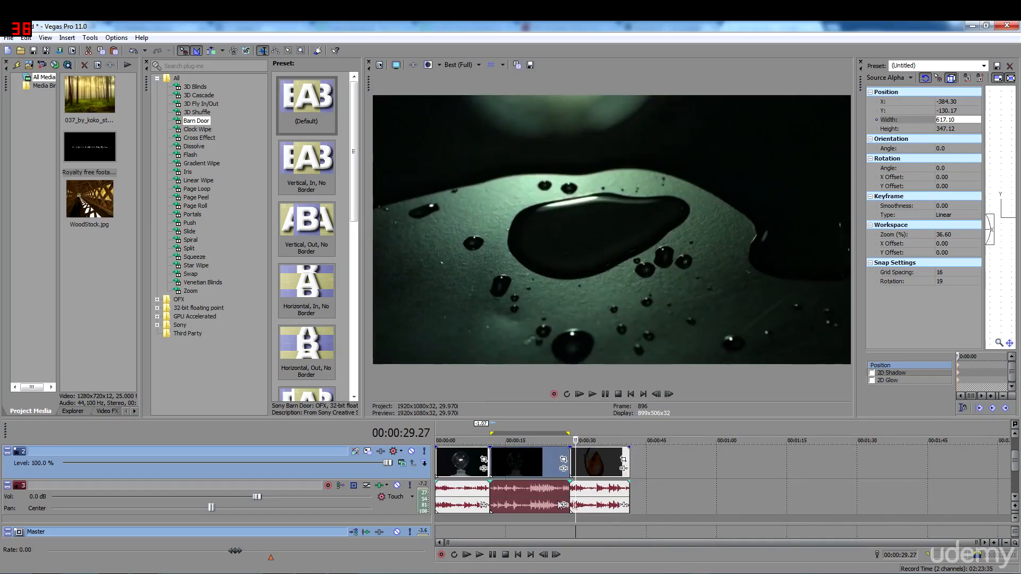
# Select the three timeline events in turn to check that each one is a separate piece
pyautogui.click(595, 501)
pyautogui.click(536, 496)
pyautogui.click(469, 496)
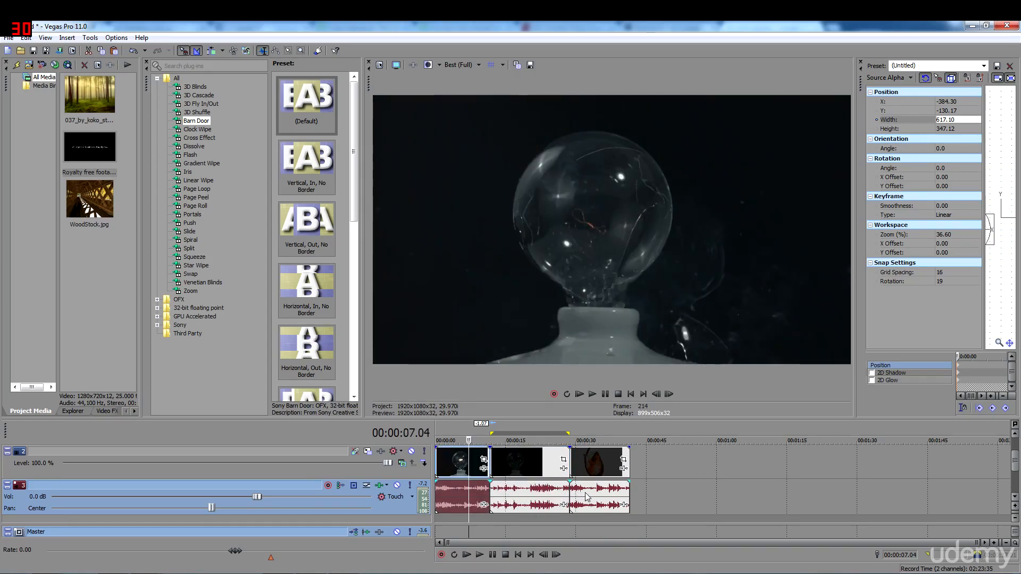
pyautogui.click(585, 495)
pyautogui.click(465, 500)
pyautogui.scroll(4, 564, 504)
pyautogui.scroll(3, 563, 504)
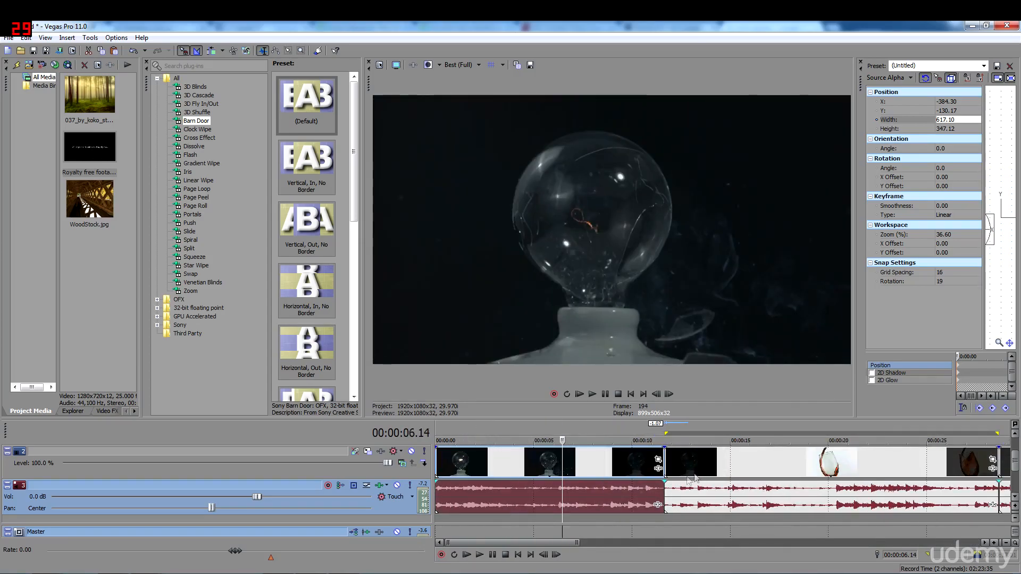
# Overlap the wine glass event about 1 second onto the light bulb event's end and play the crossfade
pyautogui.click(724, 467)
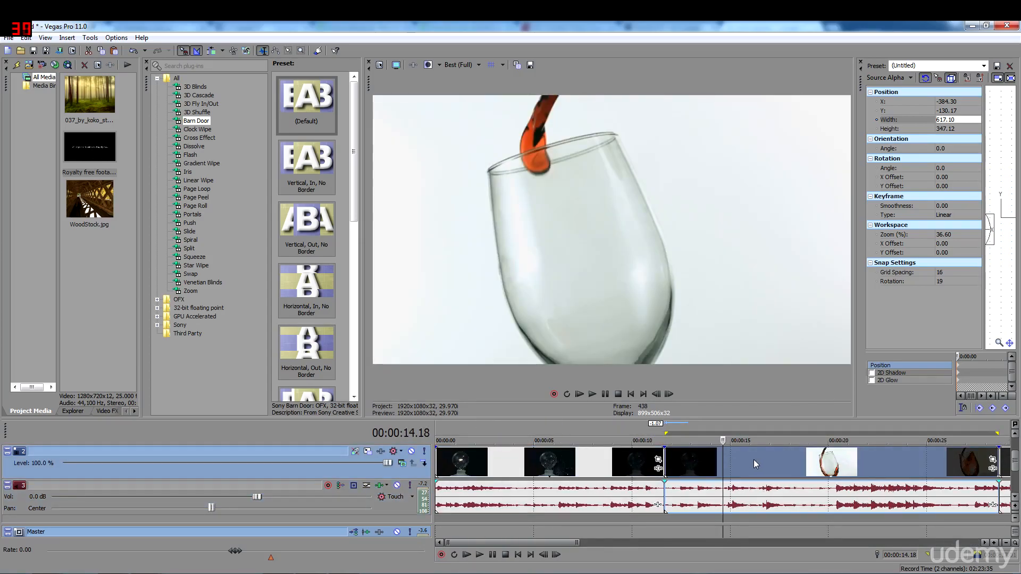
pyautogui.moveTo(752, 460); pyautogui.dragTo(729, 461)
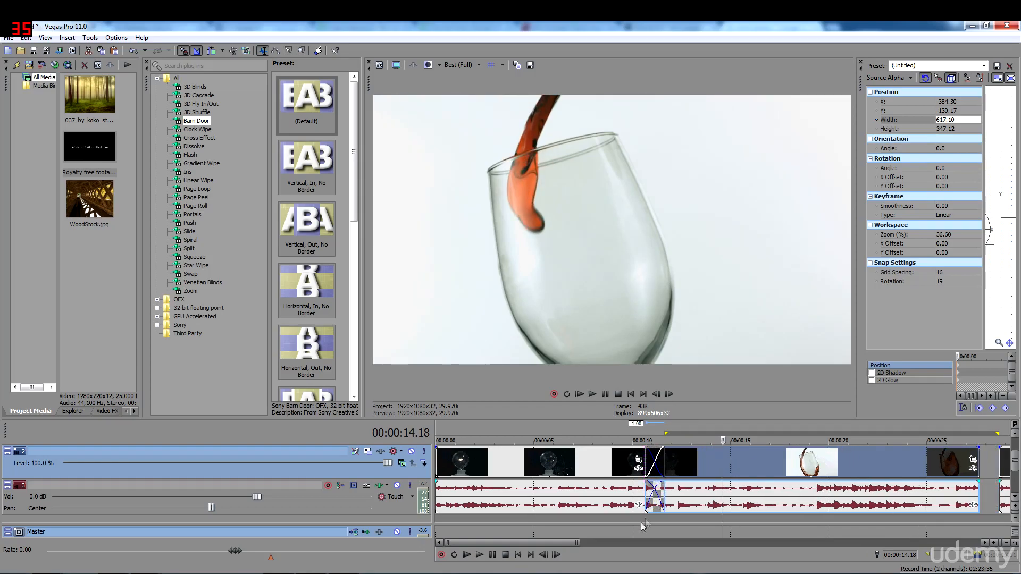
pyautogui.click(643, 516)
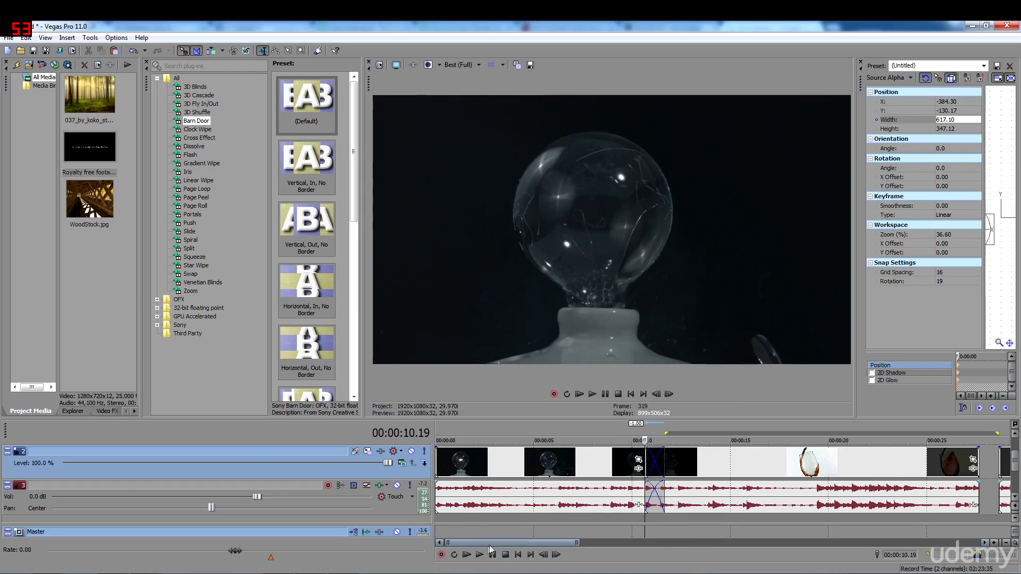
pyautogui.click(480, 555)
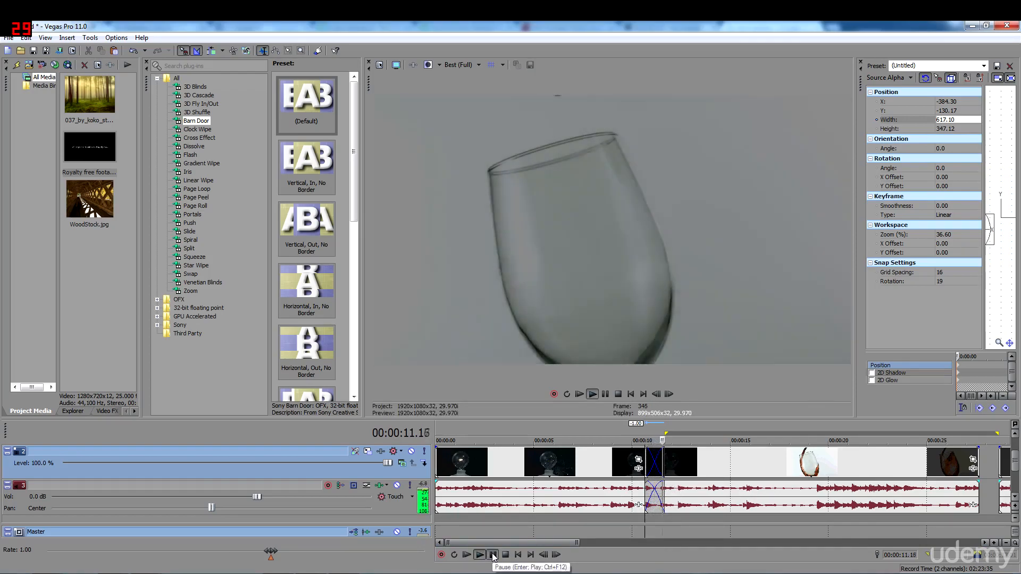
pyautogui.click(656, 514)
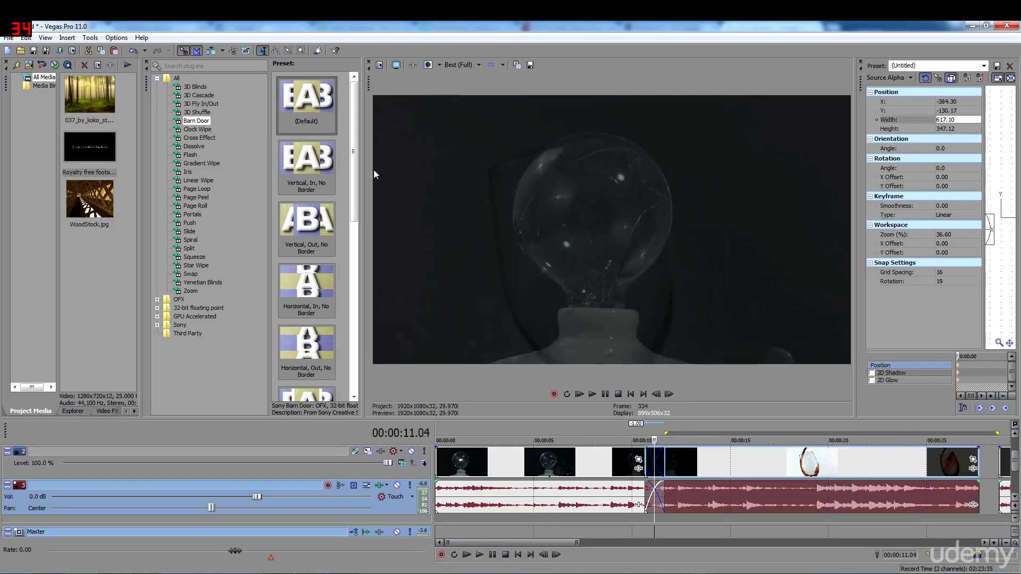
# Apply the Iris transition with the Circle, Out, Center preset to the overlap between the bulb and wine glass events
pyautogui.moveTo(364, 170); pyautogui.dragTo(396, 175)
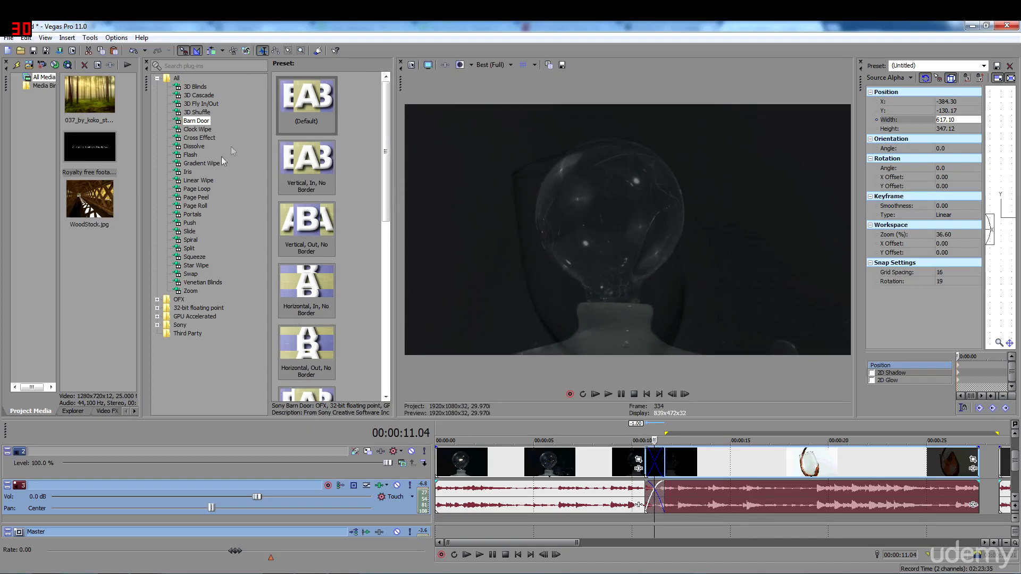
pyautogui.click(189, 222)
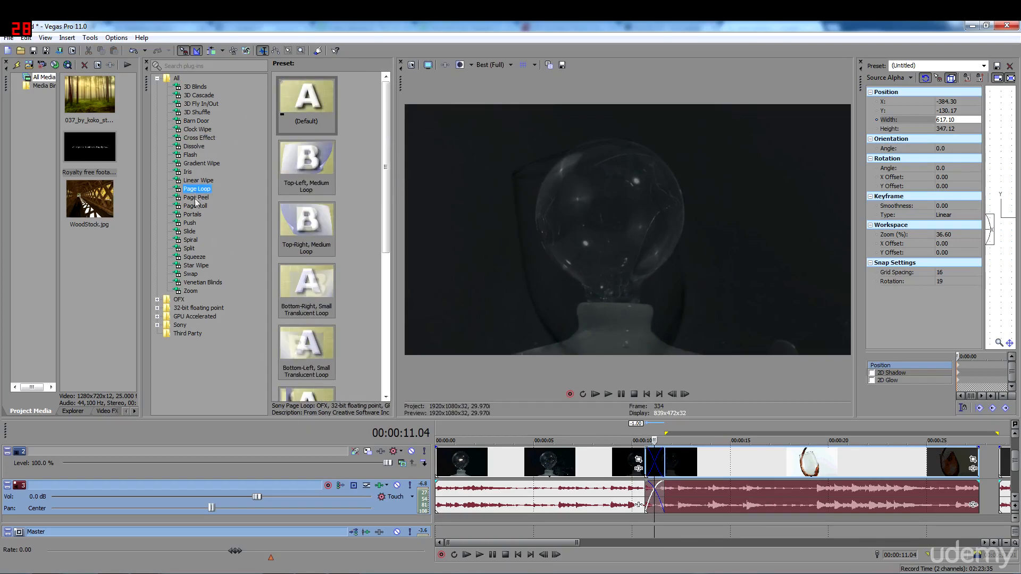
pyautogui.click(191, 172)
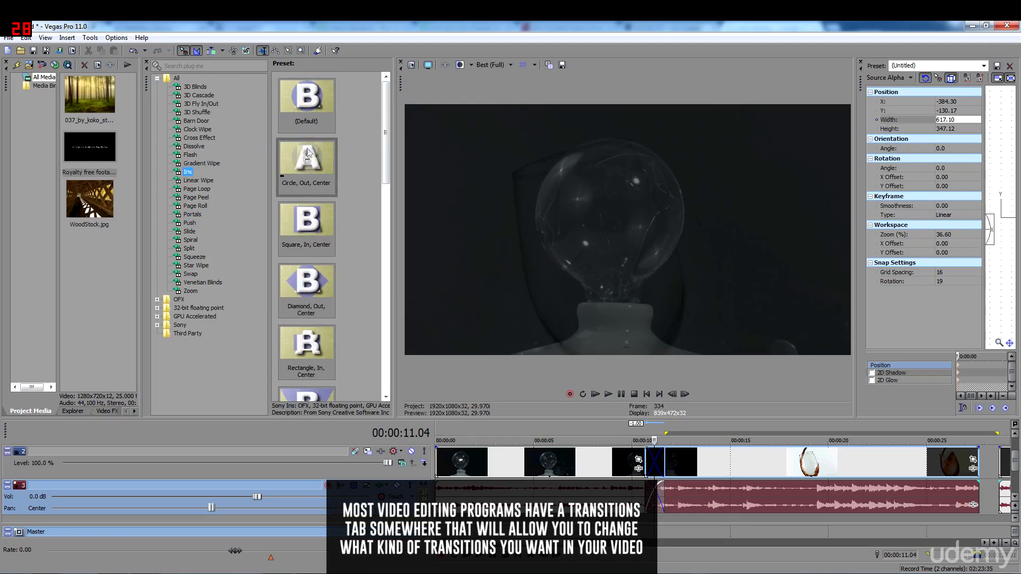
pyautogui.moveTo(306, 157); pyautogui.dragTo(648, 464)
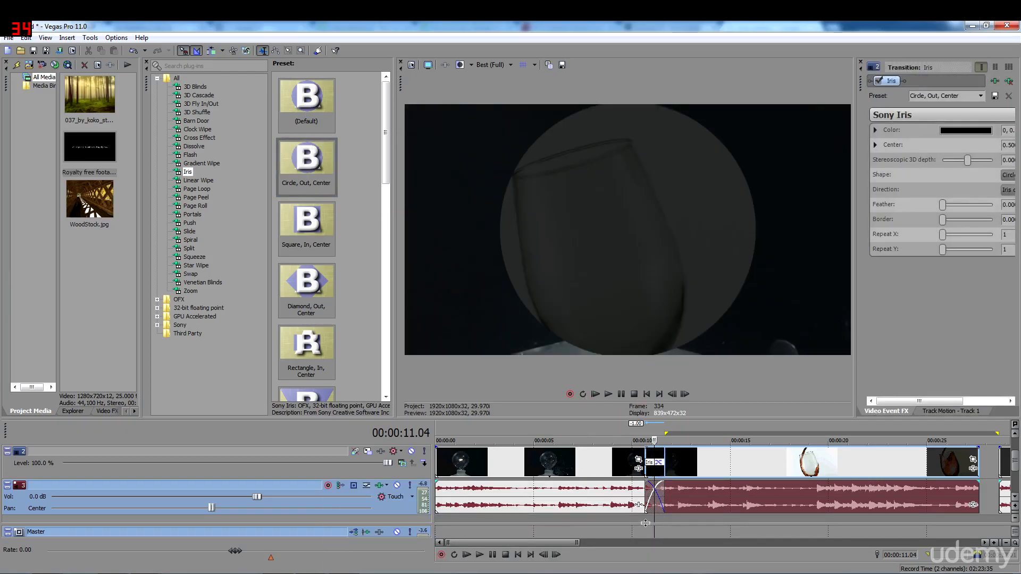
# Play the timeline from just before the Iris transition to preview its effect
pyautogui.click(639, 518)
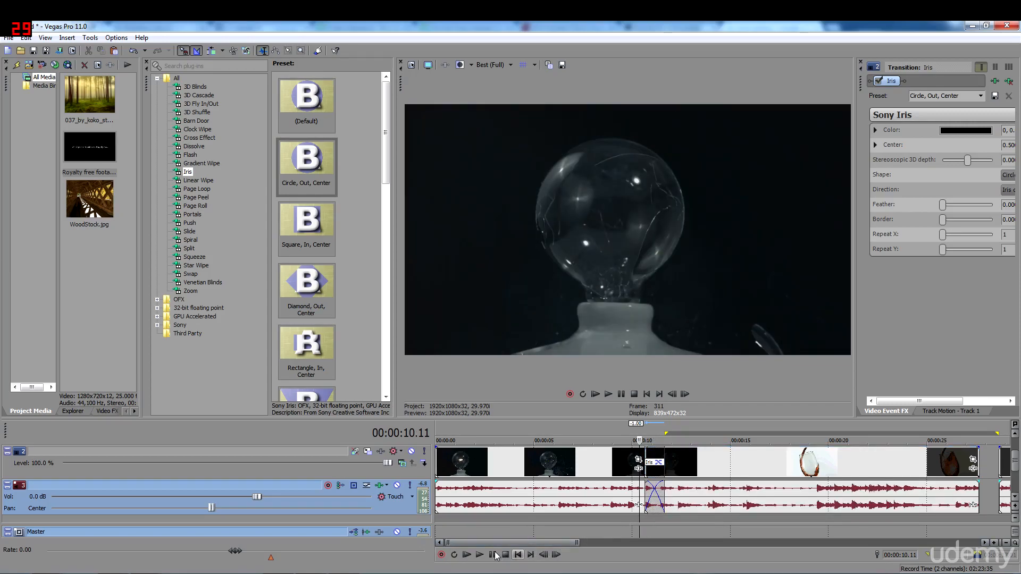
pyautogui.click(479, 555)
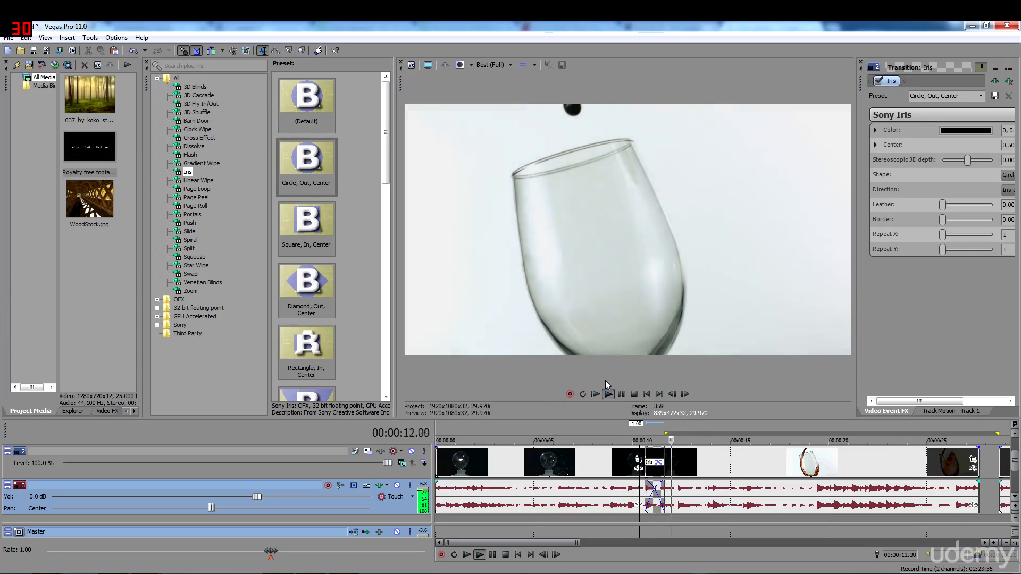
pyautogui.moveTo(535, 542); pyautogui.dragTo(558, 542)
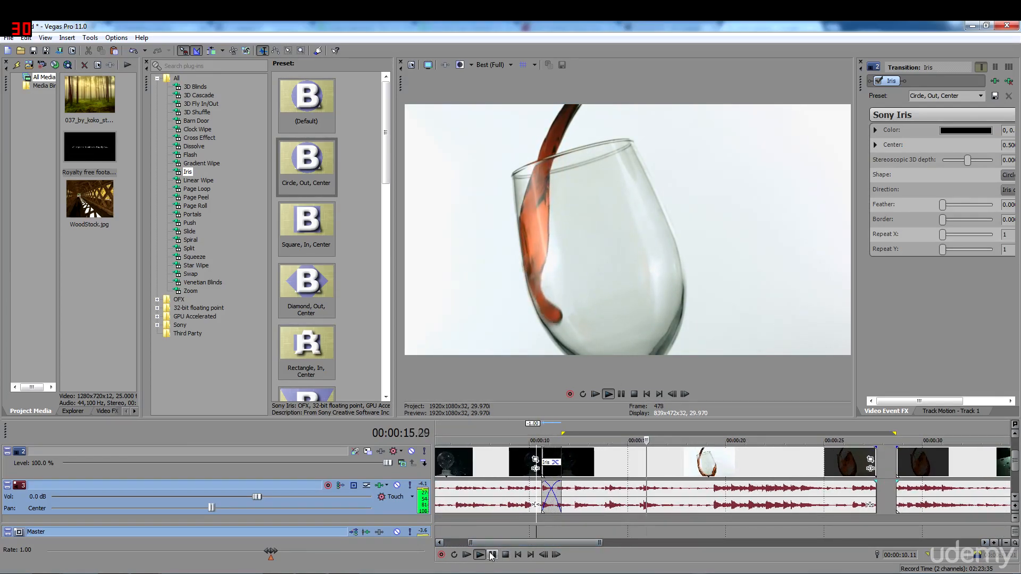
pyautogui.press('Return')
# Adjust the Iris transition to a slightly negative 3D depth, feather about 0.61, border 1.00, Repeat X 7 and Repeat Y 10
pyautogui.click(552, 524)
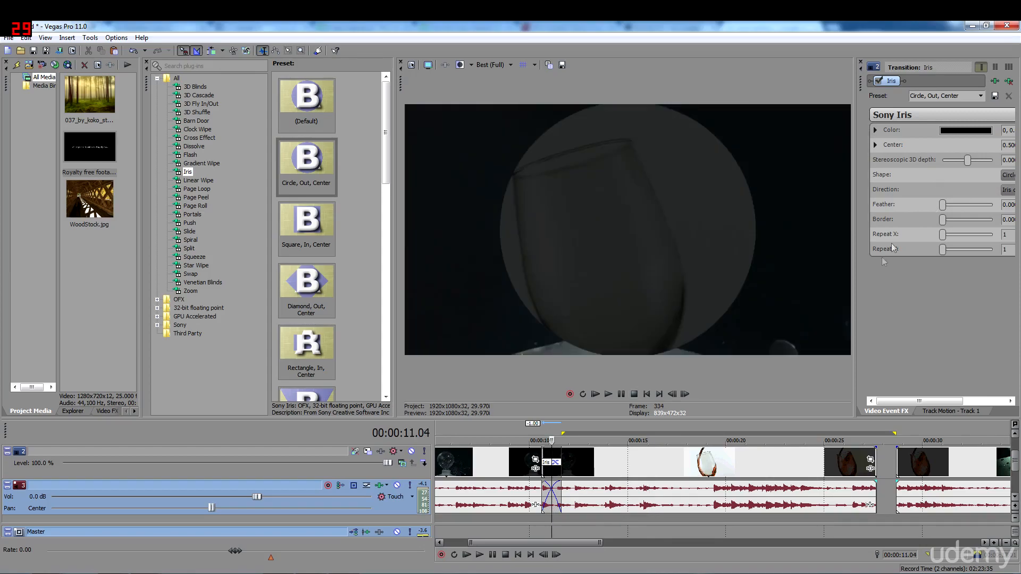
pyautogui.moveTo(967, 162); pyautogui.dragTo(940, 158)
pyautogui.moveTo(943, 206); pyautogui.dragTo(967, 212)
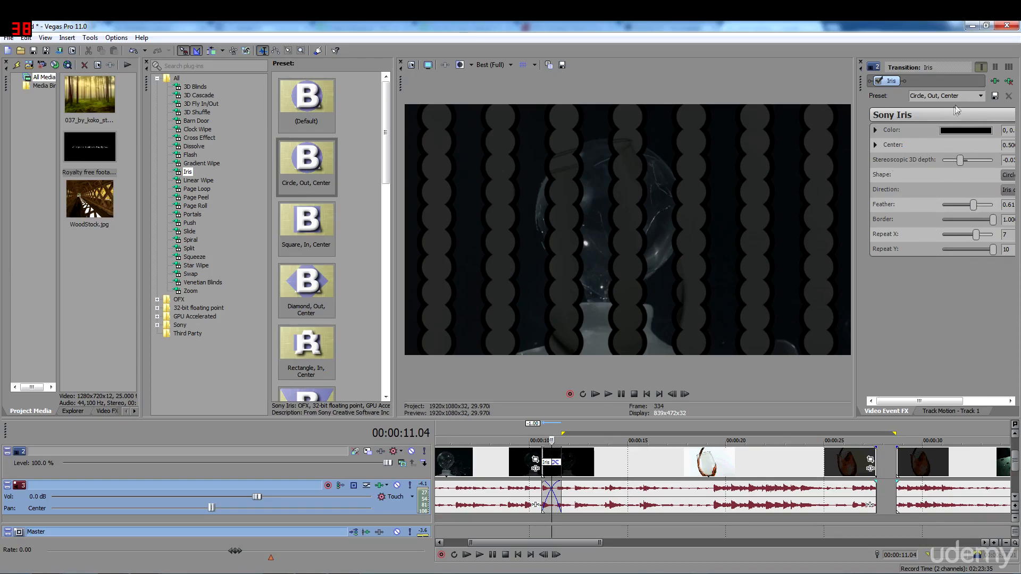
# Save the customized Iris settings as a preset named "funny transition" and find it in the preset list
pyautogui.click(981, 96)
pyautogui.write('vu')
pyautogui.click(995, 96)
pyautogui.click(981, 96)
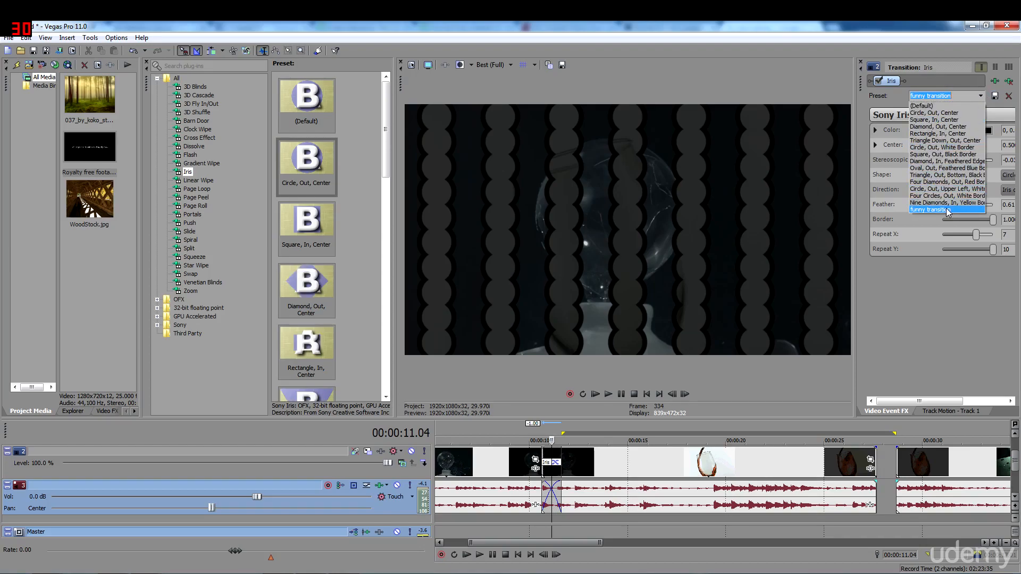
# Slide the water-drop event earlier on the timeline so it overlaps the end of the wine glass event
pyautogui.click(947, 210)
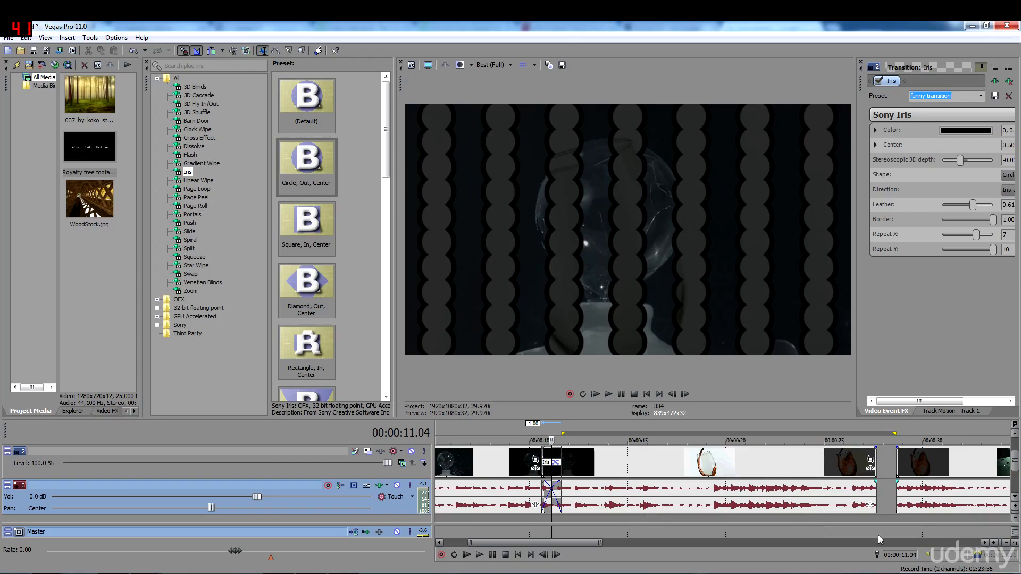
pyautogui.click(927, 470)
pyautogui.moveTo(945, 461); pyautogui.dragTo(904, 462)
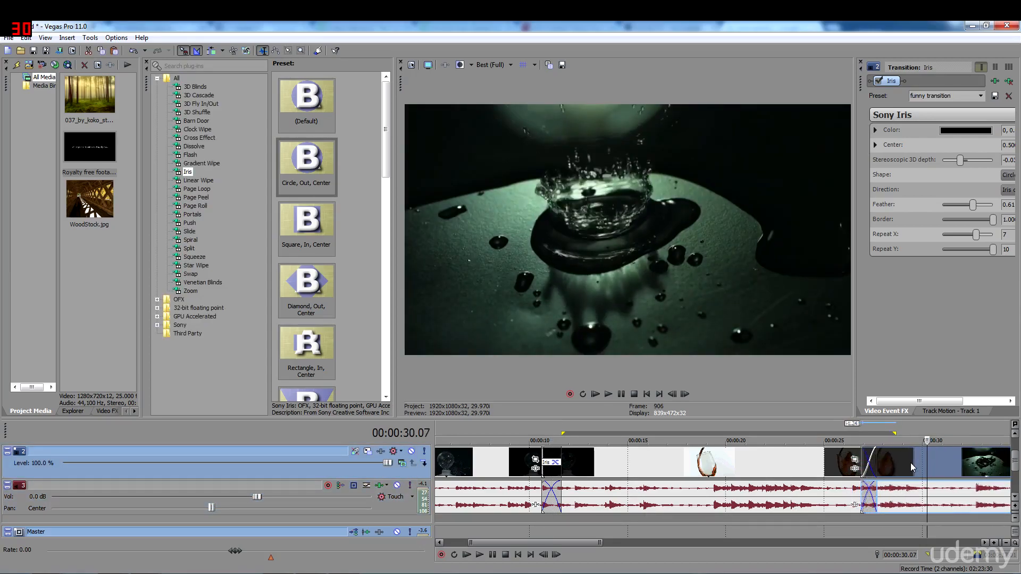
# Apply the Iris transition to the overlap between the wine glass and water-drop events, using the "funny transition" preset
pyautogui.moveTo(321, 183); pyautogui.dragTo(873, 466)
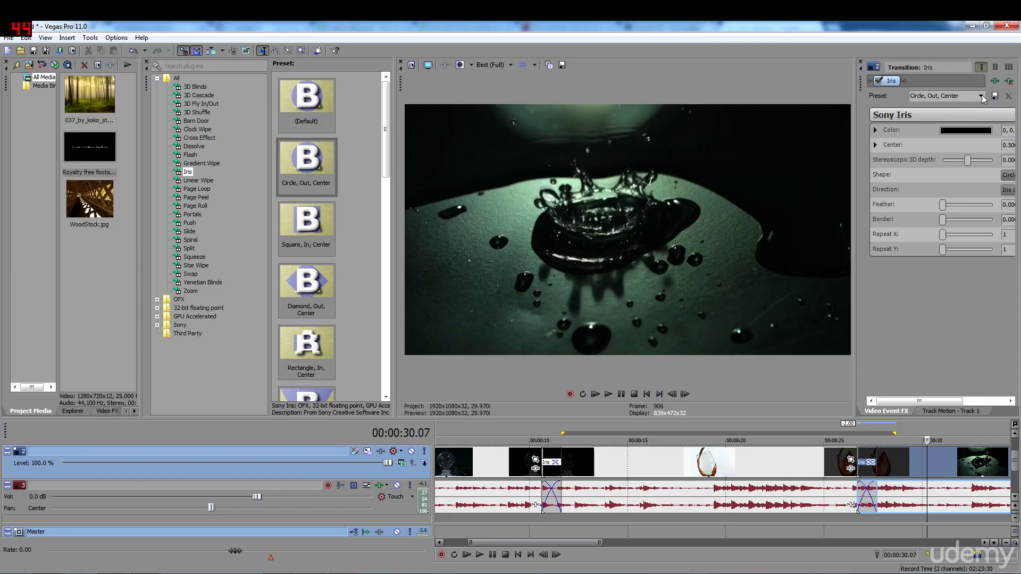
pyautogui.click(982, 96)
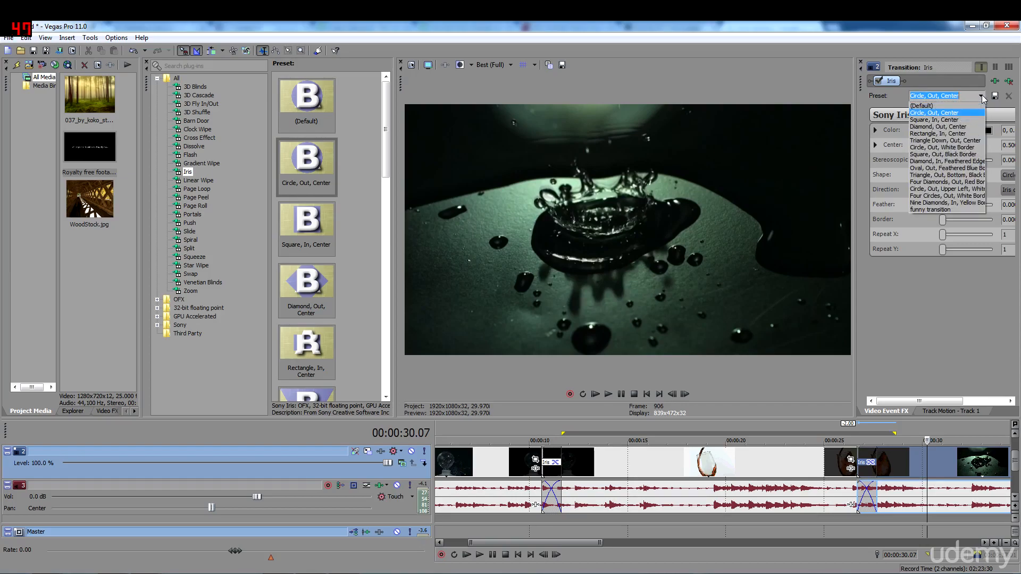
pyautogui.click(944, 210)
pyautogui.click(867, 519)
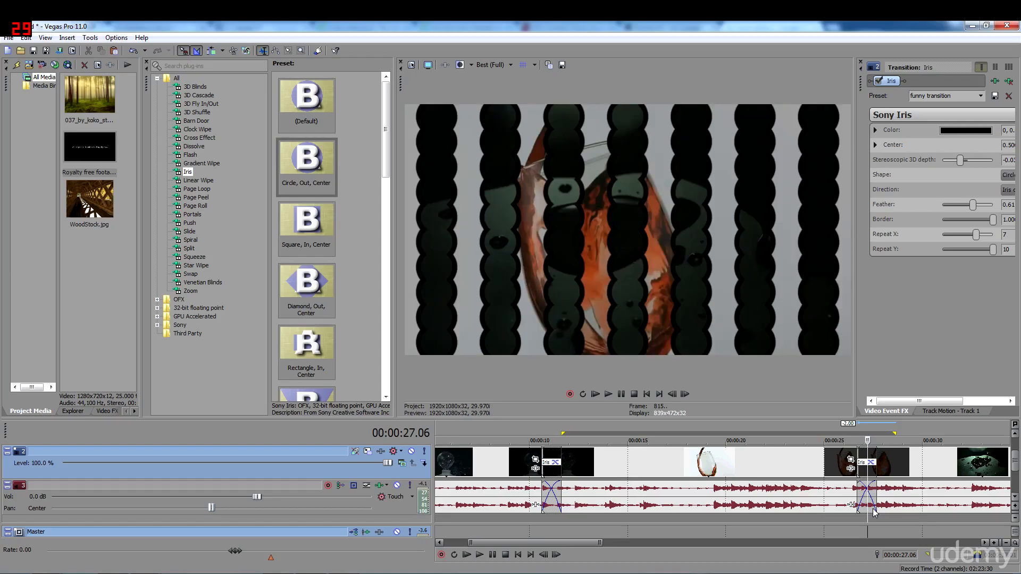
# Play the timeline across both Iris transitions to preview them, stopping after the second one
pyautogui.scroll(-3, 797, 512)
pyautogui.scroll(-3, 800, 513)
pyautogui.click(480, 515)
pyautogui.press('space')
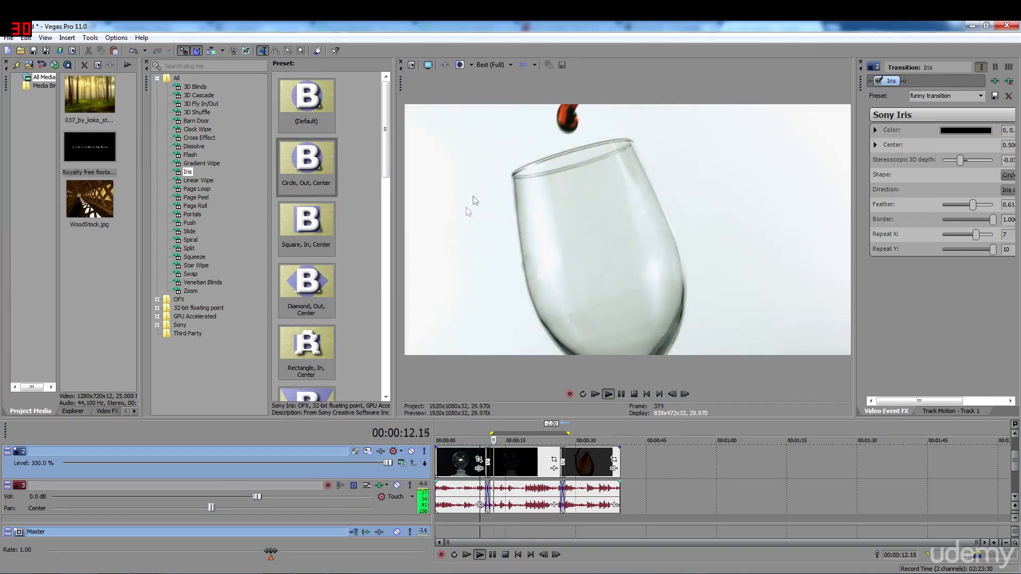
pyautogui.click(559, 519)
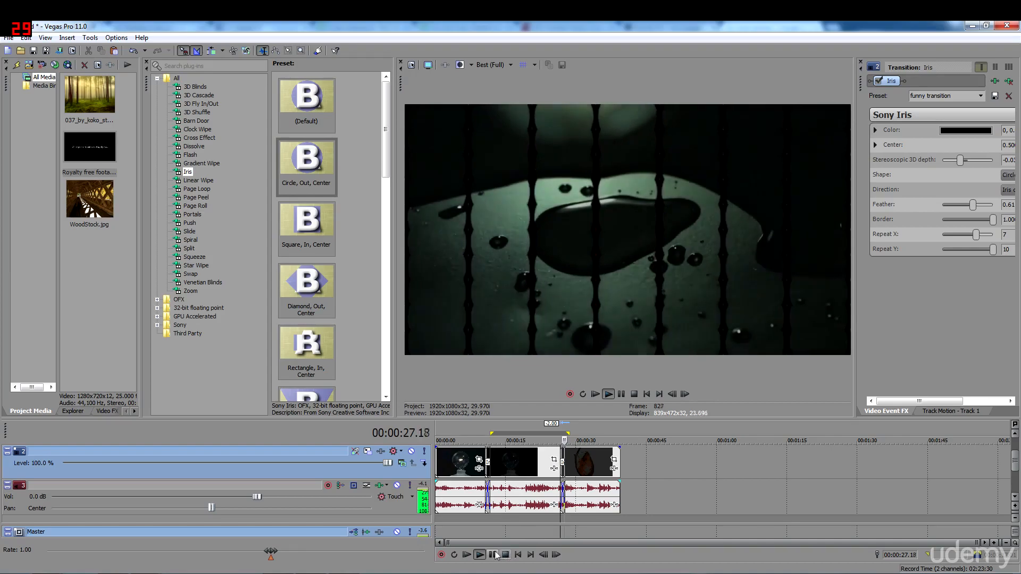
pyautogui.click(495, 555)
# Select all events and move them together to a later position, leaving empty space at the timeline's start
pyautogui.click(589, 499)
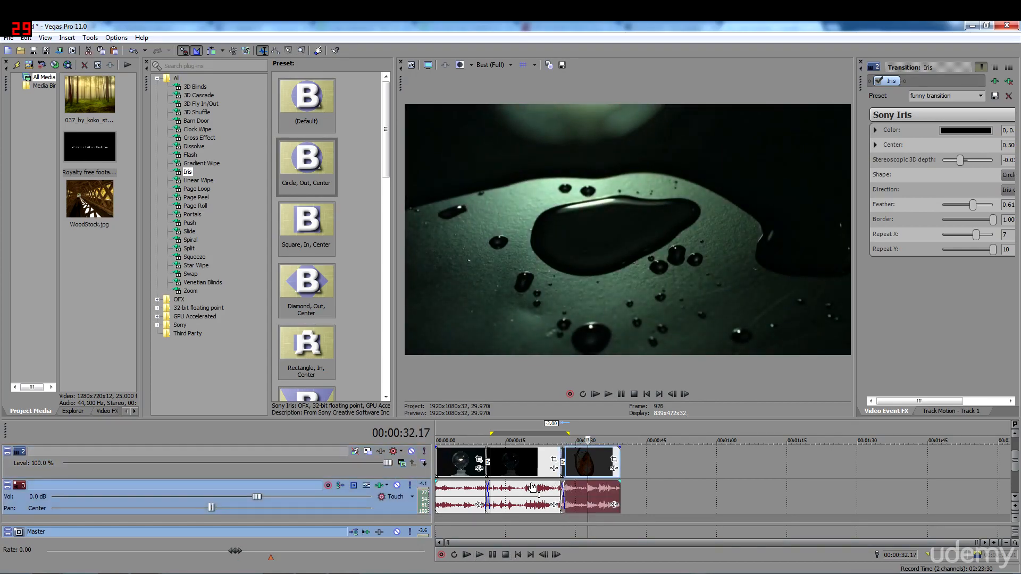
pyautogui.hotkey('ctrl', 'a')
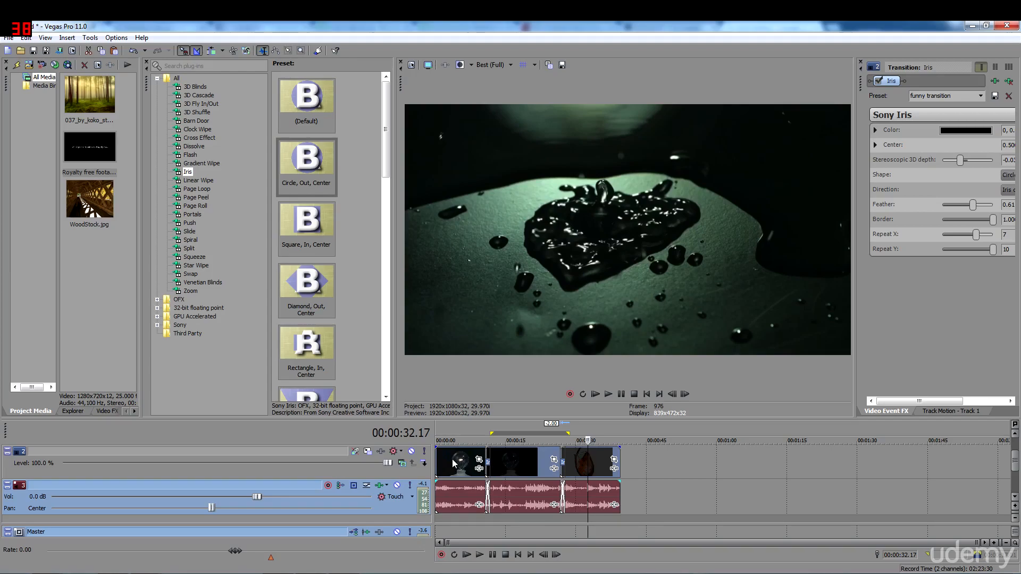
pyautogui.click(594, 497)
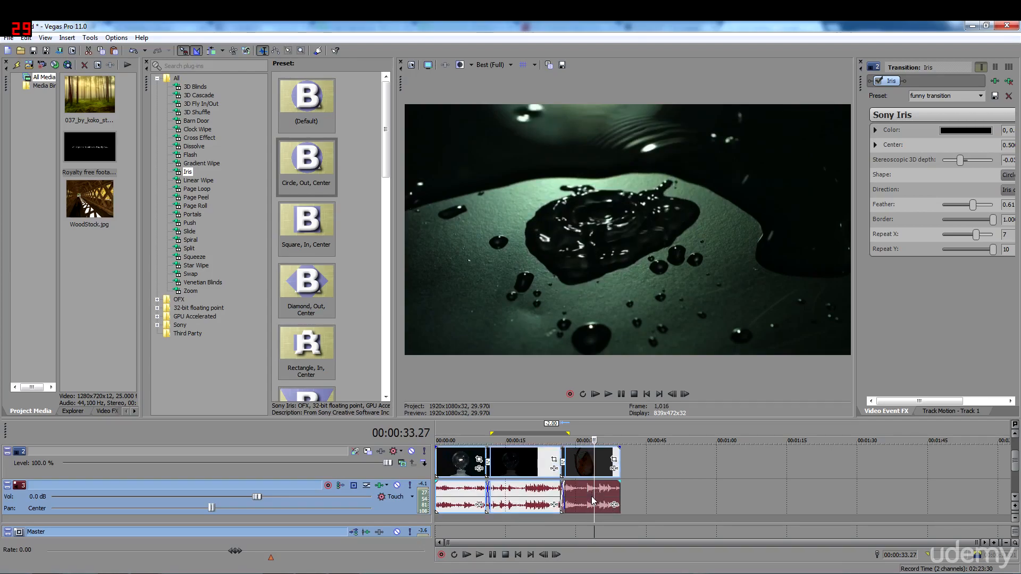
pyautogui.click(459, 465)
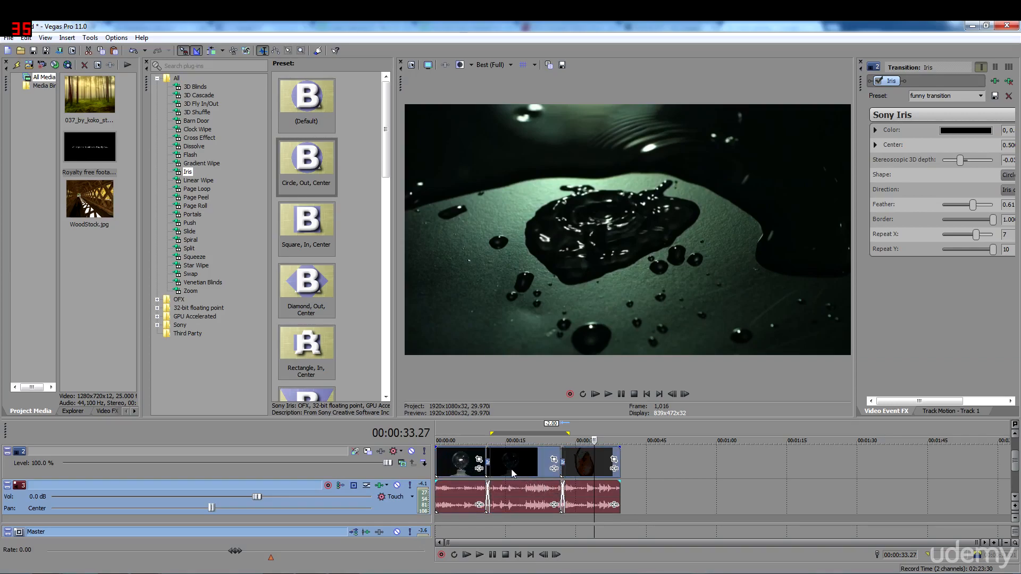
pyautogui.click(673, 471)
pyautogui.hotkey('ctrl', 'a')
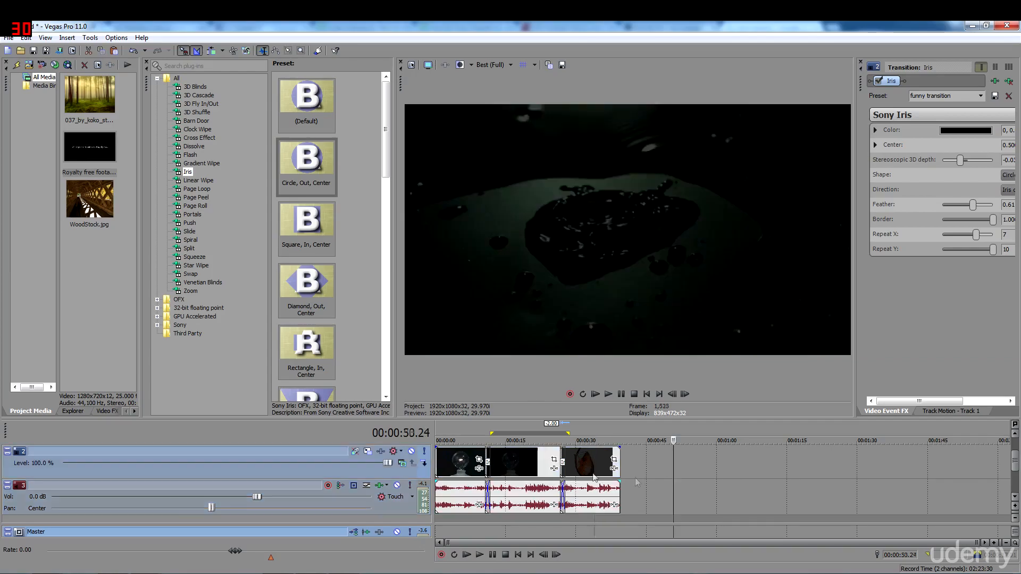
pyautogui.moveTo(516, 464); pyautogui.dragTo(651, 465)
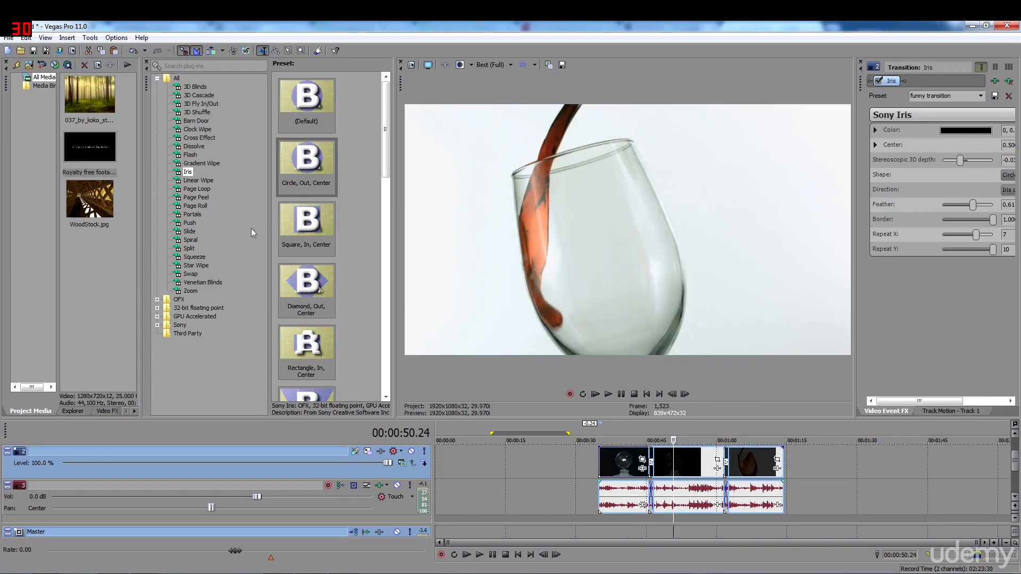
# Shift the whole group of footage events about 4 seconds earlier, to start around 31 seconds
pyautogui.click(591, 483)
pyautogui.moveTo(689, 460); pyautogui.dragTo(525, 462)
pyautogui.click(526, 463)
pyautogui.click(489, 457)
# Insert a text media event at about 2 seconds on the video track with the text "Sample Intro"
pyautogui.click(460, 464)
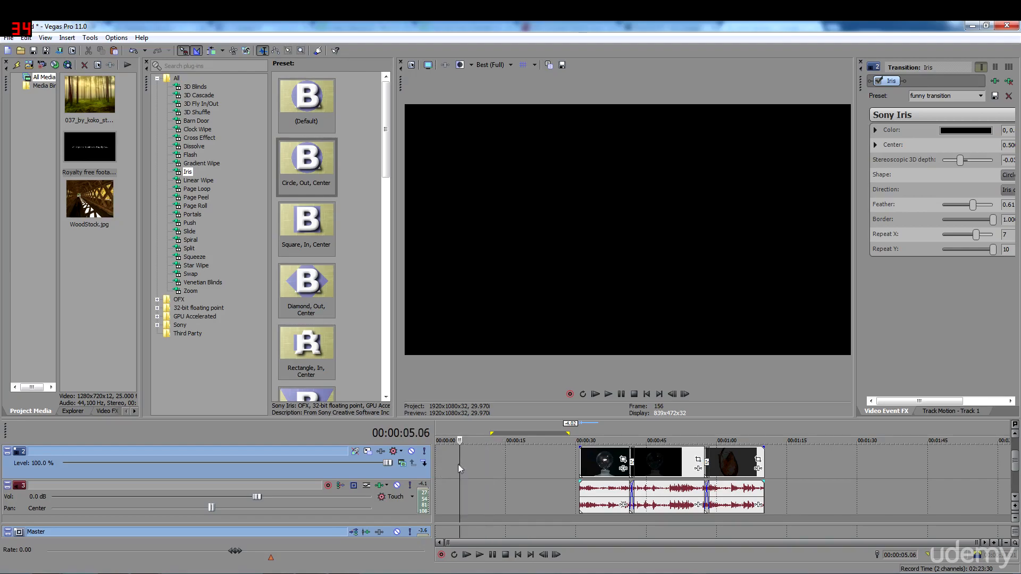
pyautogui.click(445, 463)
pyautogui.click(449, 473)
pyautogui.rightClick(443, 468)
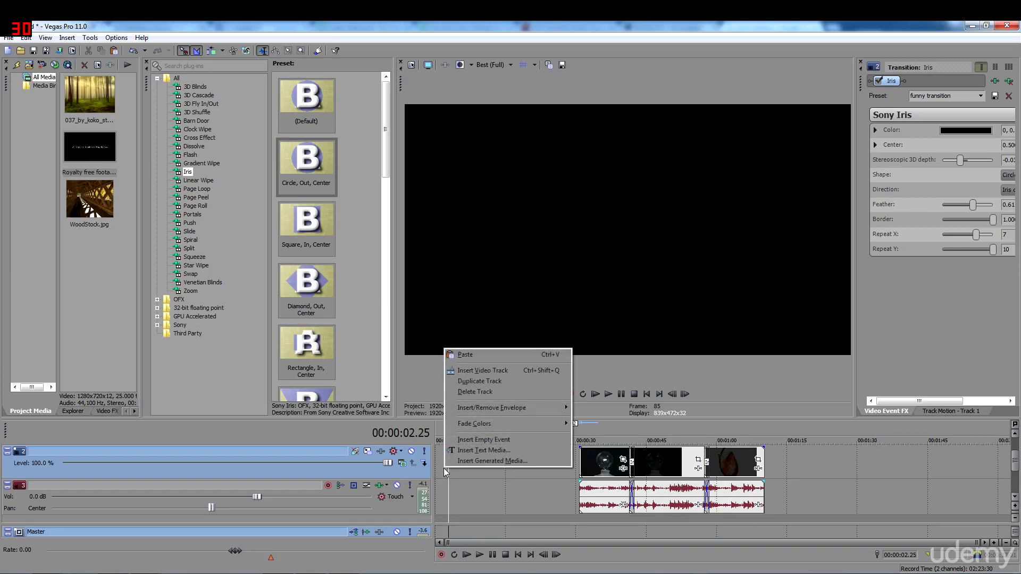
pyautogui.click(473, 451)
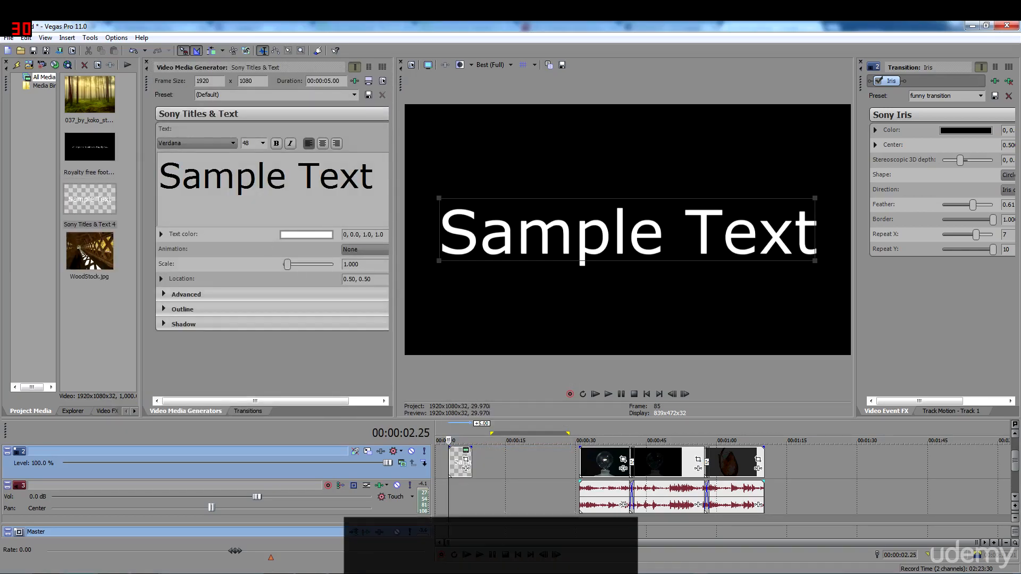
pyautogui.write('S')
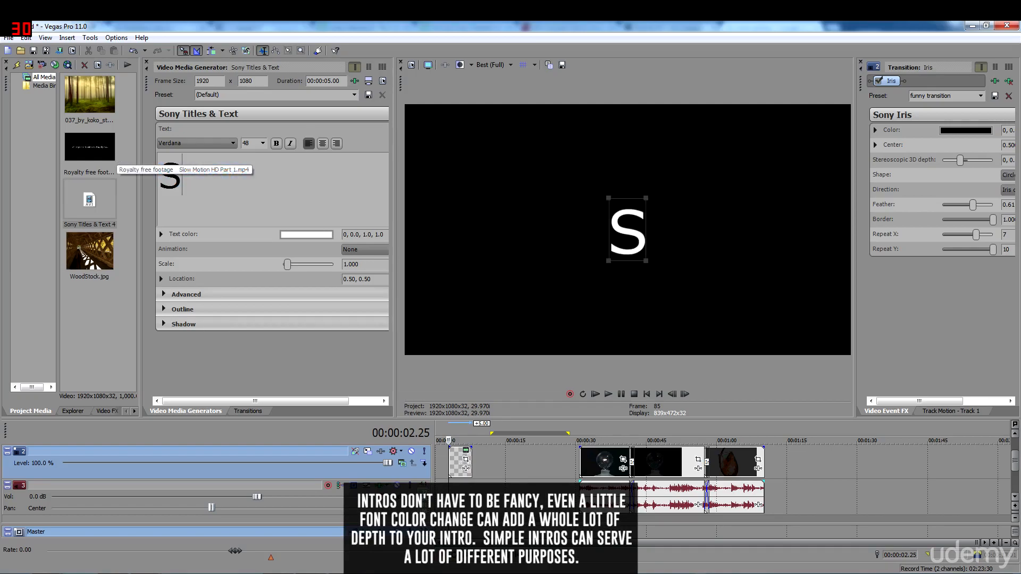
pyautogui.write('ample Intro')
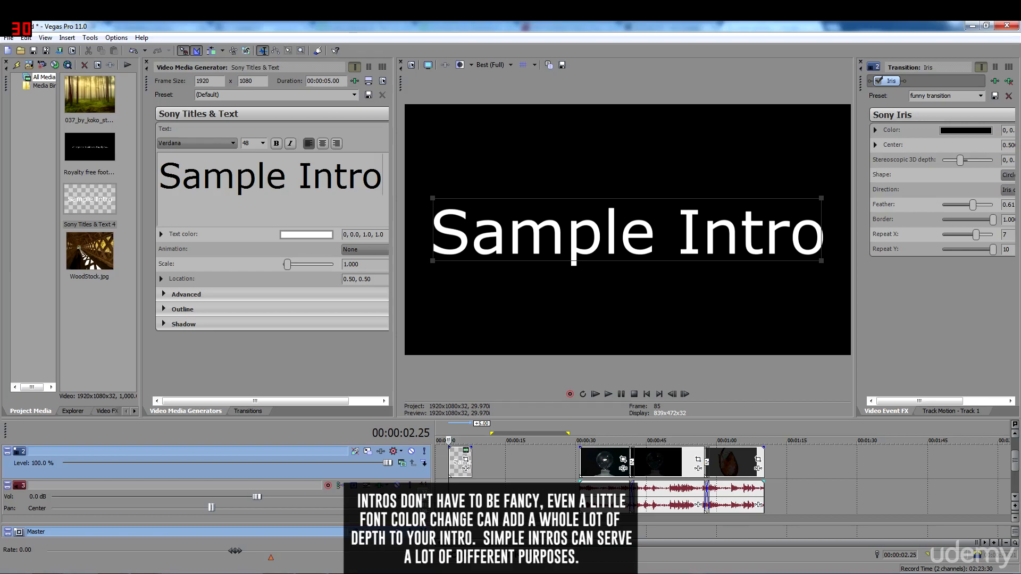
# Set the font size of the whole "Sample Intro" text to 22
pyautogui.hotkey('ctrl', 'a')
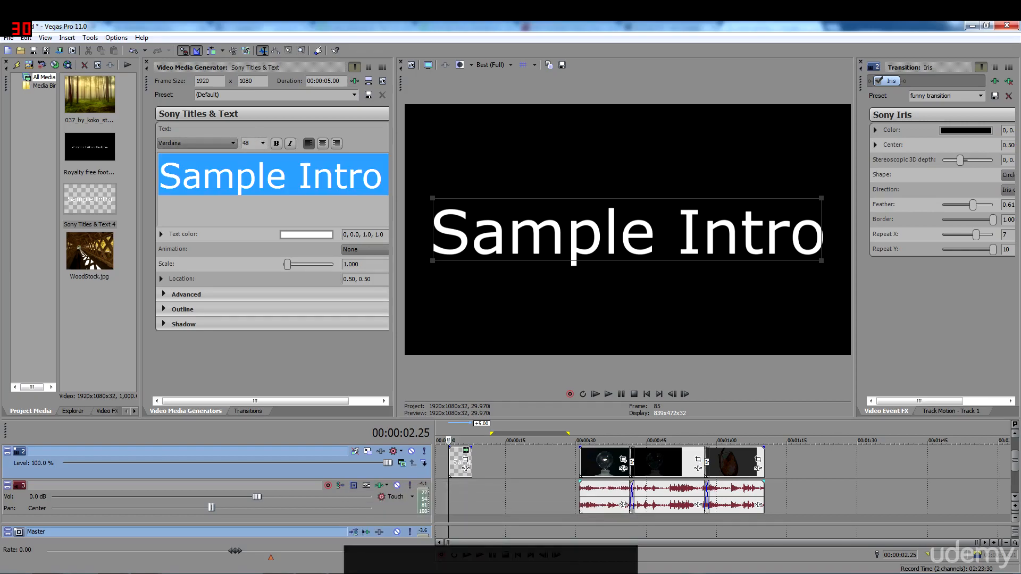
pyautogui.click(263, 143)
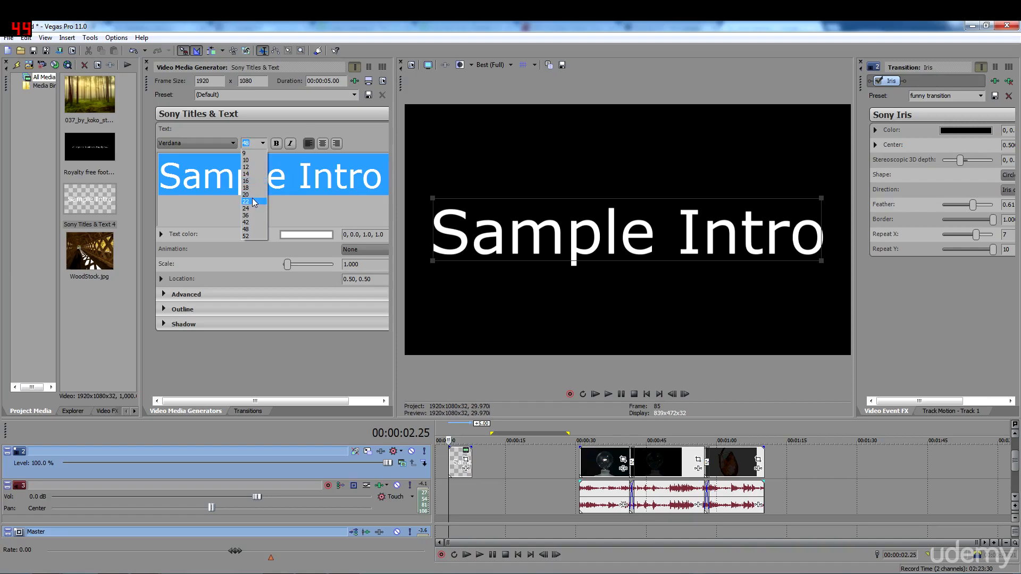
pyautogui.click(259, 201)
pyautogui.click(260, 165)
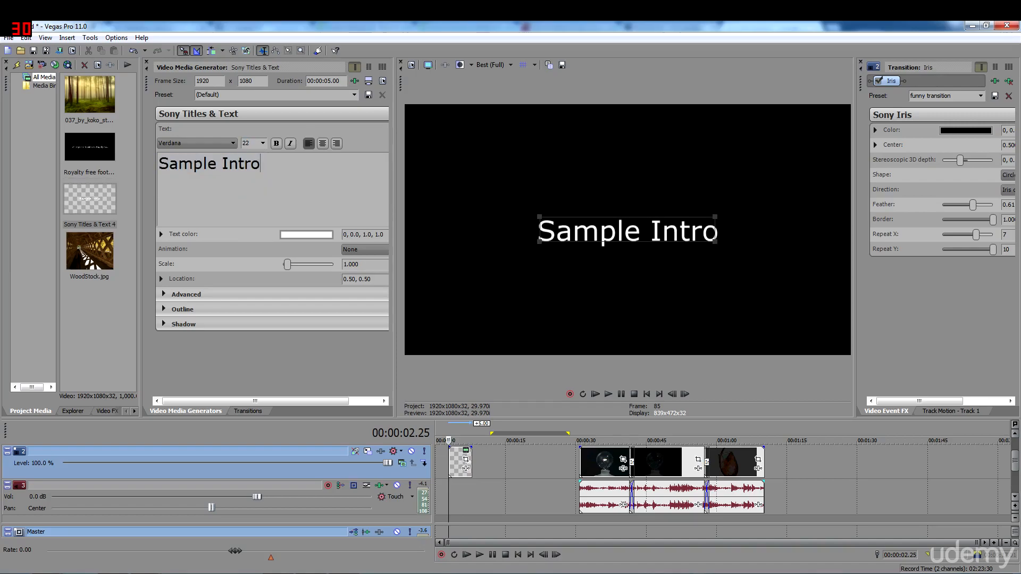
# Add a second line reading "Intro" below the title, centered and with font size 18
pyautogui.press('Return')
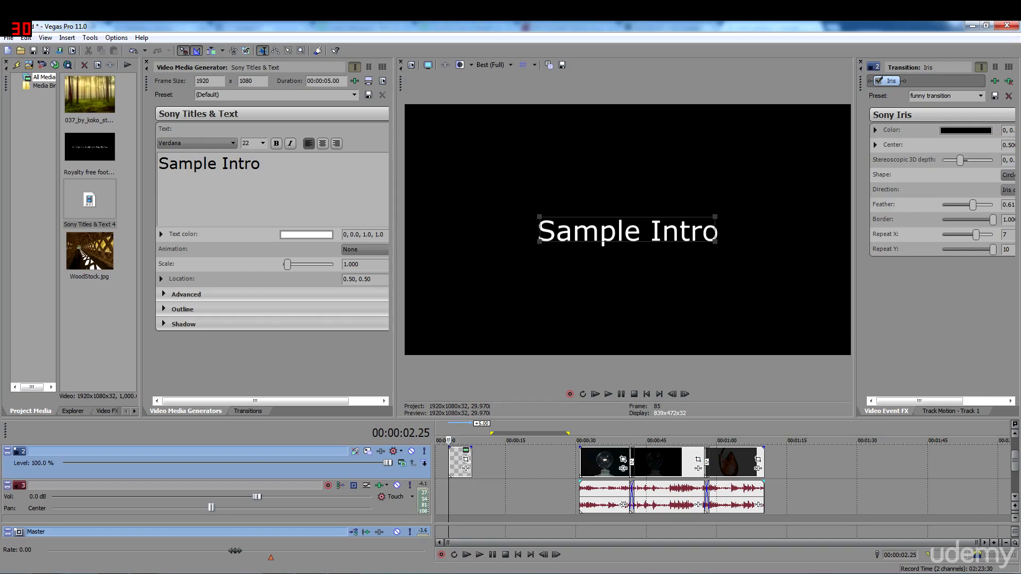
pyautogui.write('Intro')
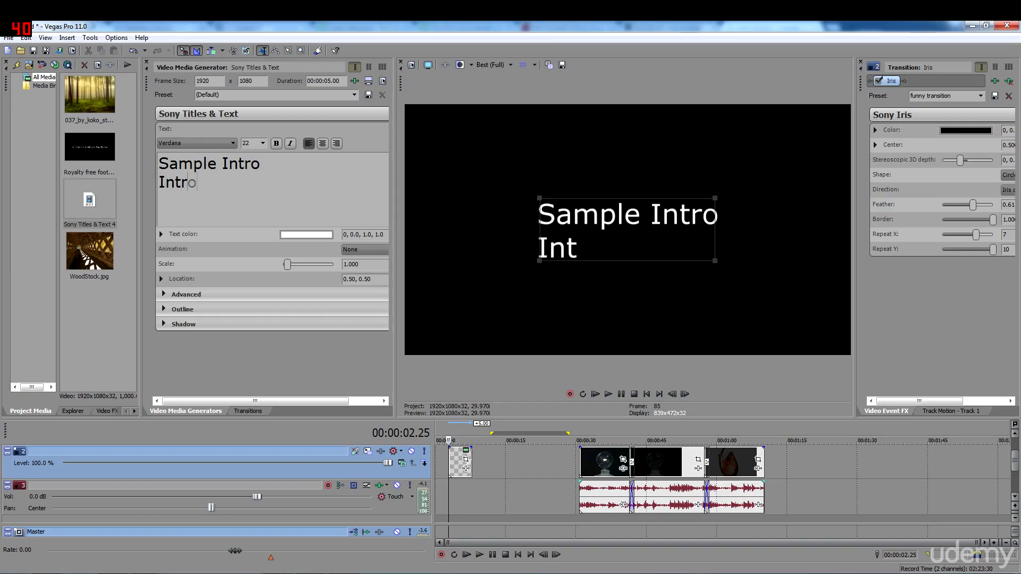
pyautogui.hotkey('shift', 'Home')
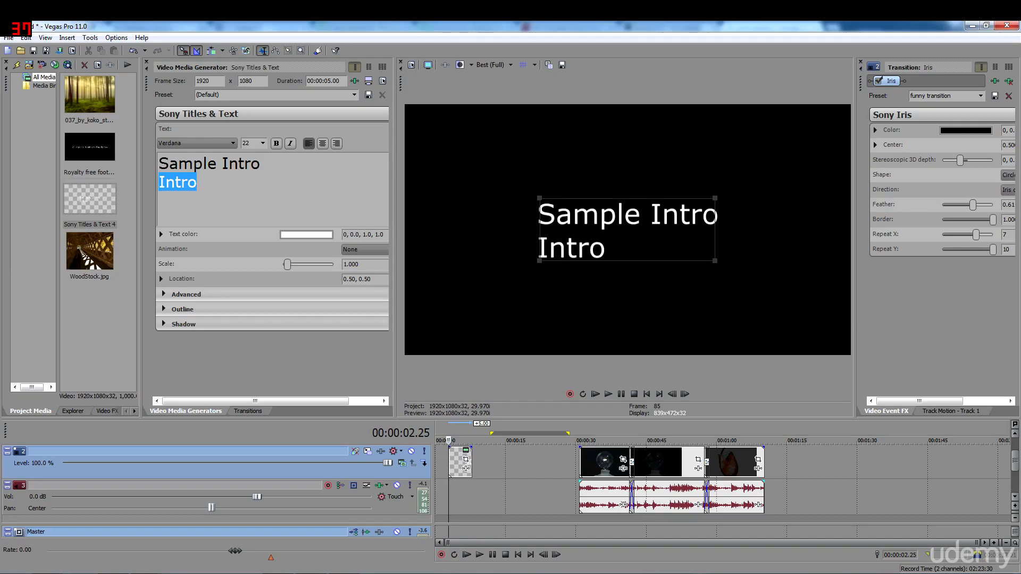
pyautogui.click(323, 144)
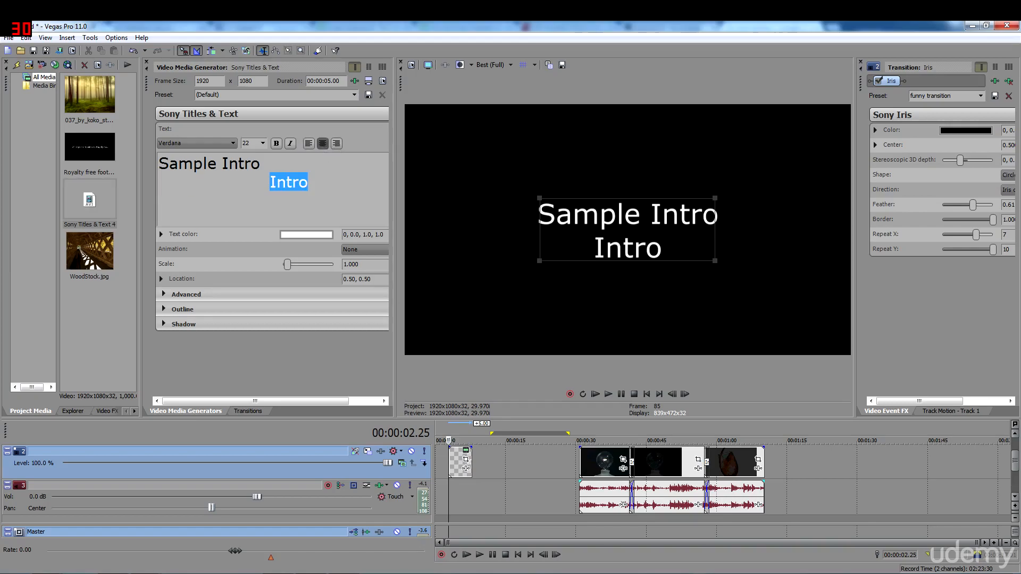
pyautogui.click(263, 143)
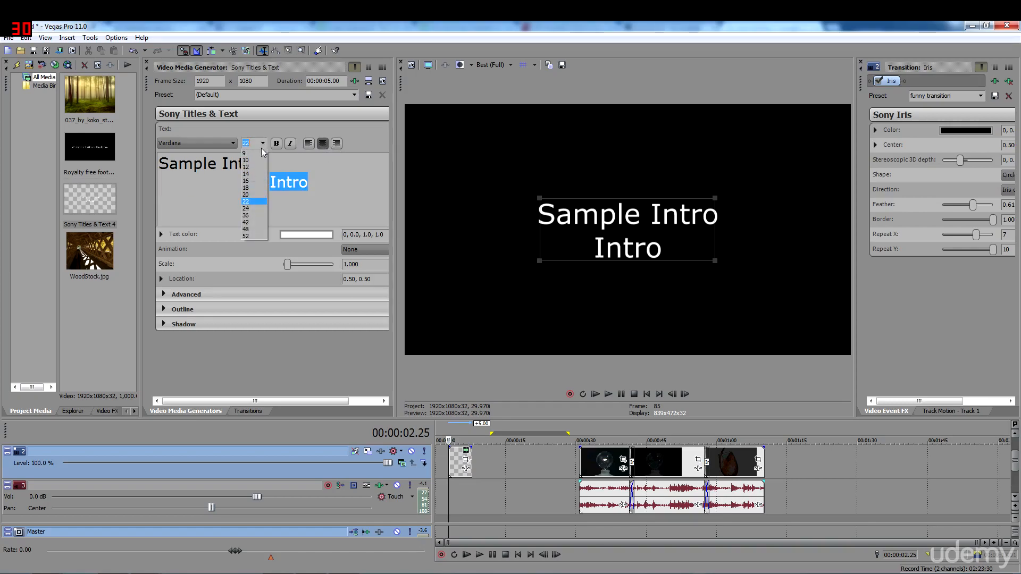
pyautogui.click(256, 202)
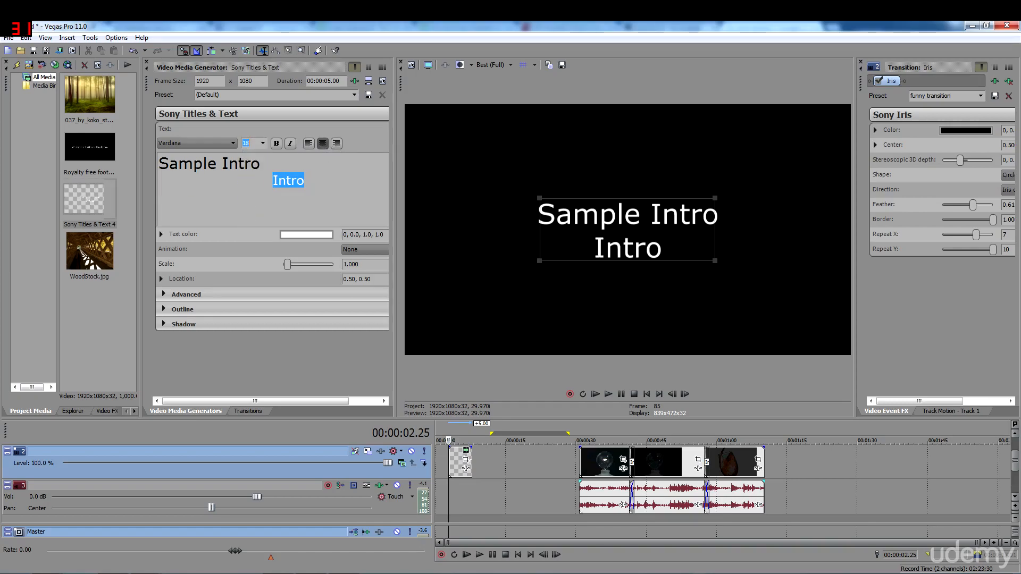
# Try a red text color on the title and return it to white
pyautogui.click(292, 235)
pyautogui.click(325, 296)
pyautogui.click(325, 289)
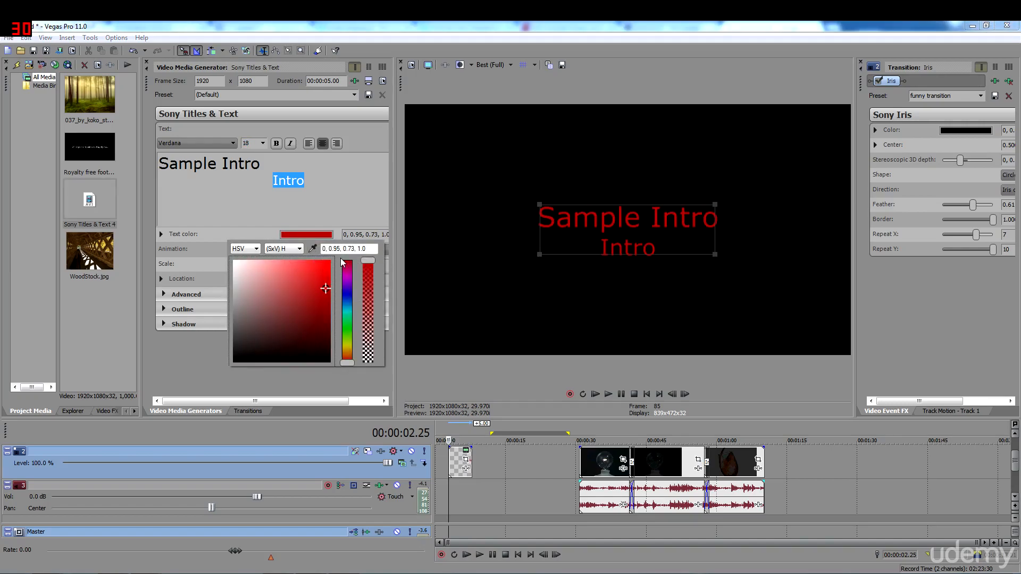
pyautogui.click(328, 284)
pyautogui.moveTo(328, 284)
pyautogui.mouseDown()
pyautogui.moveTo(332, 254)
pyautogui.moveTo(232, 259)
pyautogui.mouseUp()
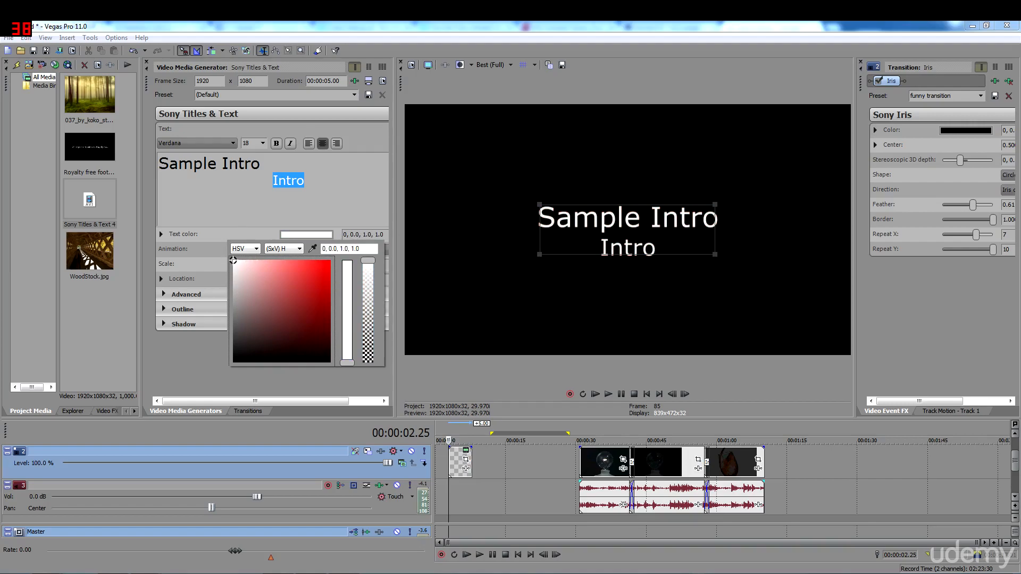
pyautogui.press('Escape')
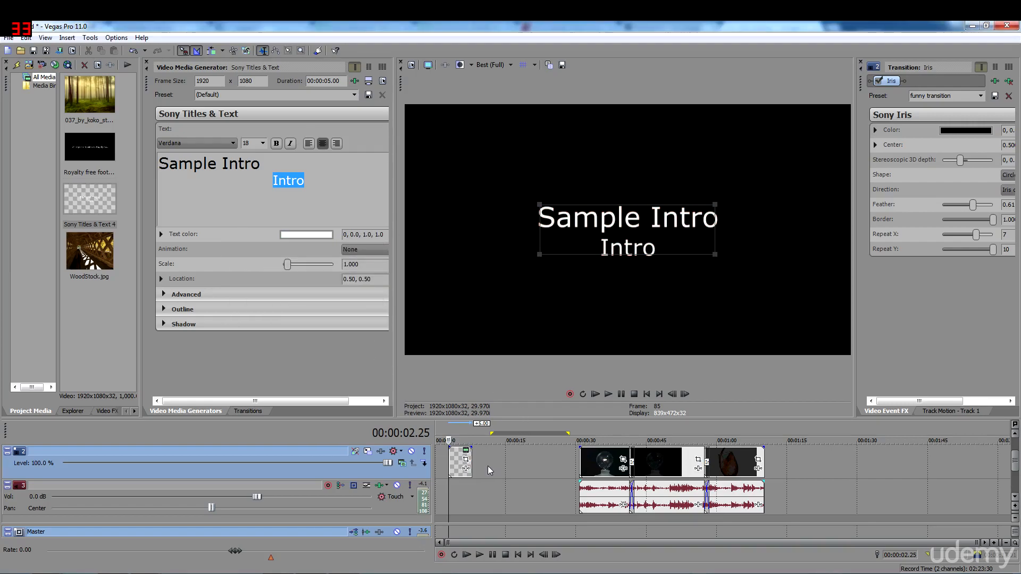
# Extend the start of the title event back to the very beginning of the timeline
pyautogui.click(488, 471)
pyautogui.click(455, 487)
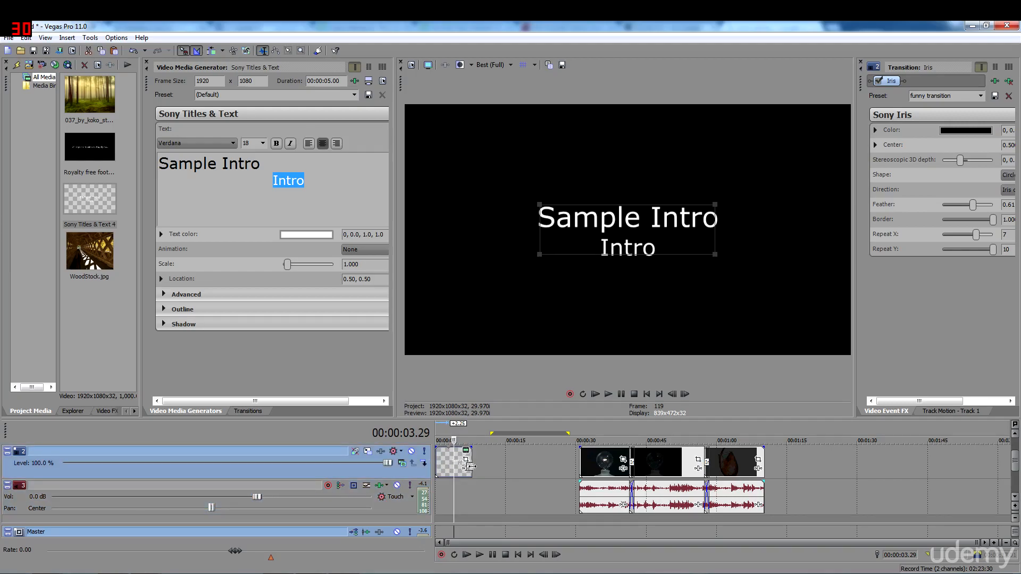
pyautogui.moveTo(470, 467)
pyautogui.mouseDown()
pyautogui.moveTo(553, 474)
pyautogui.moveTo(475, 478)
pyautogui.mouseUp()
pyautogui.click(479, 481)
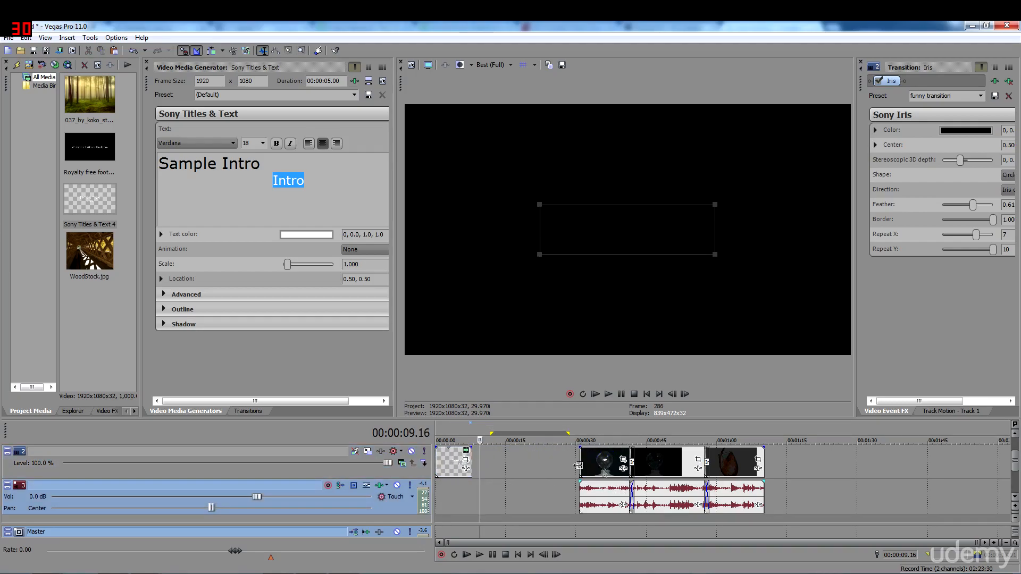
# Move all footage events about 25 seconds earlier so the bulb event overlaps the end of the title event
pyautogui.click(510, 475)
pyautogui.scroll(1, 510, 474)
pyautogui.moveTo(492, 473); pyautogui.dragTo(481, 475)
pyautogui.click(507, 492)
pyautogui.scroll(-1, 508, 494)
pyautogui.scroll(1, 503, 498)
pyautogui.moveTo(671, 468); pyautogui.dragTo(545, 461)
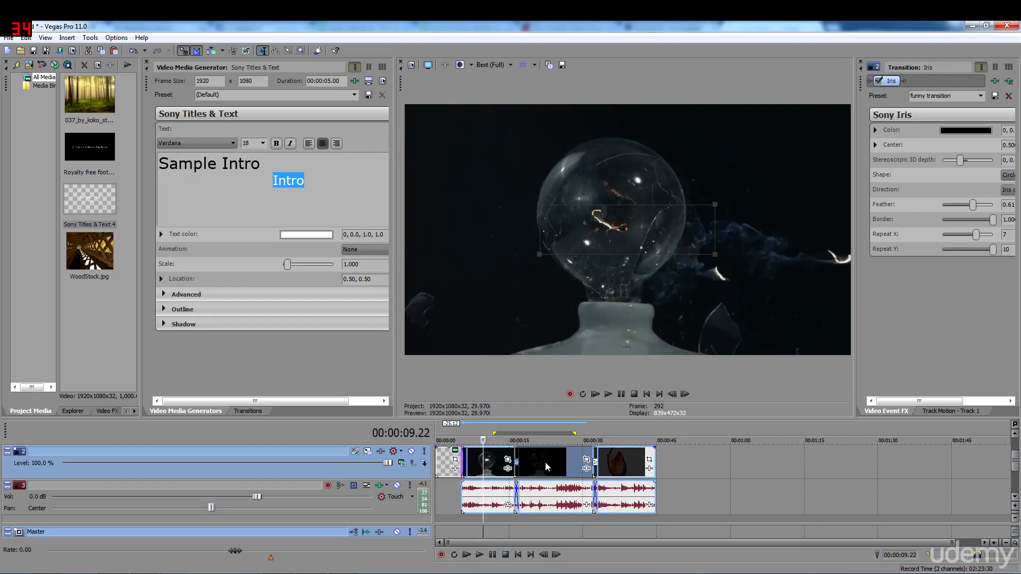
# Play the timeline from the start of the overlap between the title and the bulb footage
pyautogui.click(465, 521)
pyautogui.click(459, 519)
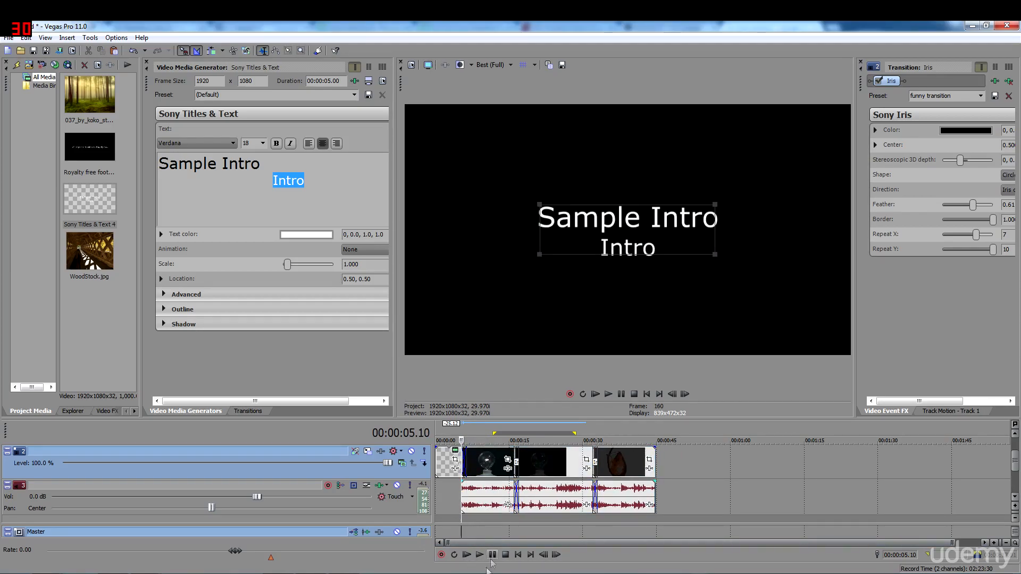
pyautogui.click(467, 555)
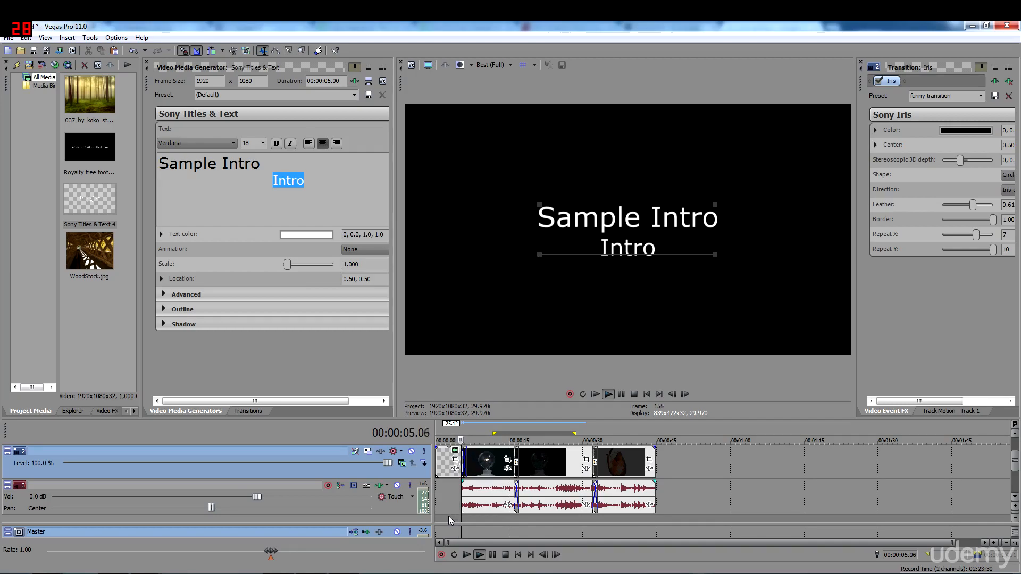
# Stop playback, try lowering the first audio event's gain to about -7.7 dB and restore it to full level
pyautogui.click(494, 555)
pyautogui.click(495, 487)
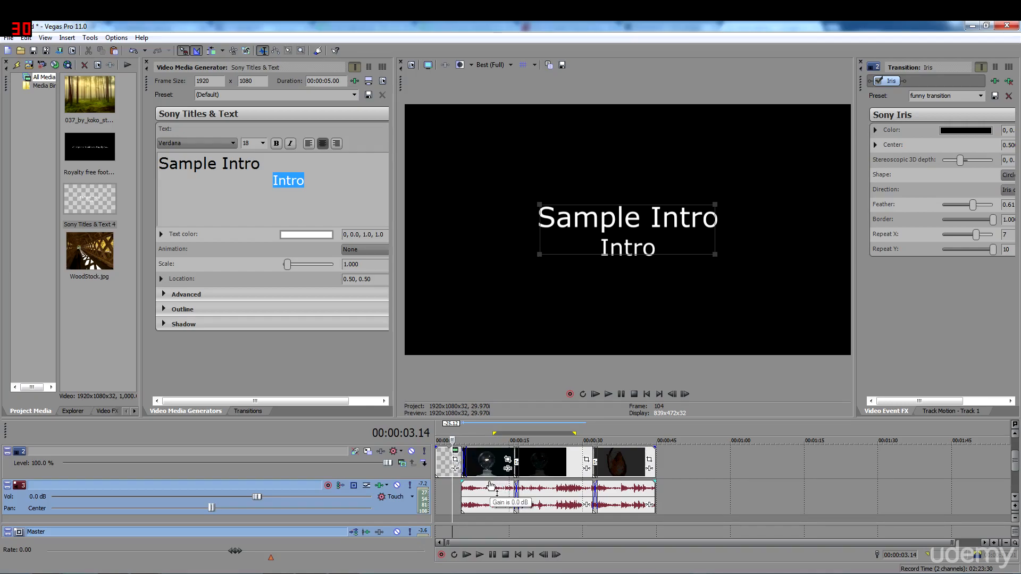
pyautogui.moveTo(490, 484); pyautogui.dragTo(488, 501)
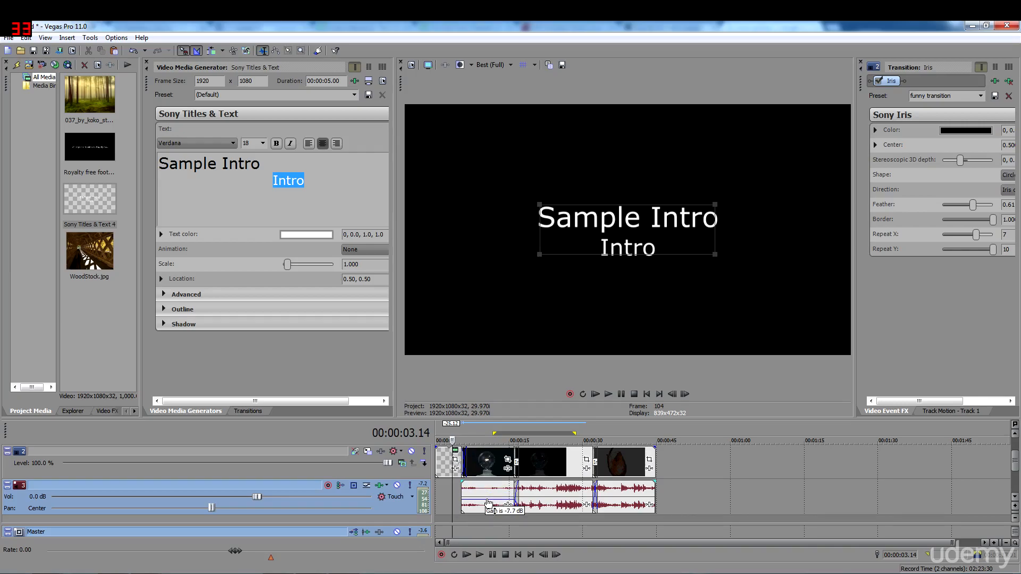
pyautogui.moveTo(489, 504); pyautogui.dragTo(488, 473)
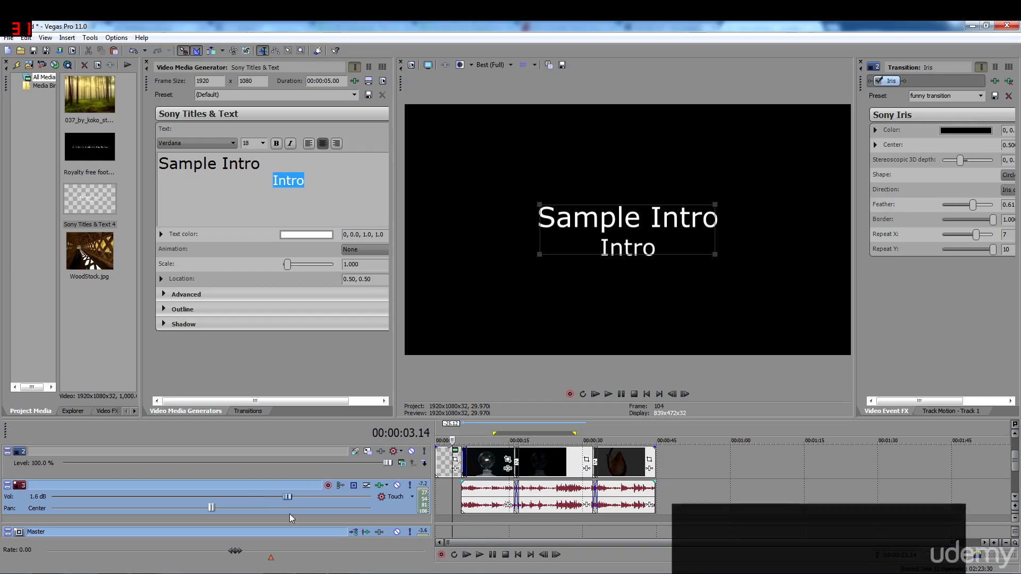
# Set the audio track's volume to -Inf. and play the bulb footage to hear the effect
pyautogui.moveTo(260, 499); pyautogui.dragTo(60, 499)
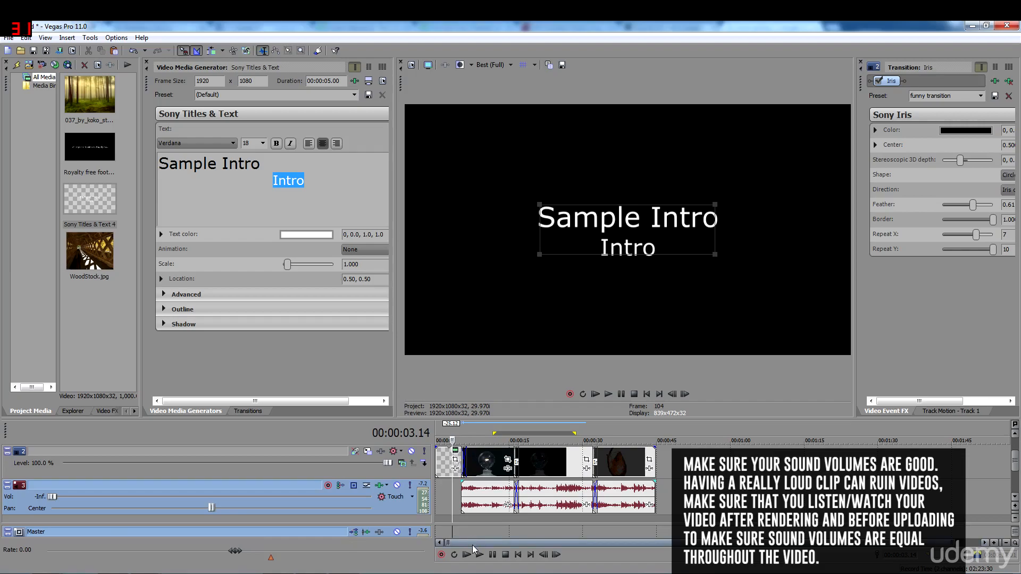
pyautogui.click(460, 519)
pyautogui.press('space')
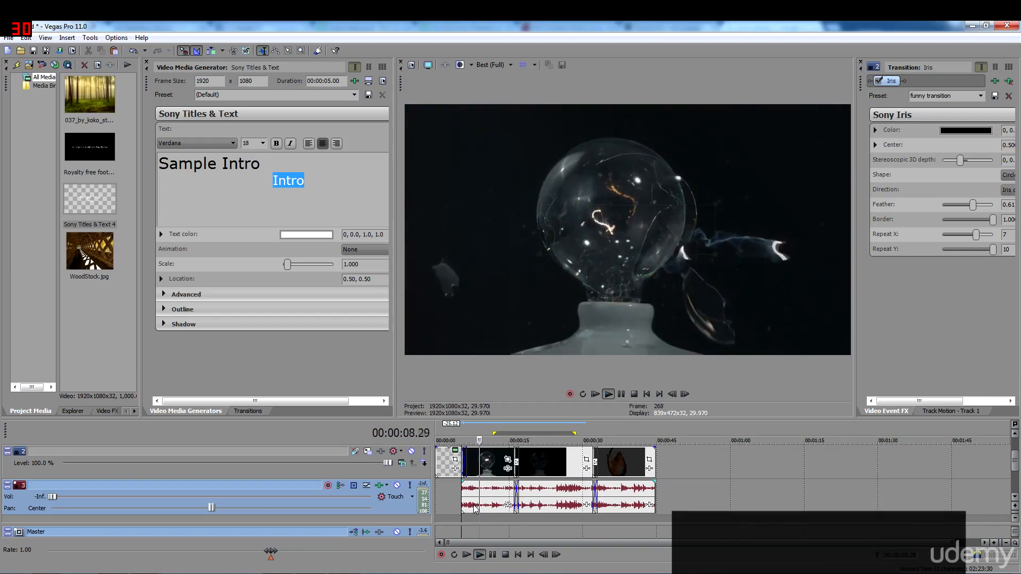
pyautogui.click(492, 554)
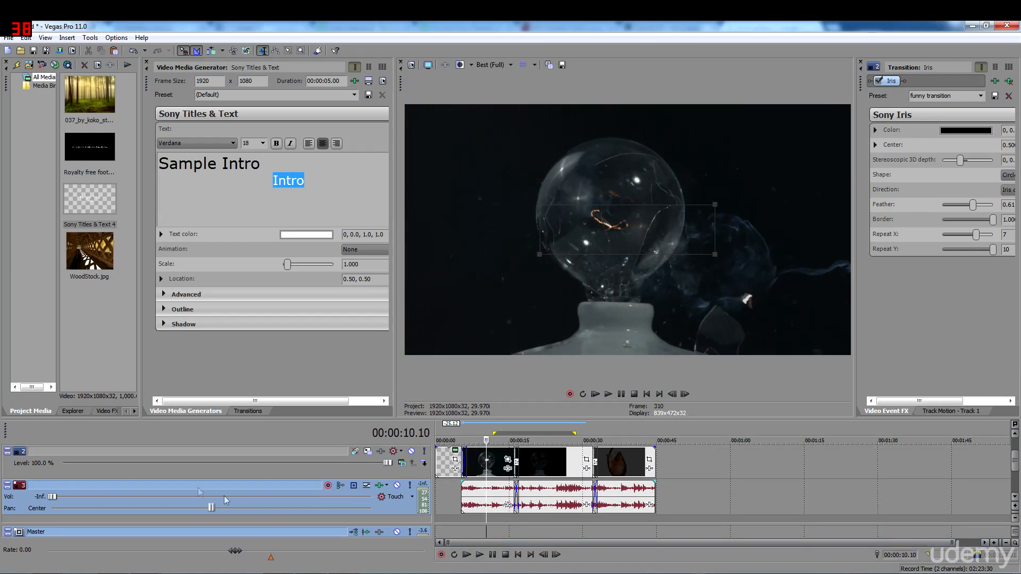
# Lower the gain of all three footage audio events and reset the audio track's volume to 0.0 dB
pyautogui.moveTo(497, 483); pyautogui.dragTo(538, 509)
pyautogui.click(536, 488)
pyautogui.moveTo(625, 483); pyautogui.dragTo(584, 511)
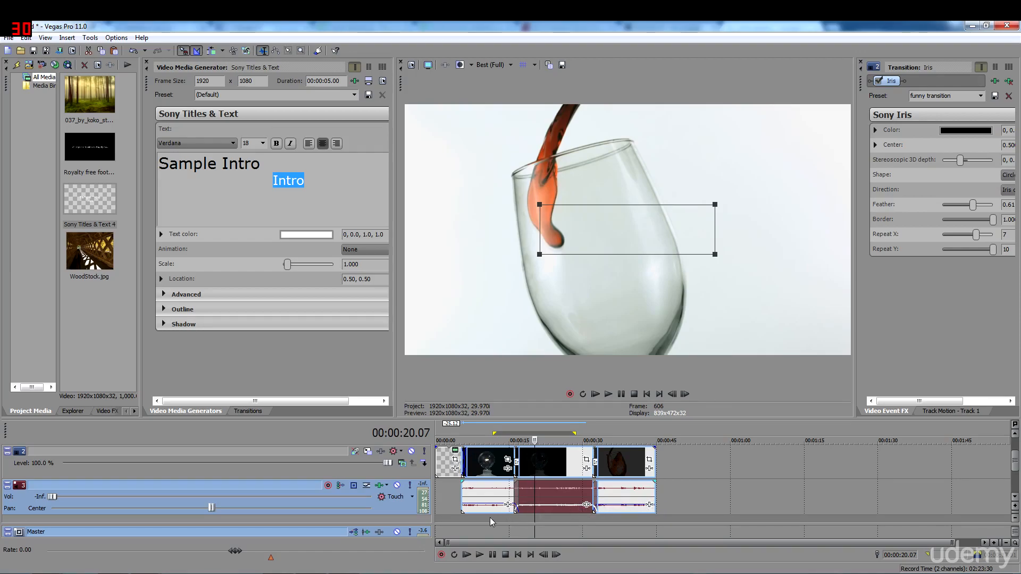
pyautogui.click(456, 503)
pyautogui.doubleClick(53, 497)
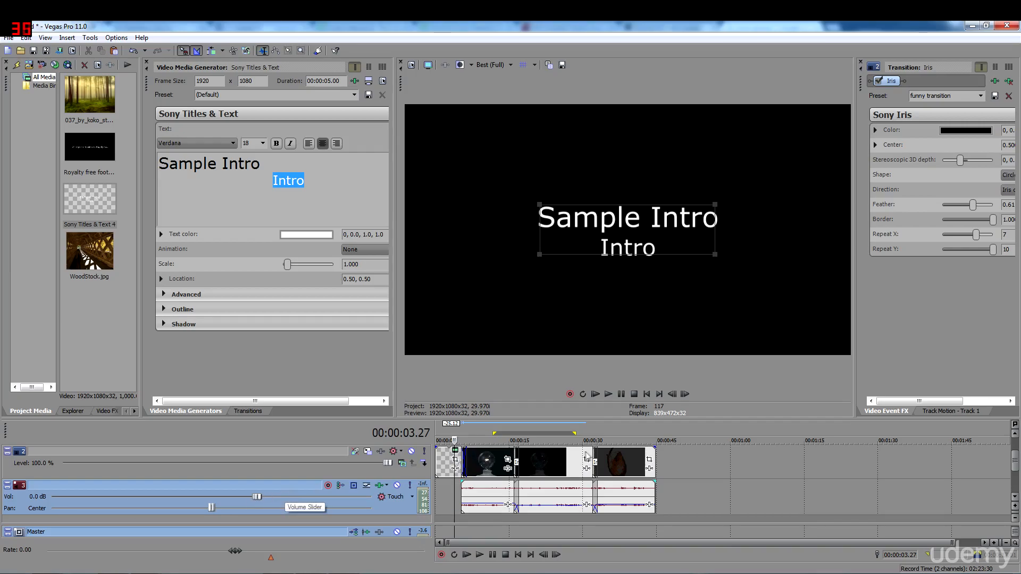
# Apply the Dissolve transition's Fade Through Transparent preset to the start of the intro title event
pyautogui.click(445, 488)
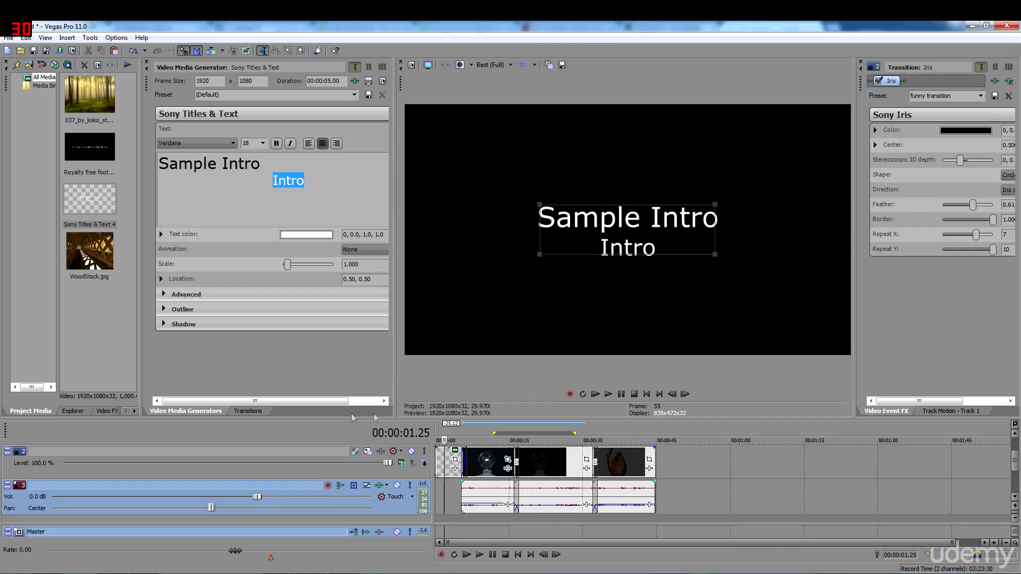
pyautogui.click(259, 411)
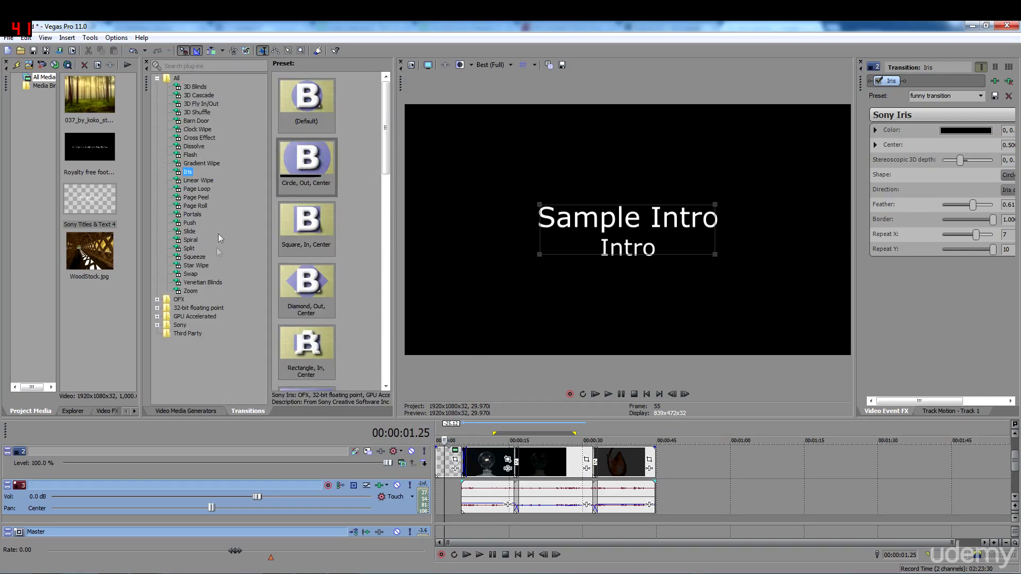
pyautogui.click(191, 214)
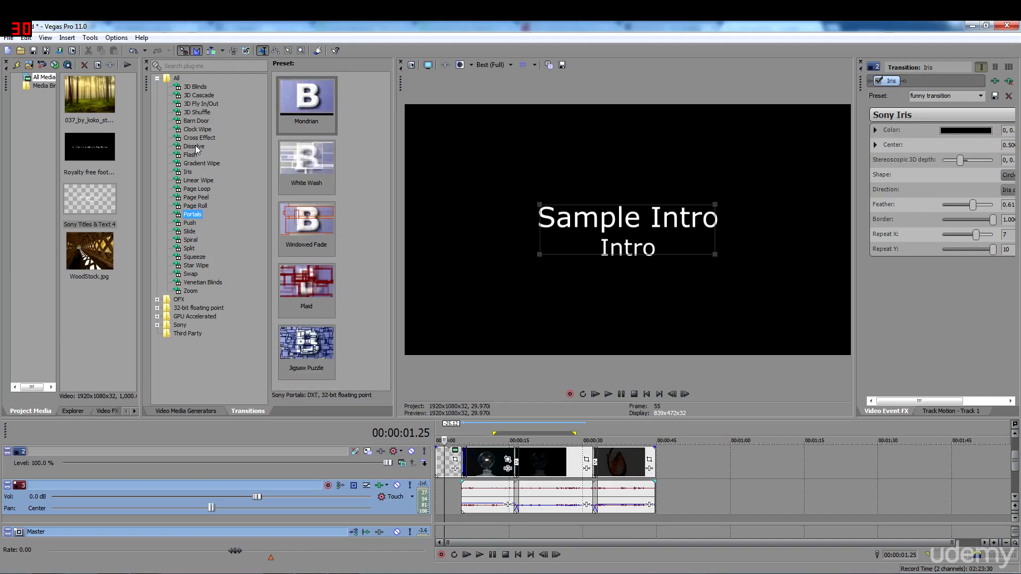
pyautogui.click(195, 146)
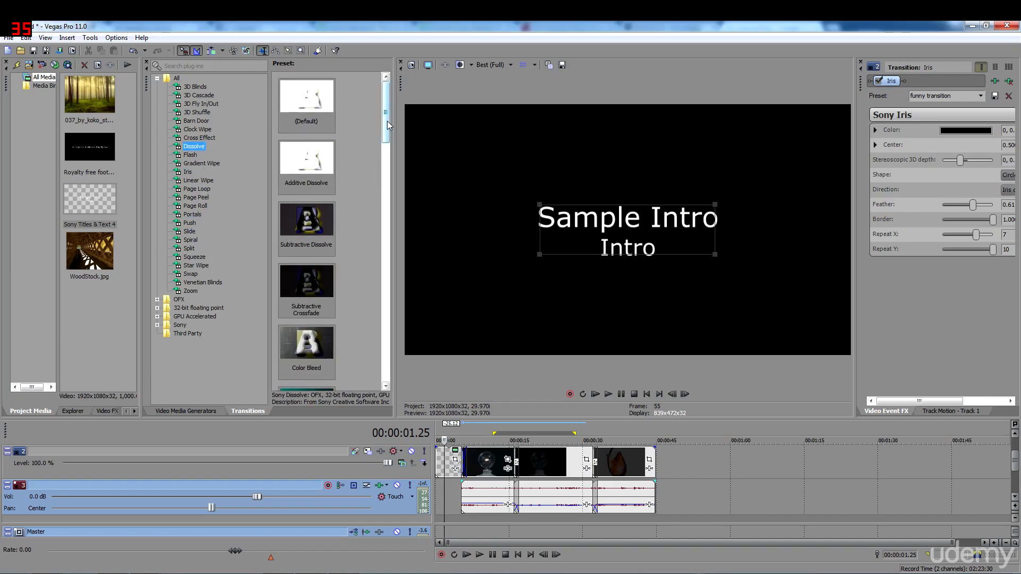
pyautogui.moveTo(387, 120); pyautogui.dragTo(400, 359)
pyautogui.moveTo(308, 296); pyautogui.dragTo(441, 462)
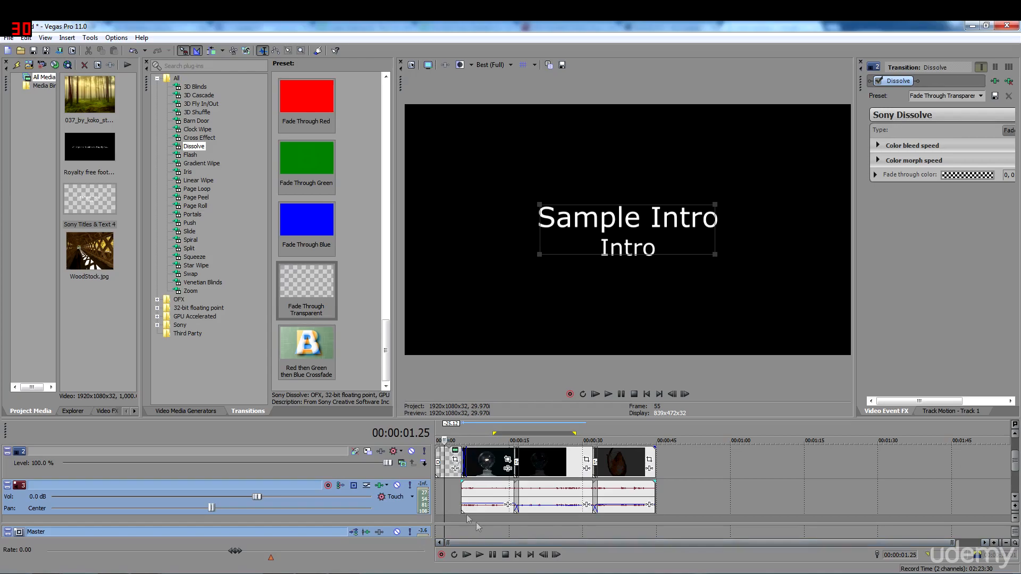
# Play the intro title on the timeline to check its new dissolve
pyautogui.scroll(3, 450, 502)
pyautogui.click(495, 440)
pyautogui.click(466, 555)
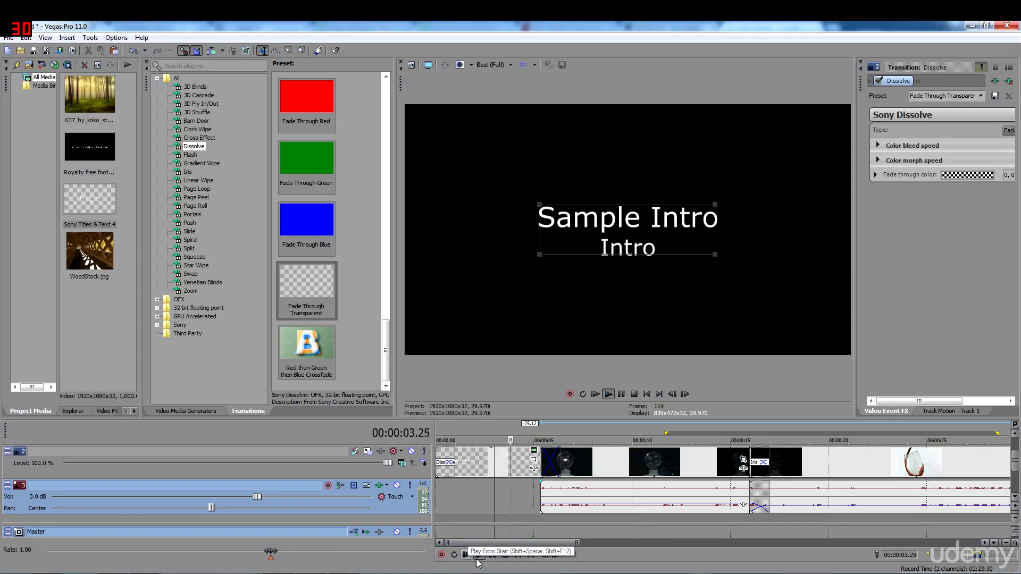
pyautogui.click(493, 555)
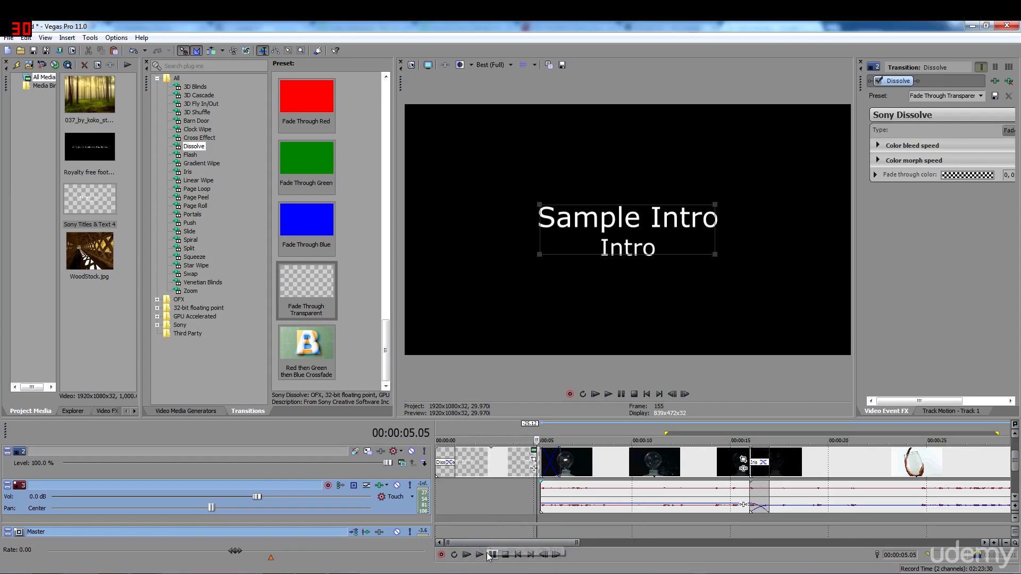
# Lengthen the dissolve at the start of the title event to about 00:00:02.10 and play the intro through
pyautogui.click(451, 499)
pyautogui.moveTo(455, 450); pyautogui.dragTo(480, 457)
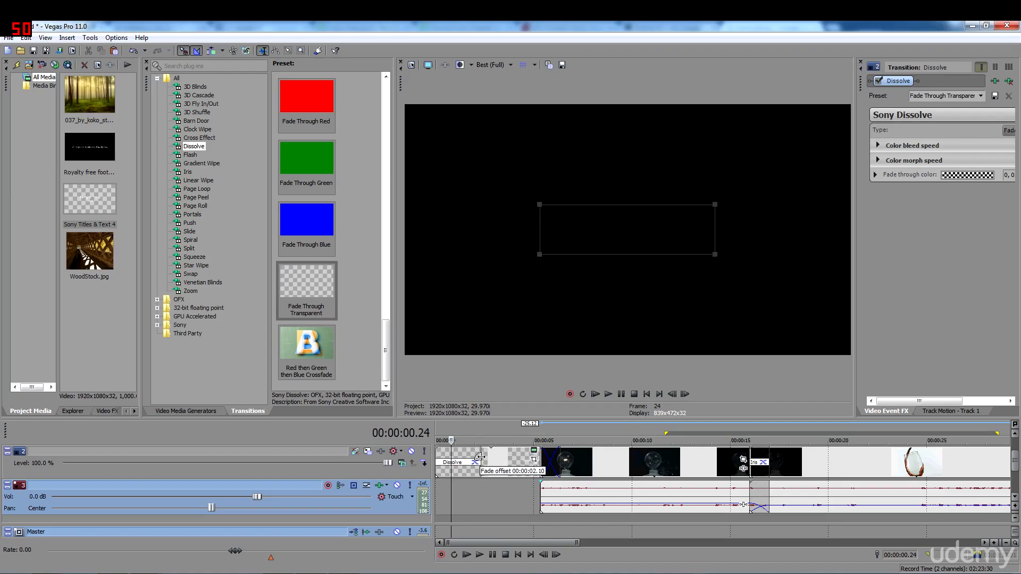
pyautogui.click(467, 555)
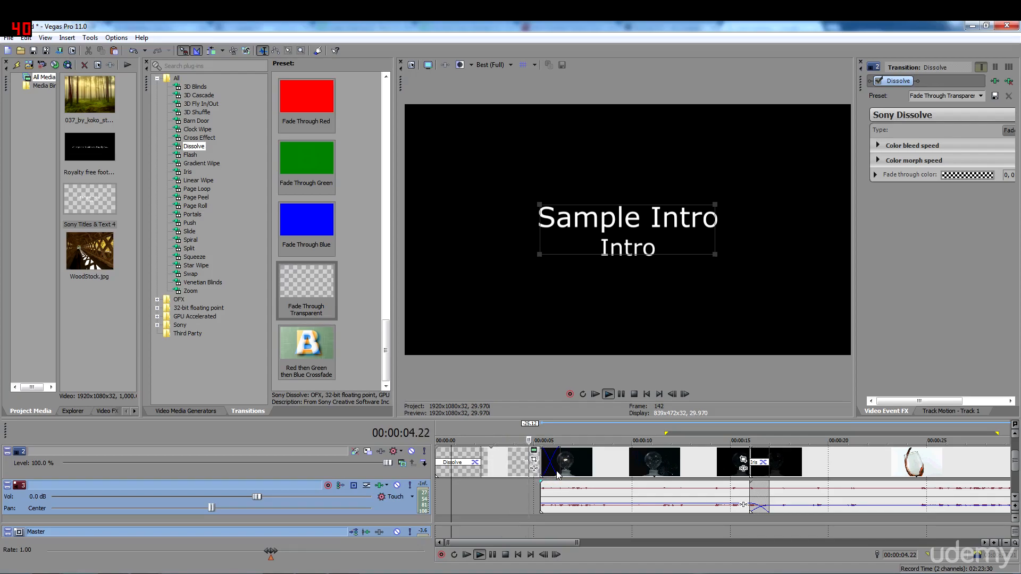
pyautogui.click(492, 555)
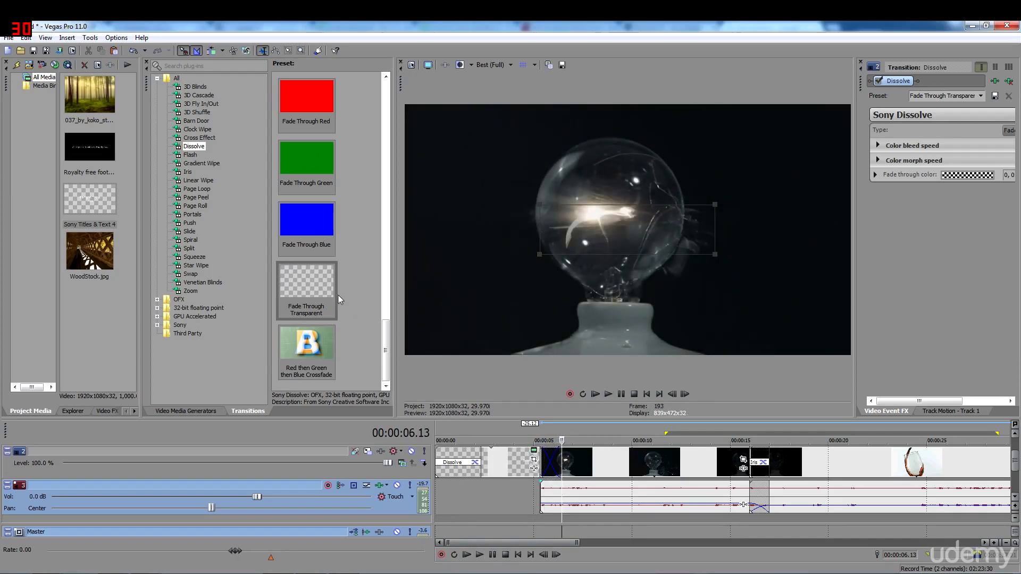
# Apply the Fade Through Transparent dissolve to the start of the bulb footage and play the result
pyautogui.moveTo(318, 295); pyautogui.dragTo(557, 461)
pyautogui.click(539, 506)
pyautogui.click(481, 554)
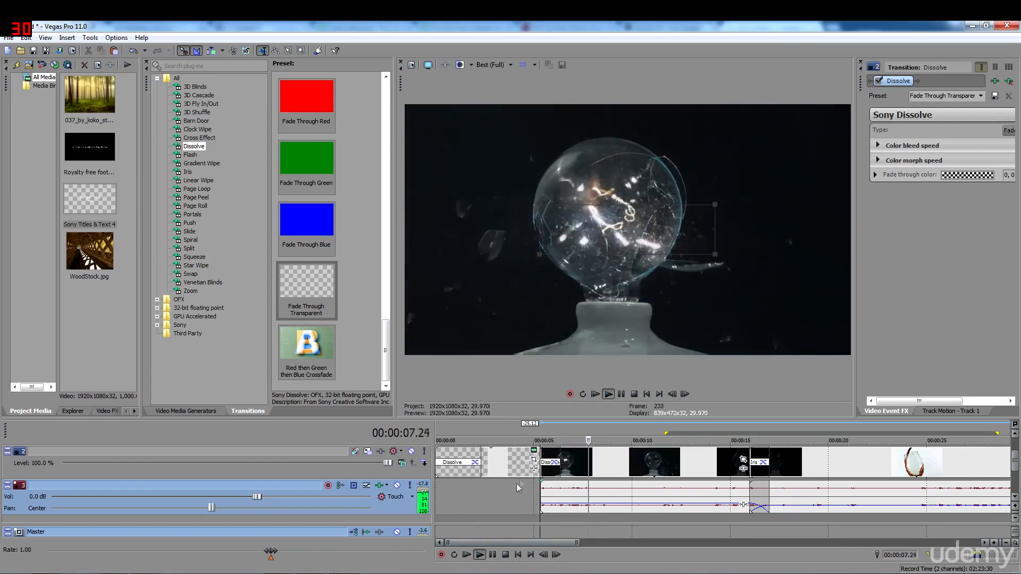
pyautogui.scroll(-5, 520, 486)
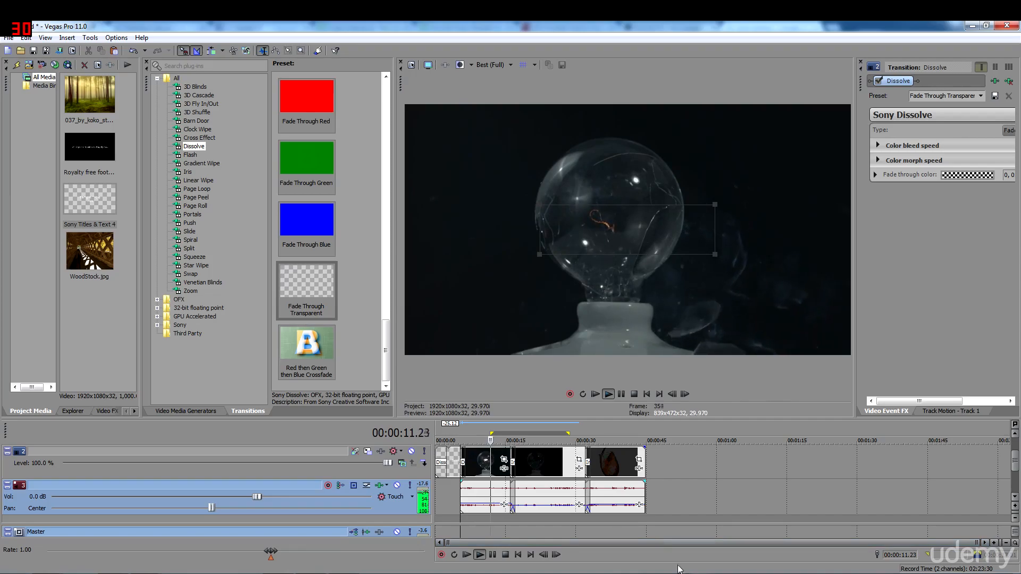
pyautogui.click(492, 555)
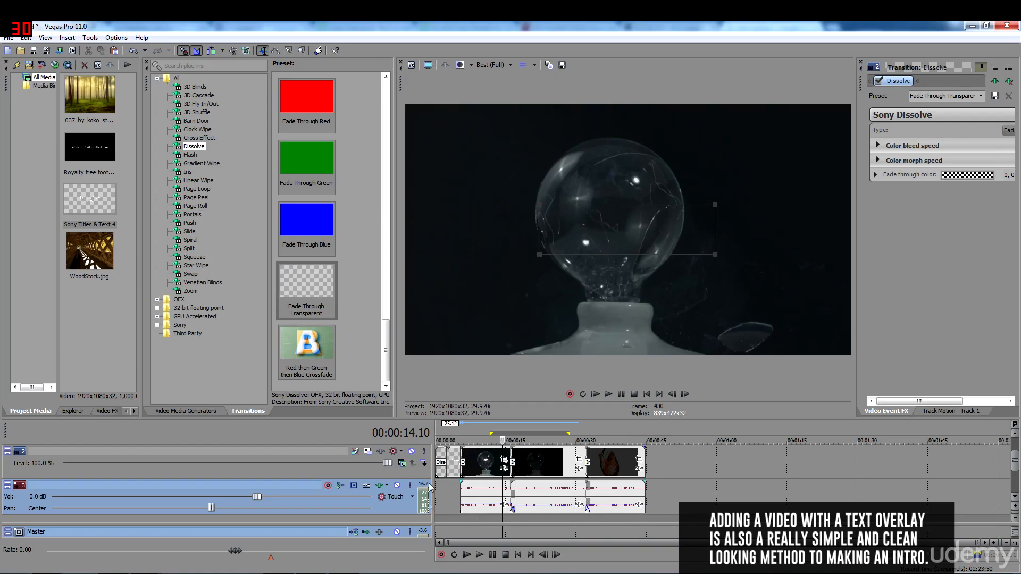
# Insert a Titles & Text generated media event on the video track after the end of the footage
pyautogui.click(668, 462)
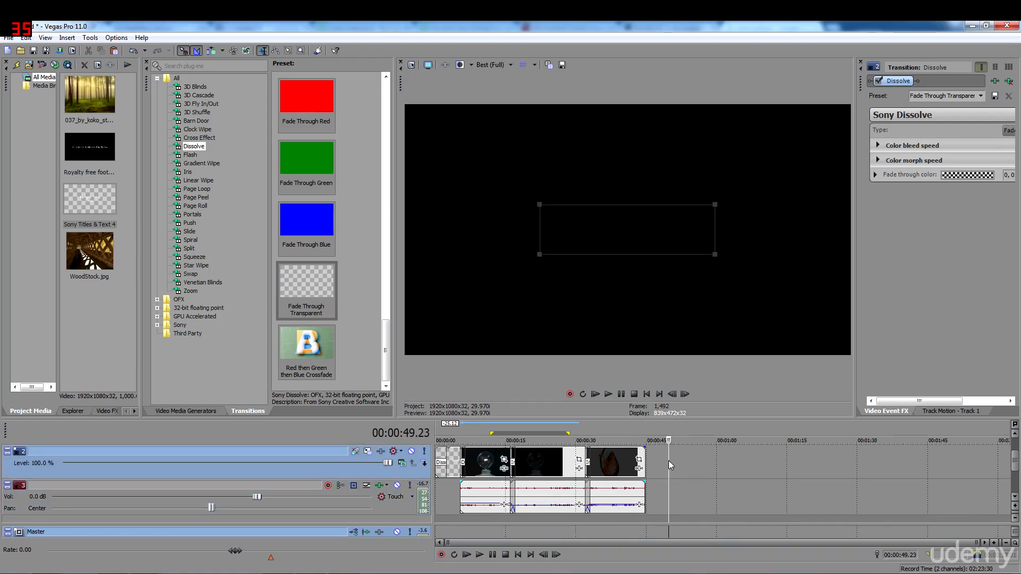
pyautogui.click(665, 461)
pyautogui.rightClick(665, 461)
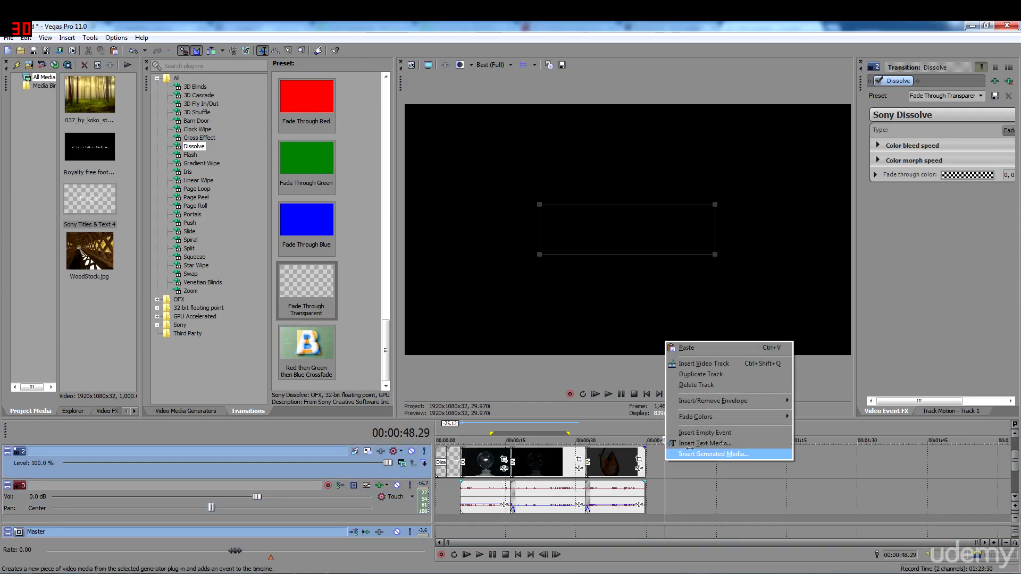
pyautogui.click(700, 455)
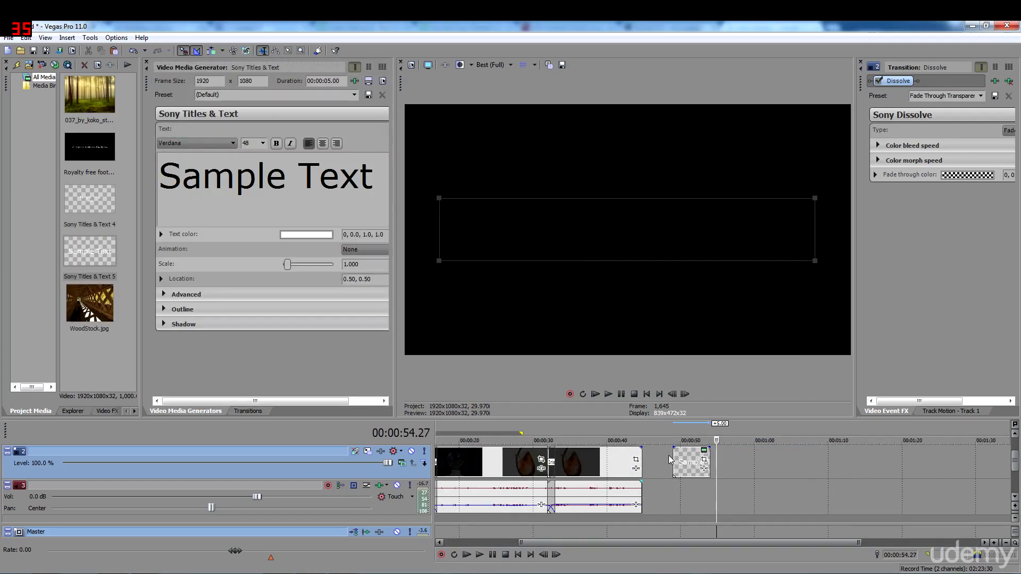
# Move the new title event to overlap the footage's end by about 1 second and extend its end by about 2 seconds
pyautogui.moveTo(703, 462); pyautogui.dragTo(666, 461)
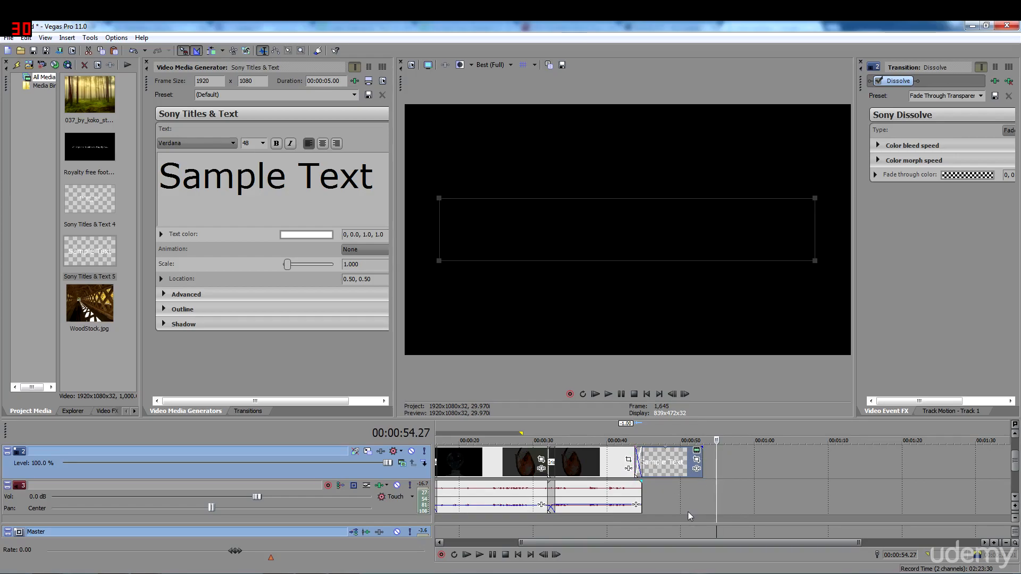
pyautogui.moveTo(702, 460); pyautogui.dragTo(717, 460)
pyautogui.click(679, 482)
pyautogui.click(683, 468)
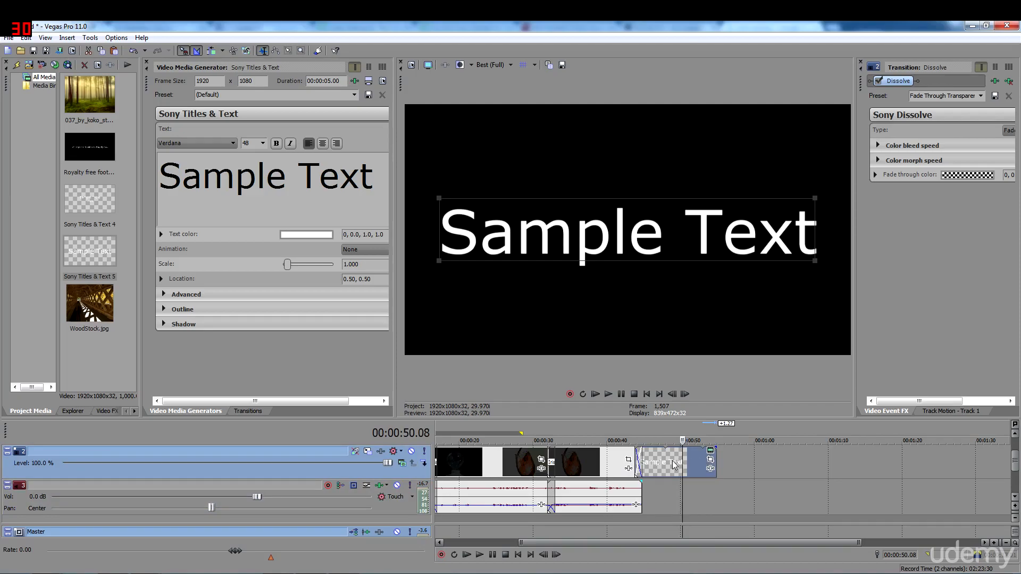
# Replace the sample text of the closing title with "Outro"
pyautogui.click(266, 177)
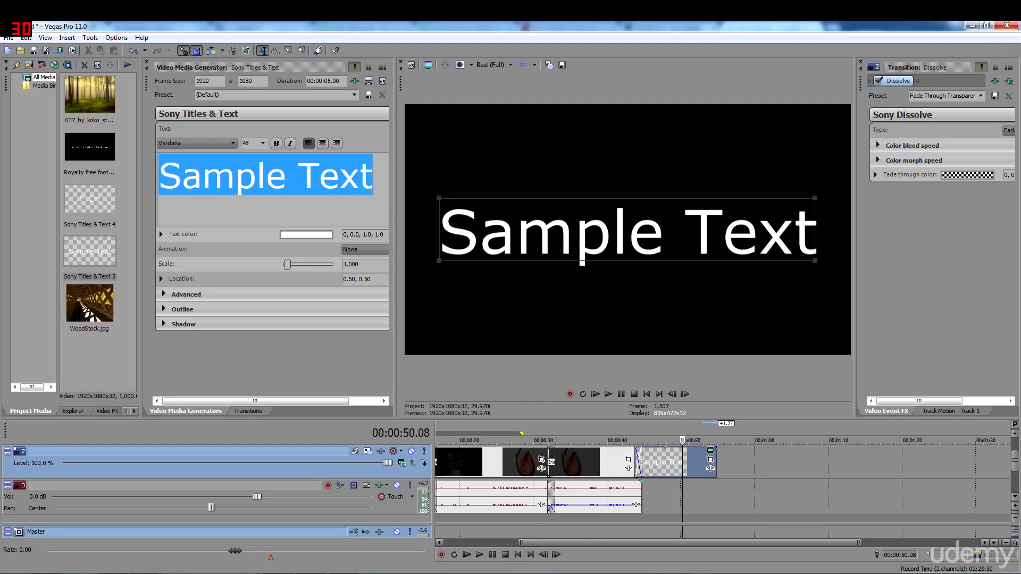
pyautogui.click(711, 452)
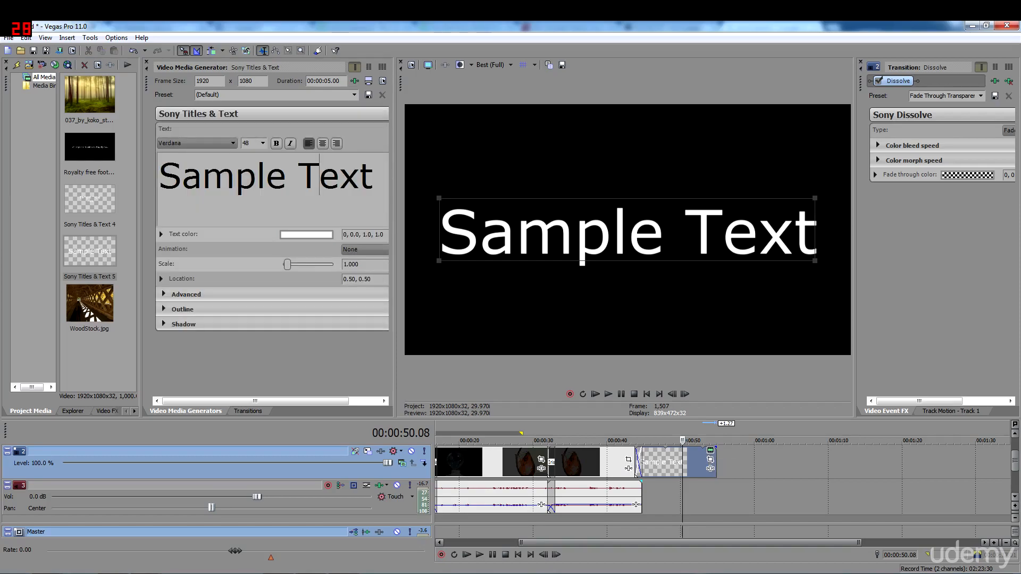
pyautogui.tripleClick(341, 176)
pyautogui.click(263, 143)
pyautogui.click(265, 146)
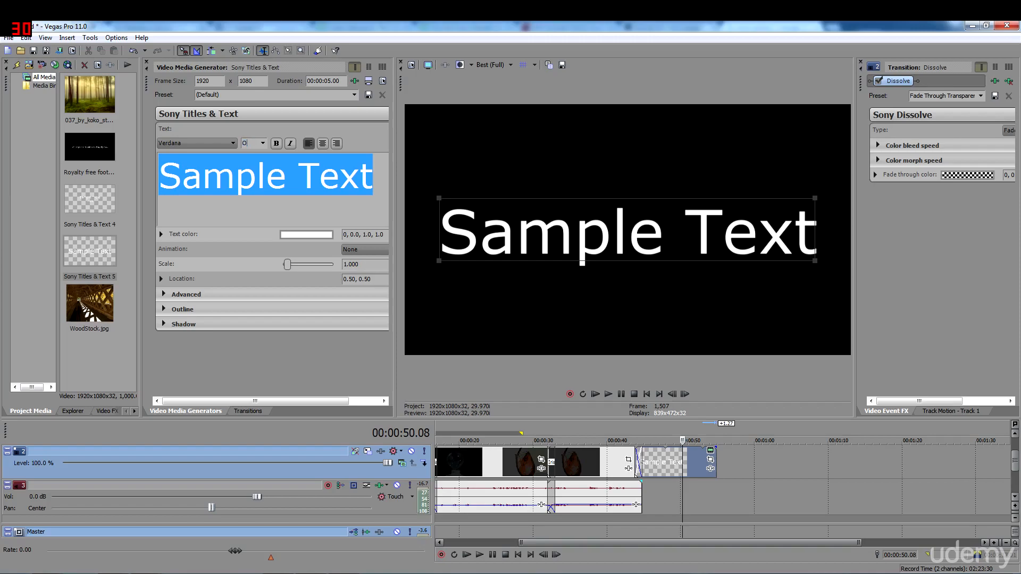
pyautogui.moveTo(378, 178); pyautogui.dragTo(1, 165)
pyautogui.write('Outro')
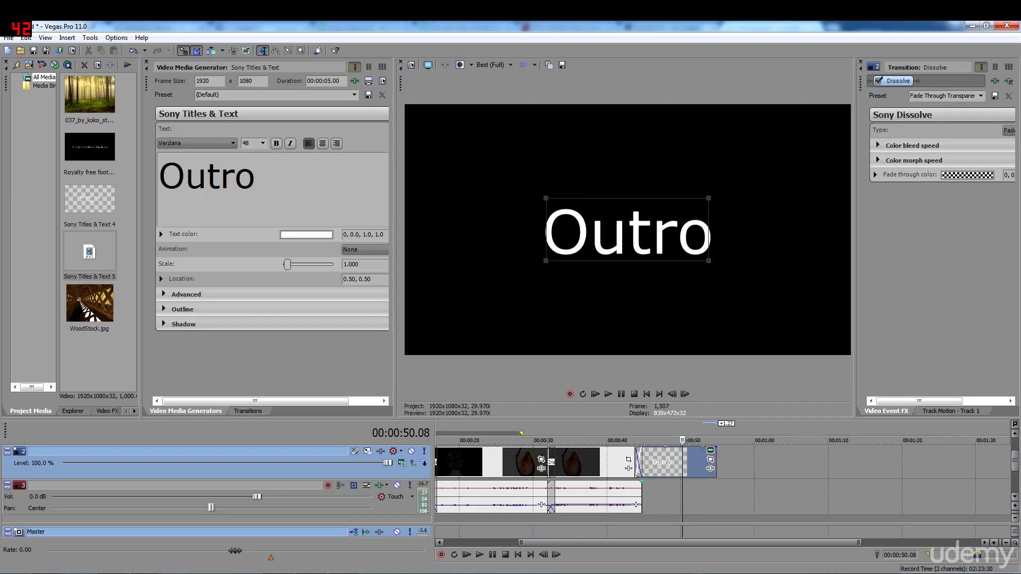
# Raise the Outro text to location 0.50, 0.80 and set its font size to 42
pyautogui.hotkey('ctrl', 'a')
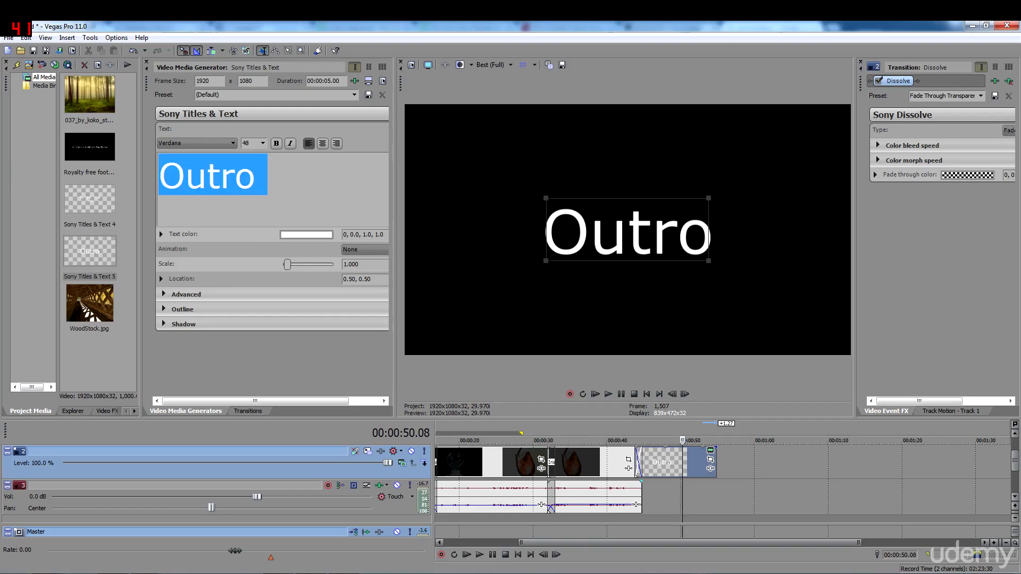
pyautogui.click(161, 279)
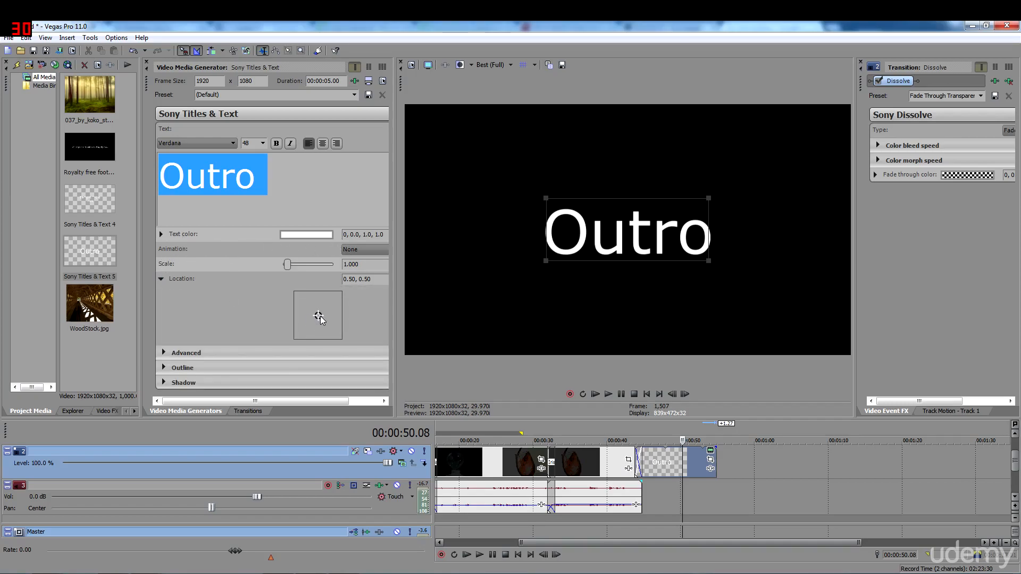
pyautogui.click(319, 317)
pyautogui.press('Up')
pyautogui.press('Up')
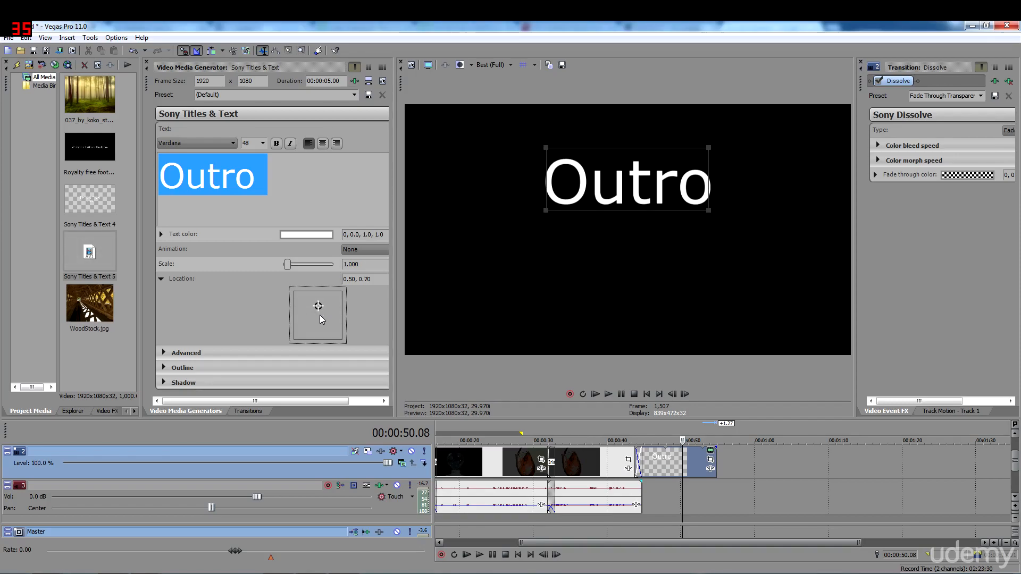
pyautogui.press('Up')
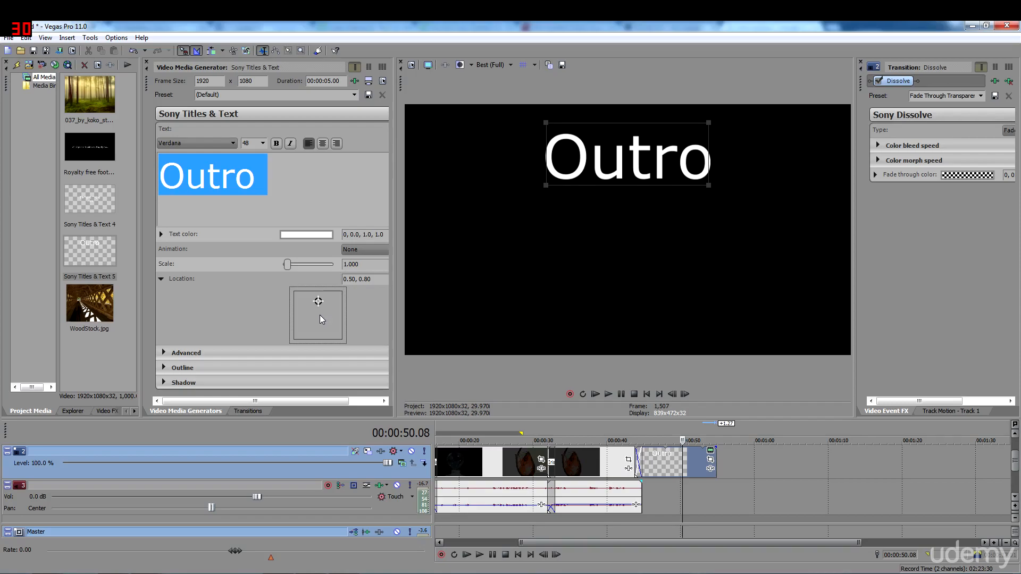
pyautogui.click(263, 144)
pyautogui.click(256, 223)
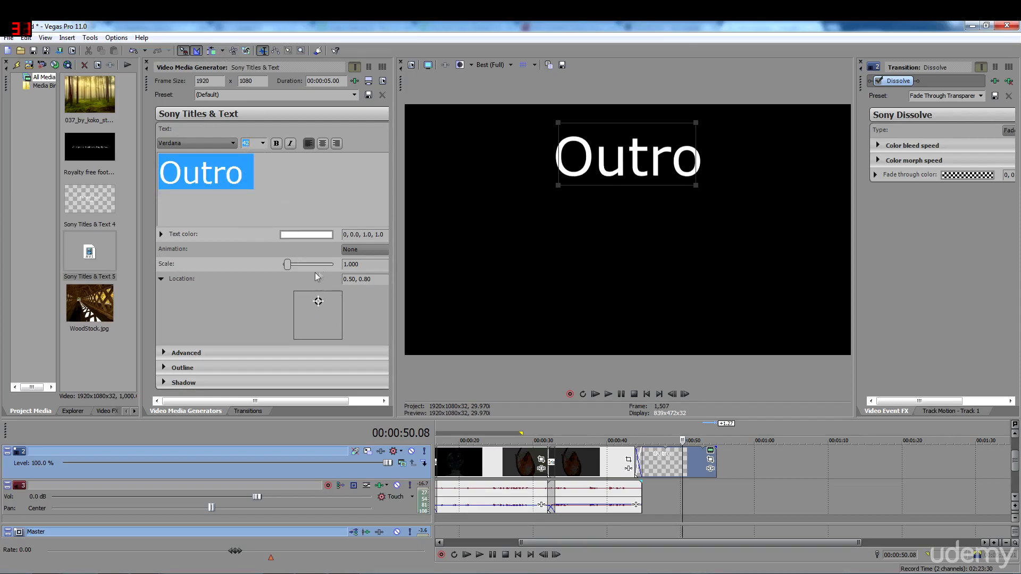
# Change the Outro text's font to Tower Ruins 3D and set its location to 0.50, 0.80
pyautogui.scroll(1, 330, 307)
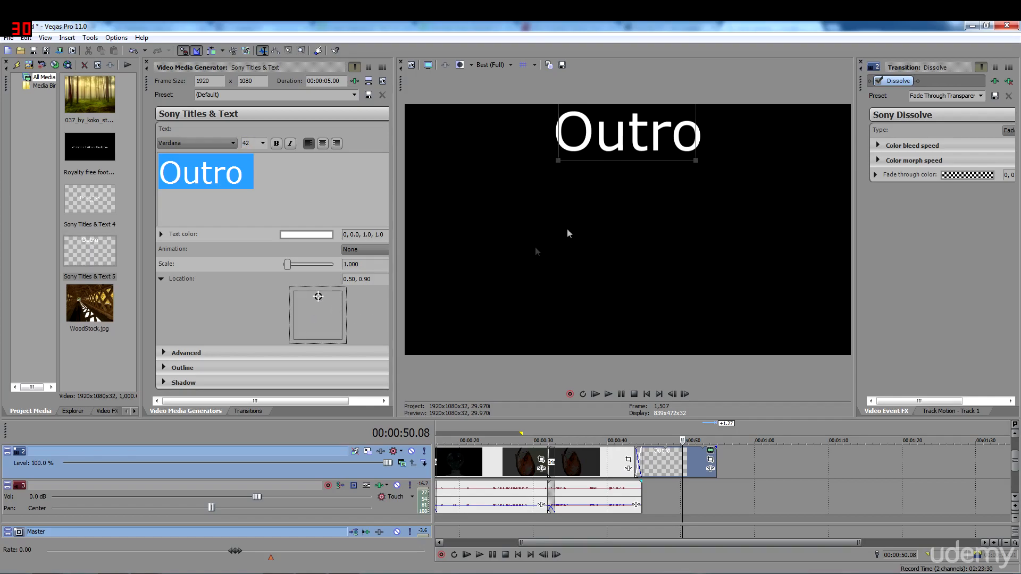
pyautogui.click(254, 178)
pyautogui.moveTo(247, 177); pyautogui.dragTo(156, 171)
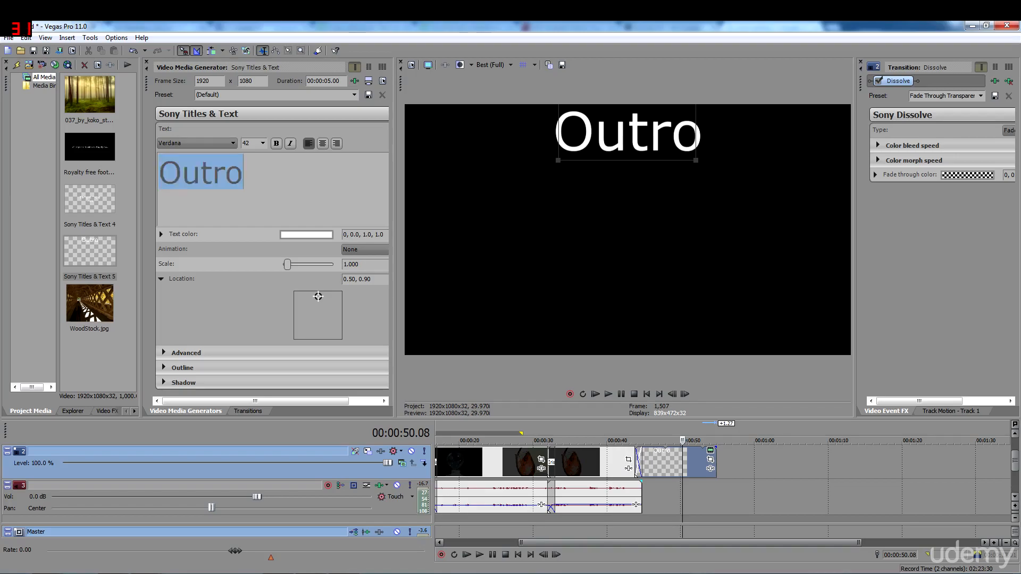
pyautogui.click(225, 174)
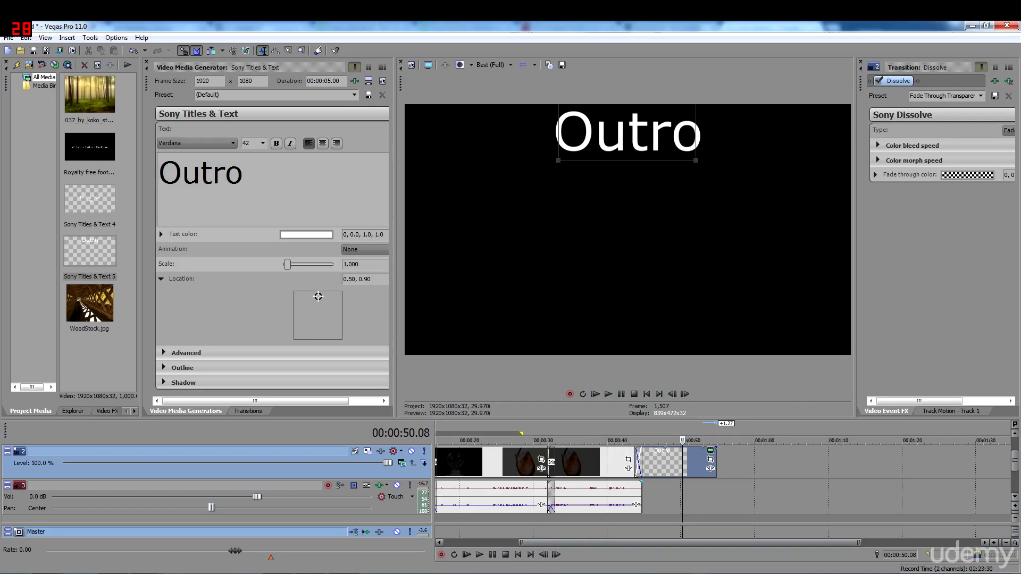
pyautogui.hotkey('ctrl', 'a')
pyautogui.click(218, 143)
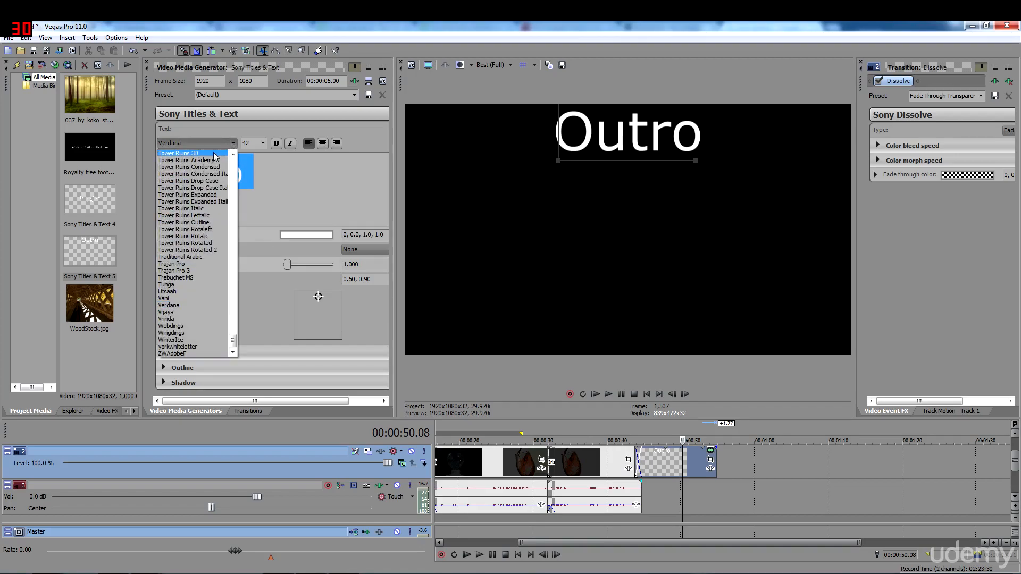
pyautogui.click(193, 154)
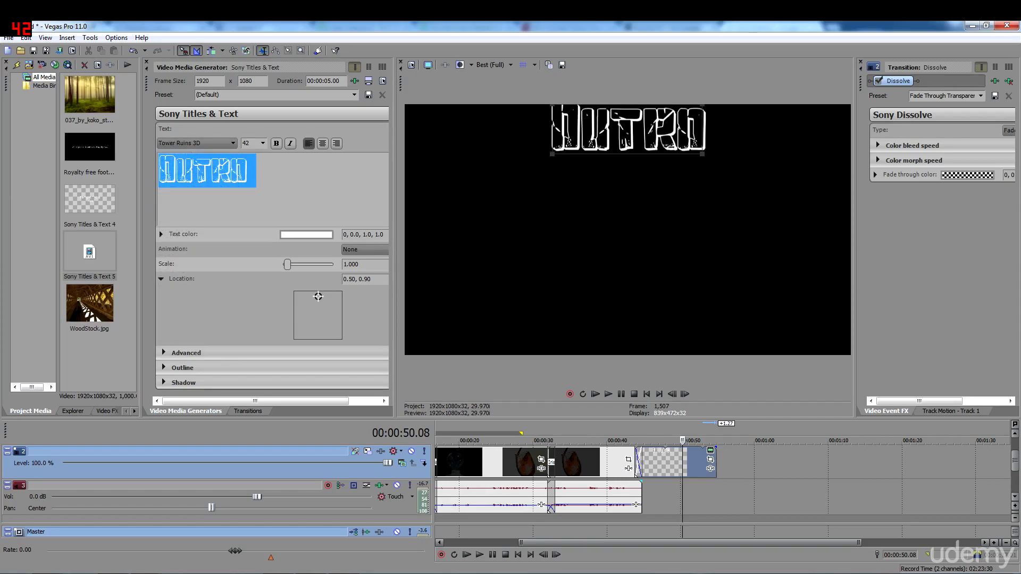
pyautogui.click(319, 297)
pyautogui.press('Down')
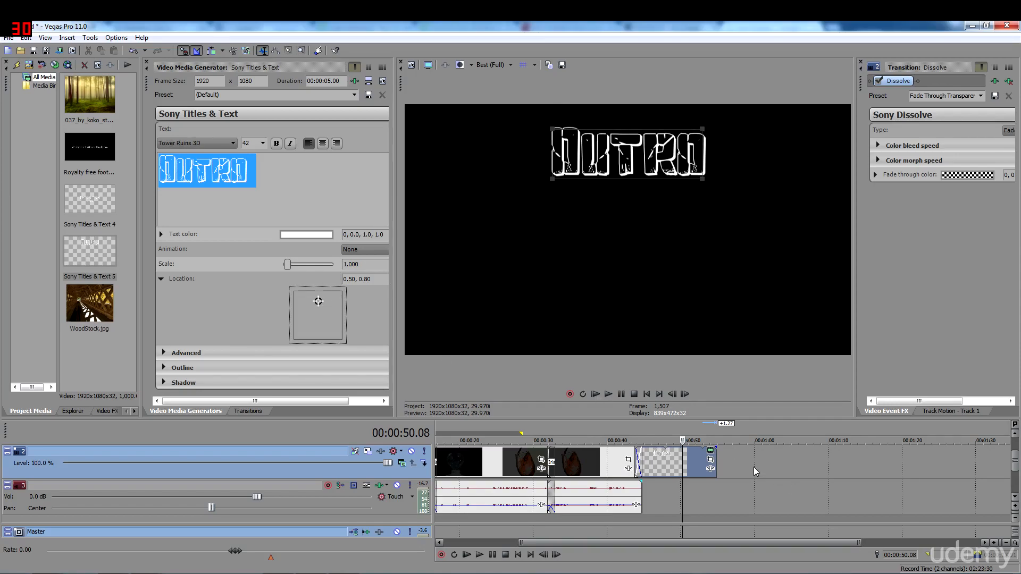
# Apply the Dissolve transition's Fade Through Transparent preset to the start and end of the Outro title event
pyautogui.click(248, 411)
pyautogui.moveTo(289, 284); pyautogui.dragTo(639, 460)
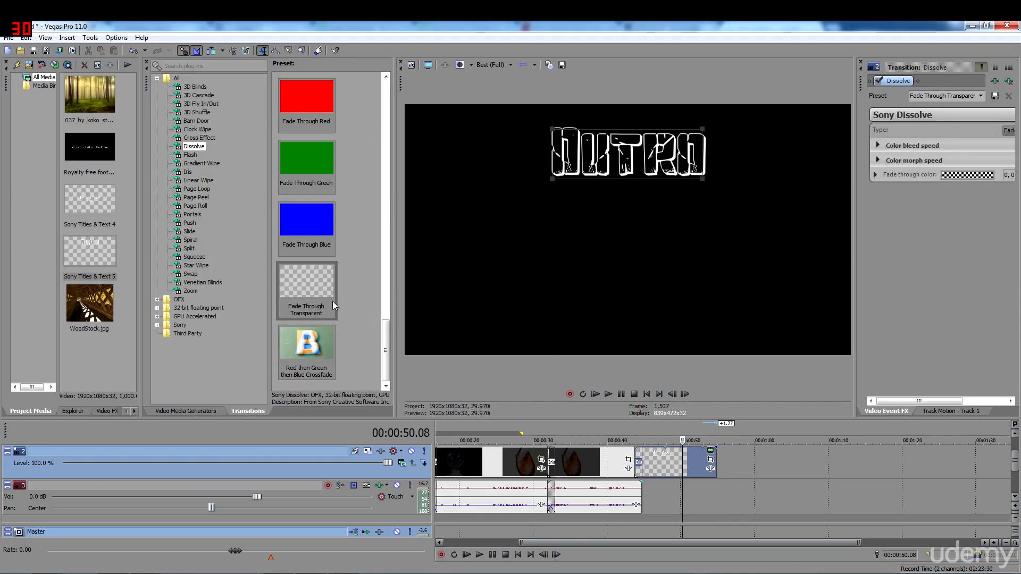
pyautogui.moveTo(317, 292); pyautogui.dragTo(705, 454)
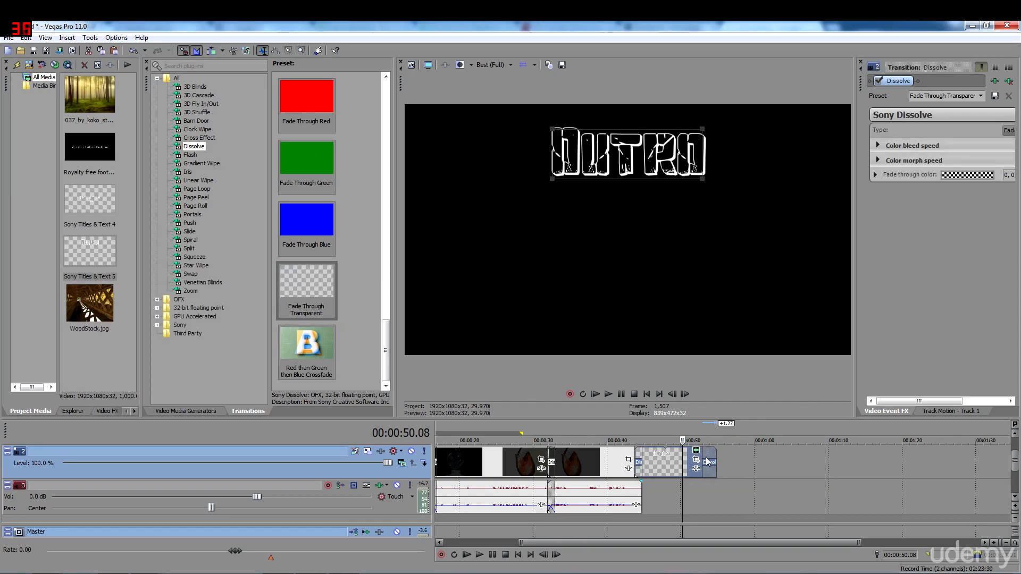
# Play back the end of the timeline to check how the Outro title dissolves in and out
pyautogui.click(638, 521)
pyautogui.press('space')
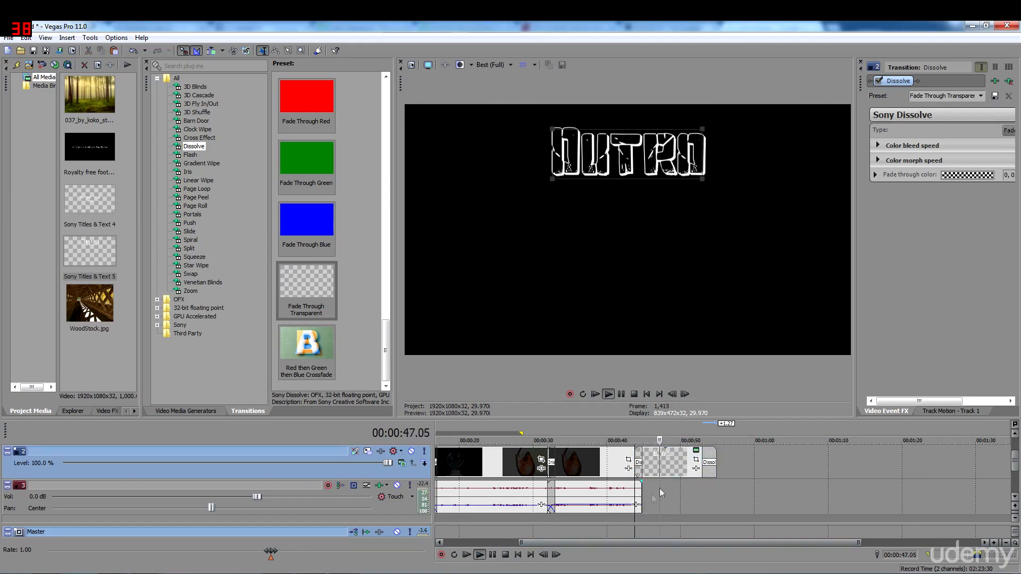
pyautogui.click(486, 557)
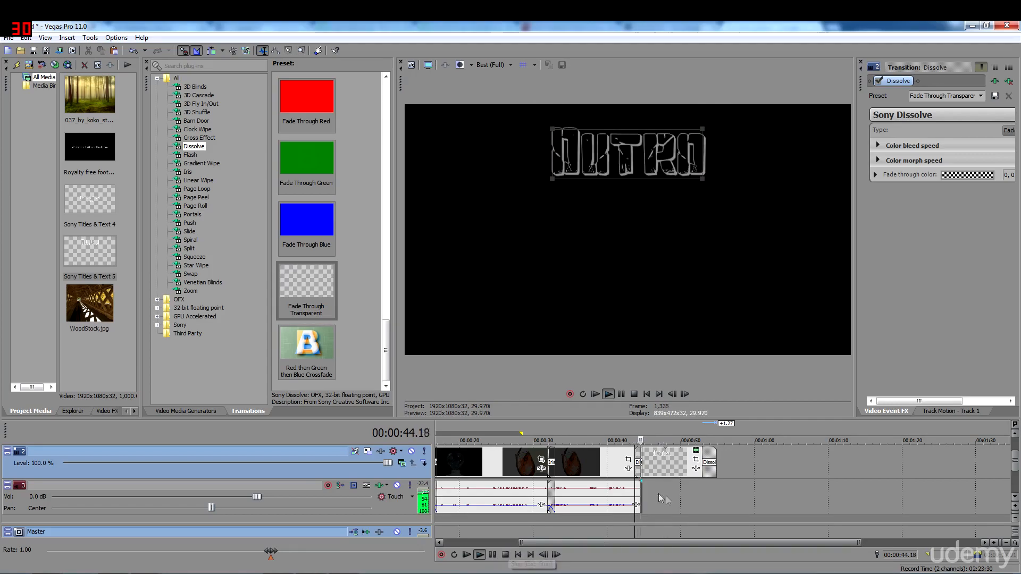
pyautogui.click(479, 556)
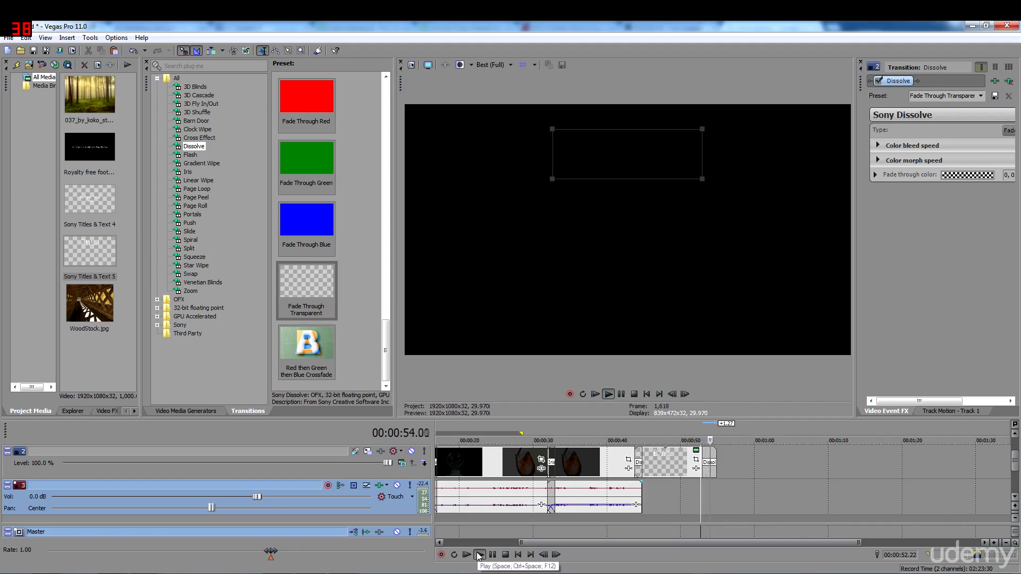
pyautogui.click(717, 478)
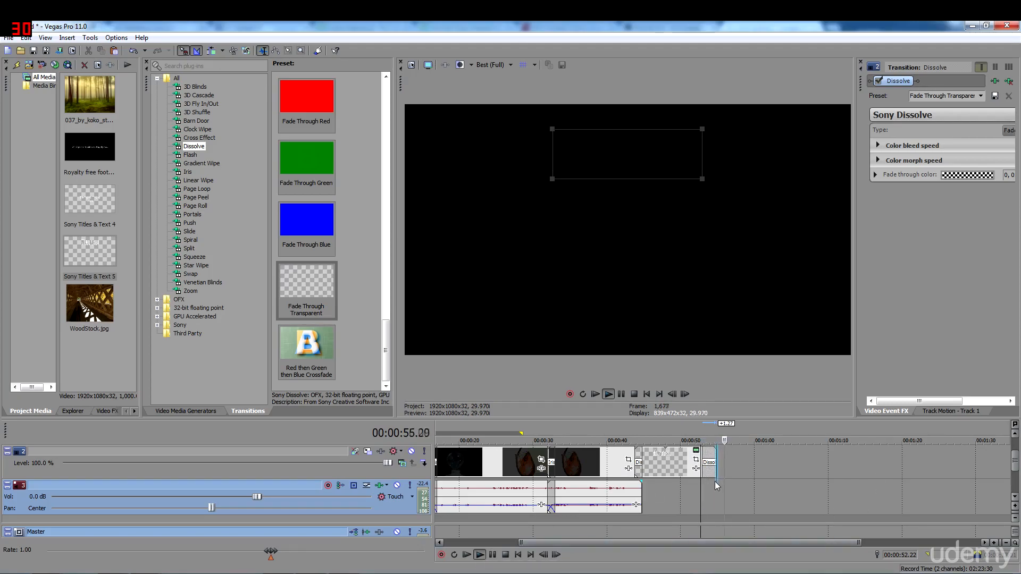
pyautogui.click(493, 556)
pyautogui.click(704, 489)
pyautogui.moveTo(1016, 468); pyautogui.dragTo(1016, 467)
pyautogui.click(680, 497)
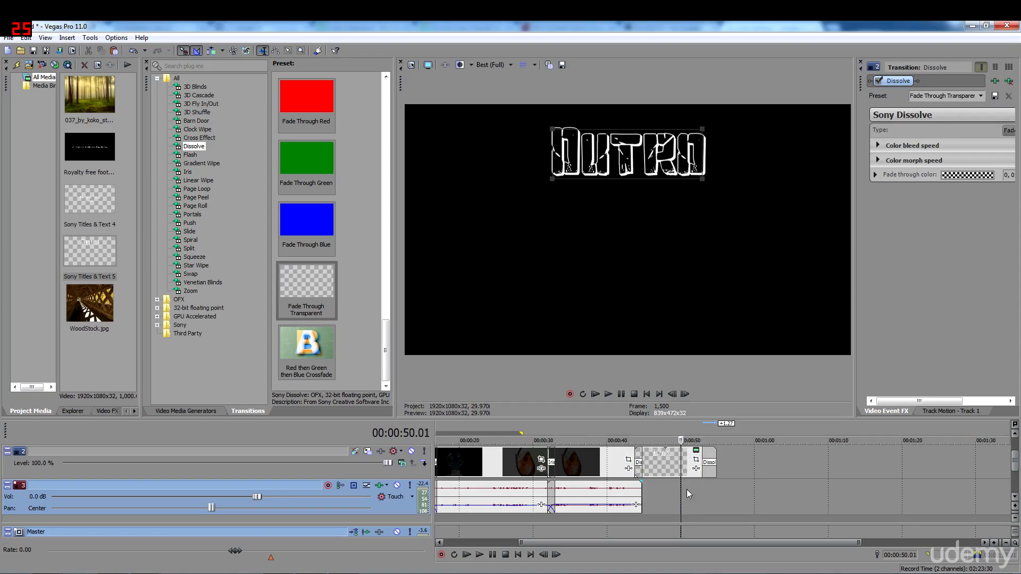
# Insert two new video tracks above the existing ones for the outro images
pyautogui.moveTo(1015, 465); pyautogui.dragTo(1015, 473)
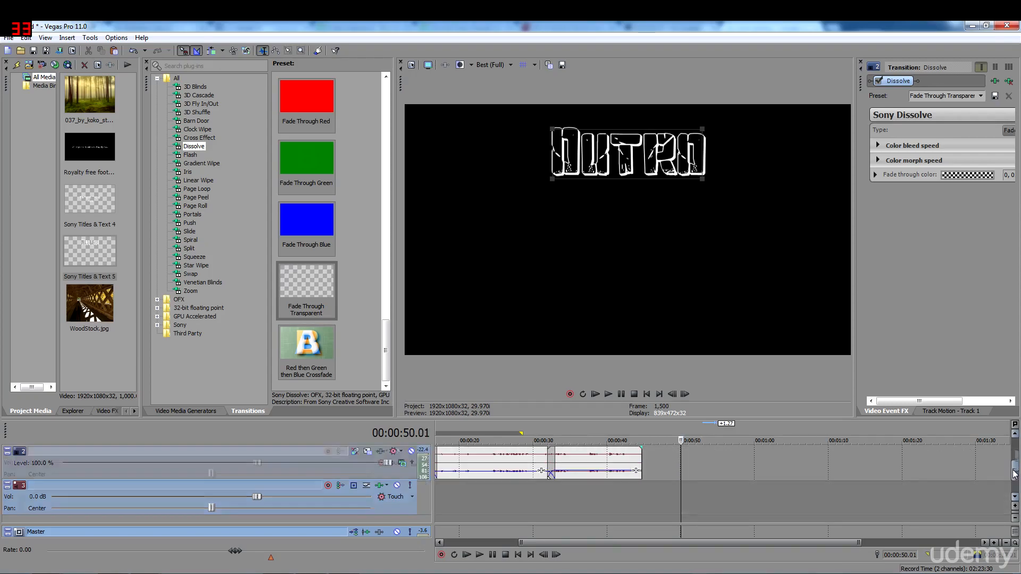
pyautogui.rightClick(673, 489)
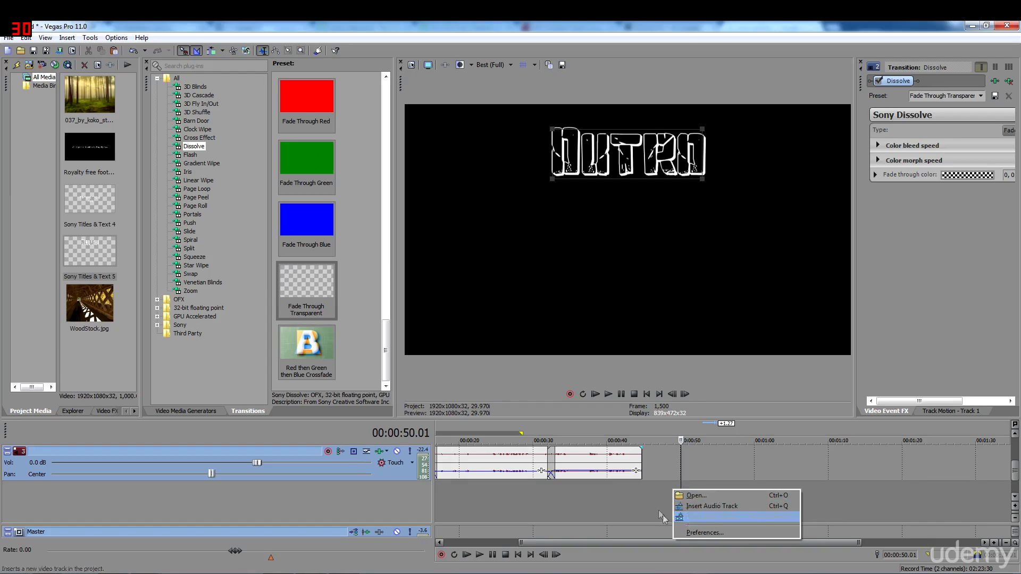
pyautogui.click(707, 518)
pyautogui.scroll(-3, 1015, 458)
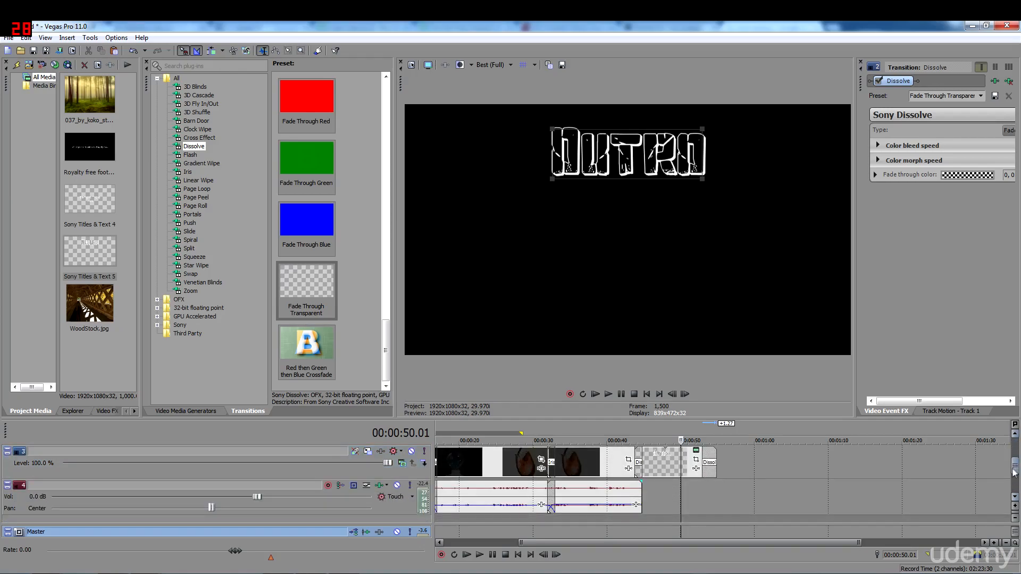
pyautogui.click(669, 496)
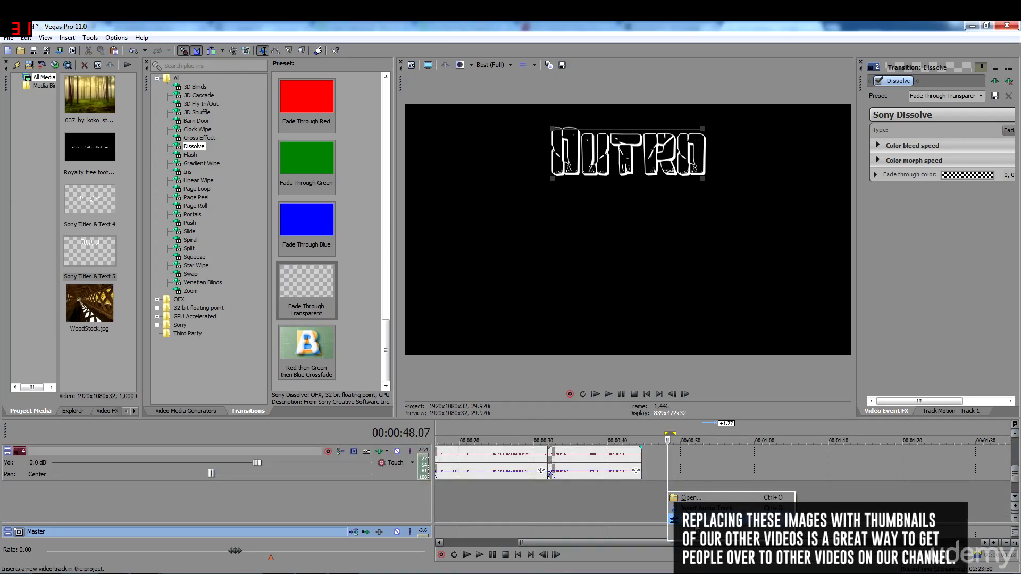
pyautogui.scroll(3, 667, 487)
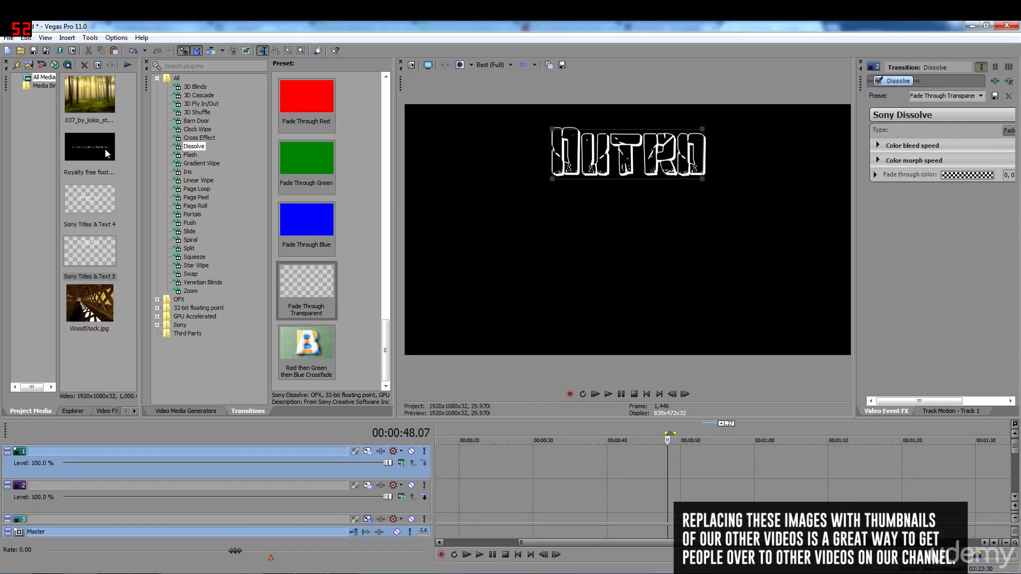
# Place the forest image on track 1 and WoodStock.jpg on track 2, both starting near the Outro title
pyautogui.moveTo(88, 104); pyautogui.dragTo(629, 439)
pyautogui.moveTo(669, 469); pyautogui.dragTo(650, 461)
pyautogui.moveTo(89, 304); pyautogui.dragTo(650, 492)
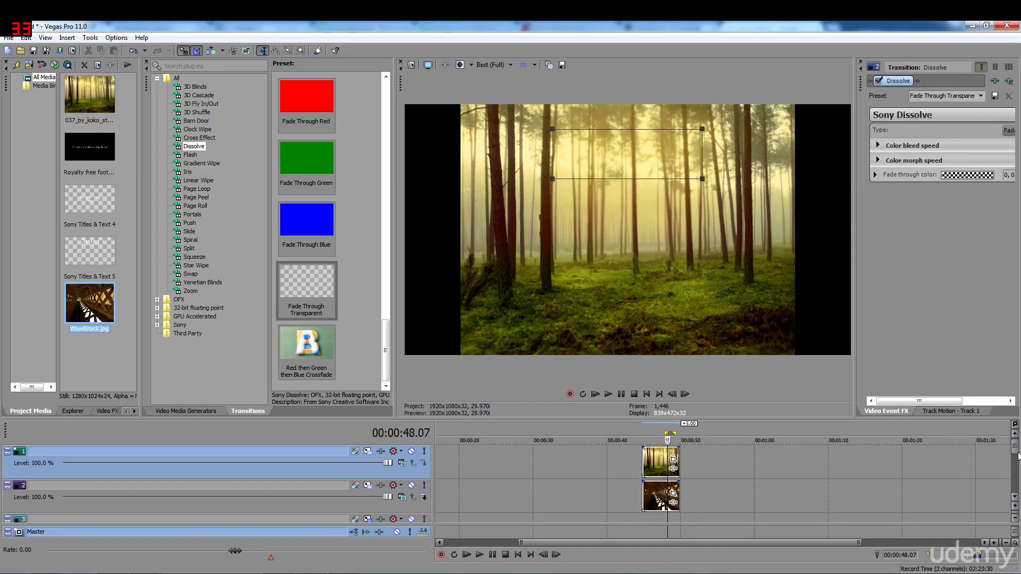
# Extend the start and end of both image events to span the full length of the Outro title event
pyautogui.moveTo(1017, 449); pyautogui.dragTo(1016, 463)
pyautogui.moveTo(646, 459); pyautogui.dragTo(717, 468)
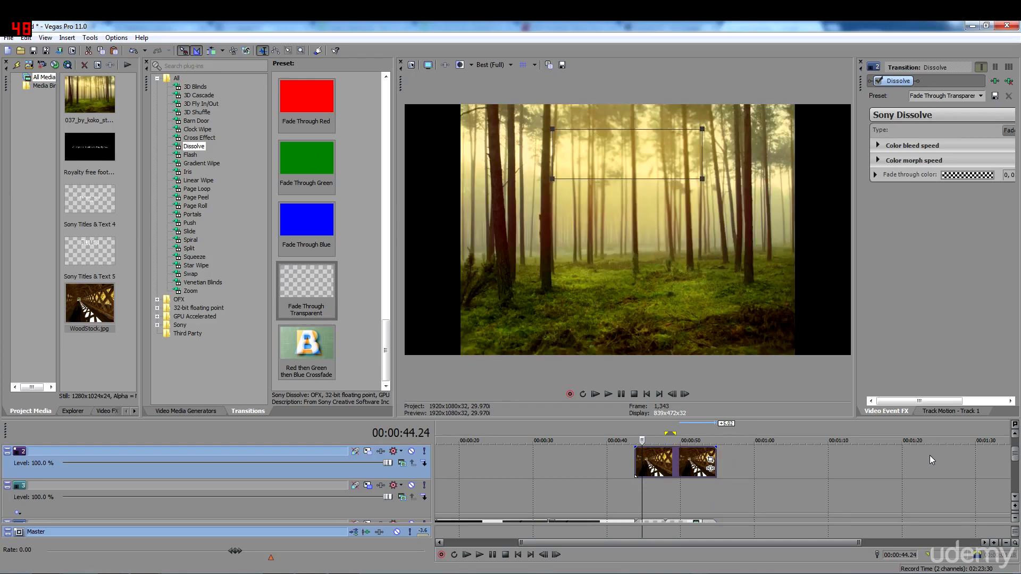
pyautogui.moveTo(1016, 458); pyautogui.dragTo(1015, 446)
pyautogui.moveTo(683, 460); pyautogui.dragTo(714, 458)
pyautogui.moveTo(648, 460); pyautogui.dragTo(635, 460)
pyautogui.click(632, 482)
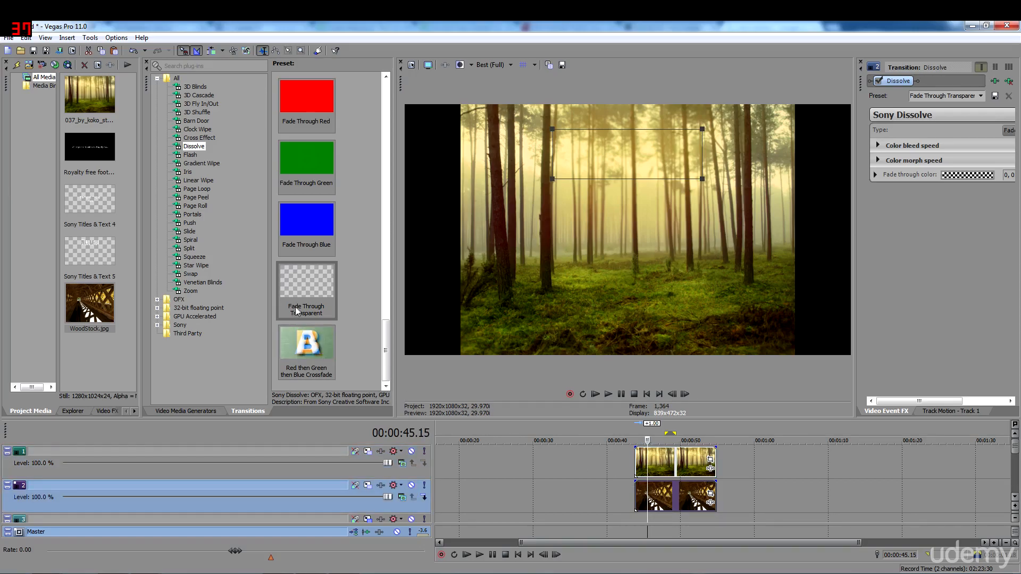
# Apply the Dissolve Fade Through Transparent preset to the starts and ends of both image events
pyautogui.moveTo(307, 287); pyautogui.dragTo(639, 492)
pyautogui.moveTo(319, 303); pyautogui.dragTo(713, 464)
pyautogui.moveTo(335, 296); pyautogui.dragTo(716, 505)
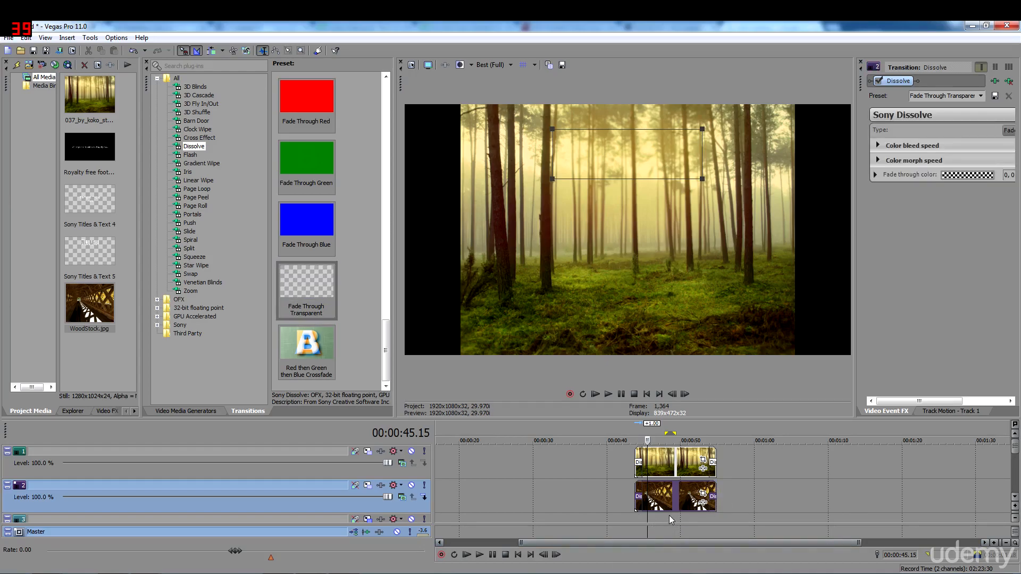
# Shrink the forest image by setting the track motion width of track 1 to 950
pyautogui.click(668, 463)
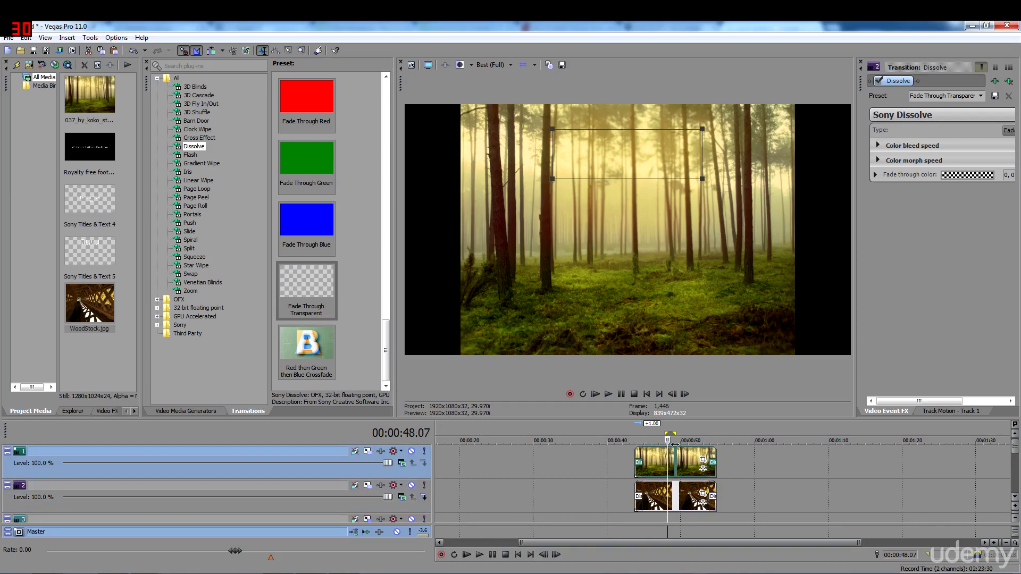
pyautogui.click(368, 452)
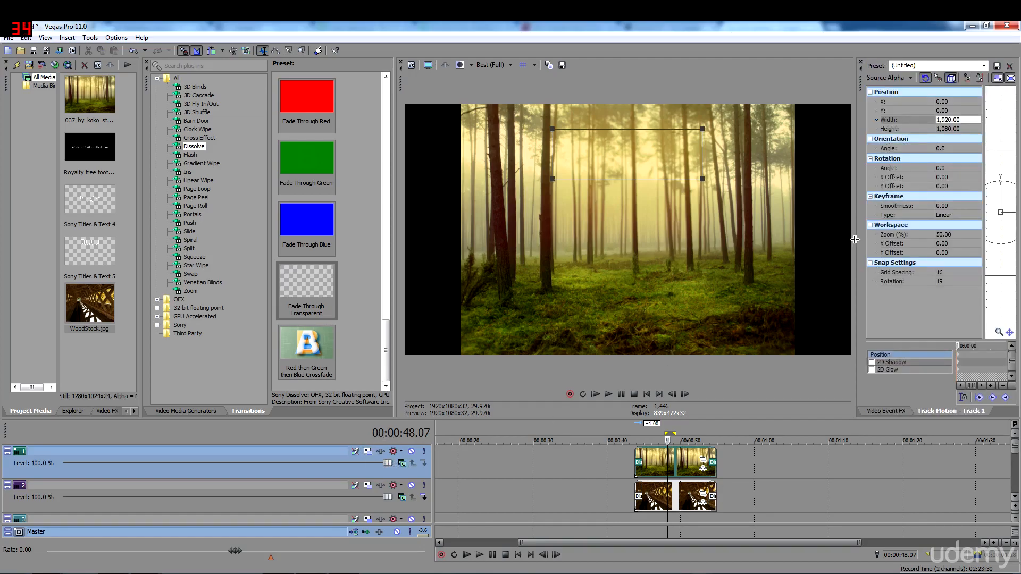
pyautogui.moveTo(855, 240); pyautogui.dragTo(806, 234)
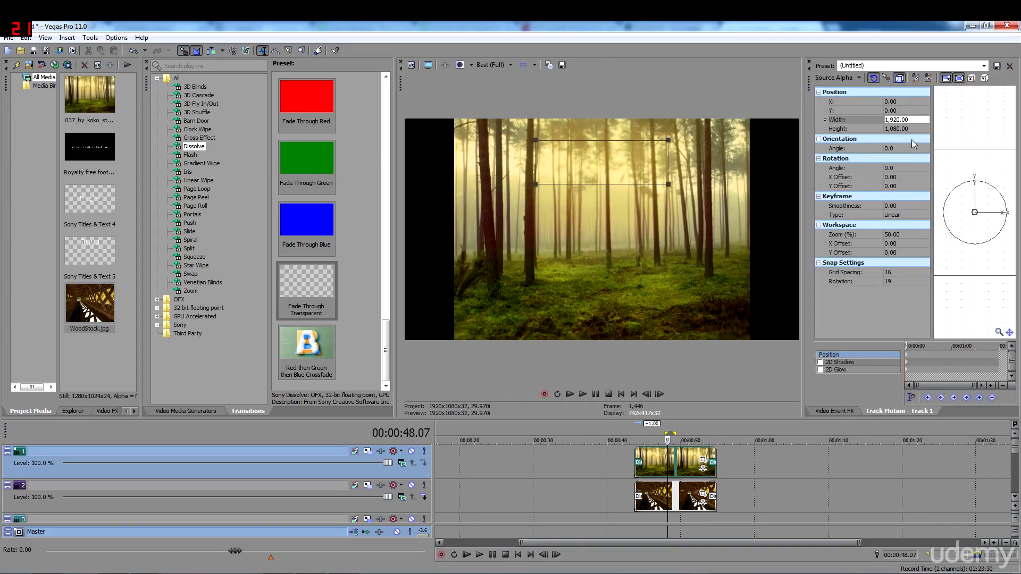
pyautogui.click(927, 120)
pyautogui.click(926, 120)
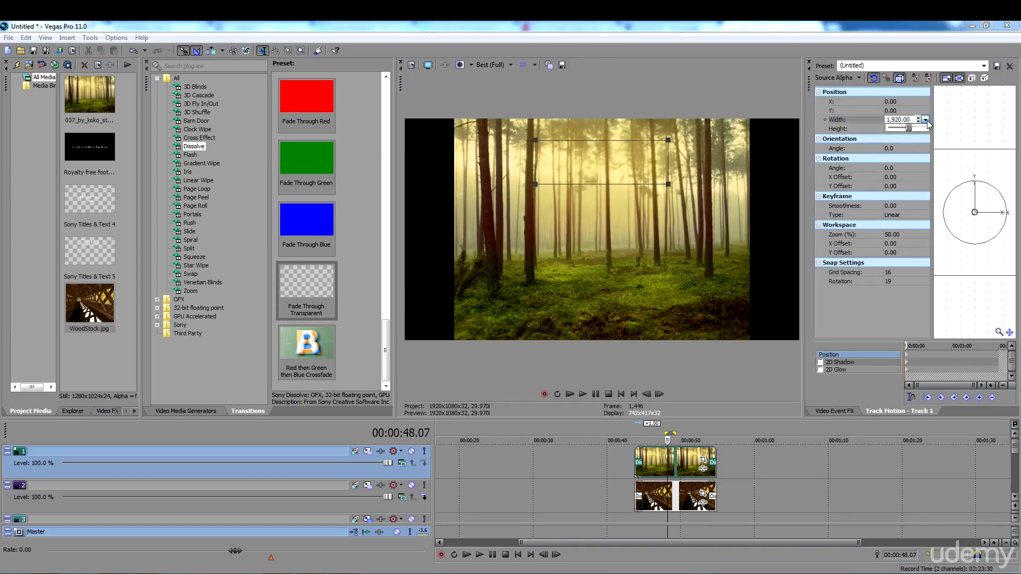
pyautogui.moveTo(910, 131); pyautogui.dragTo(910, 132)
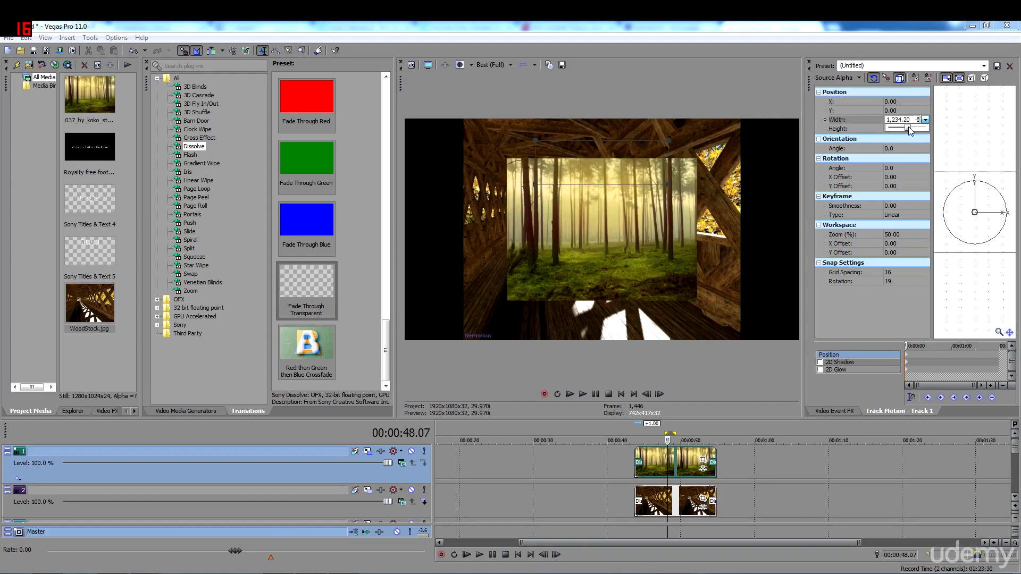
pyautogui.click(908, 119)
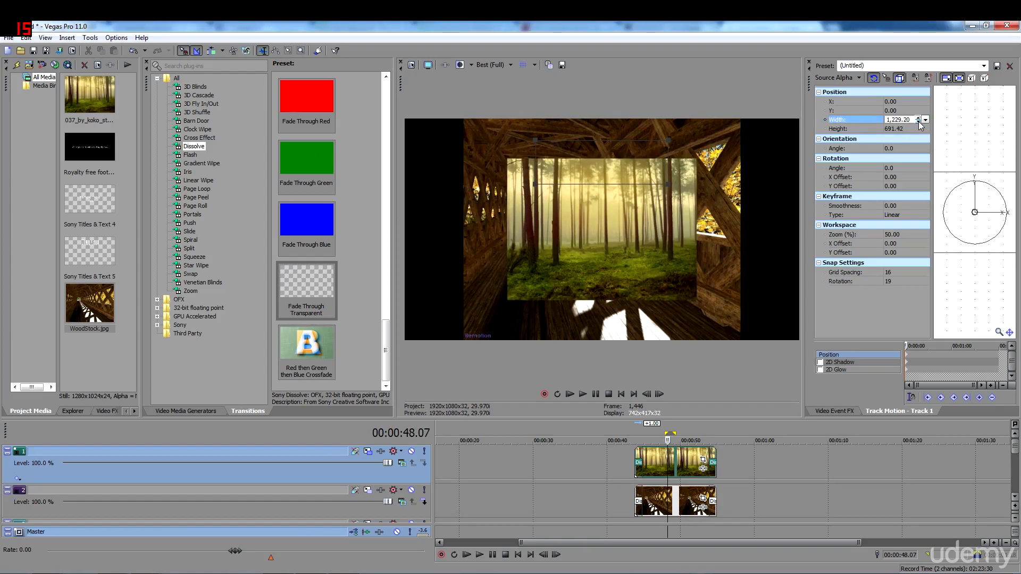
pyautogui.click(918, 122)
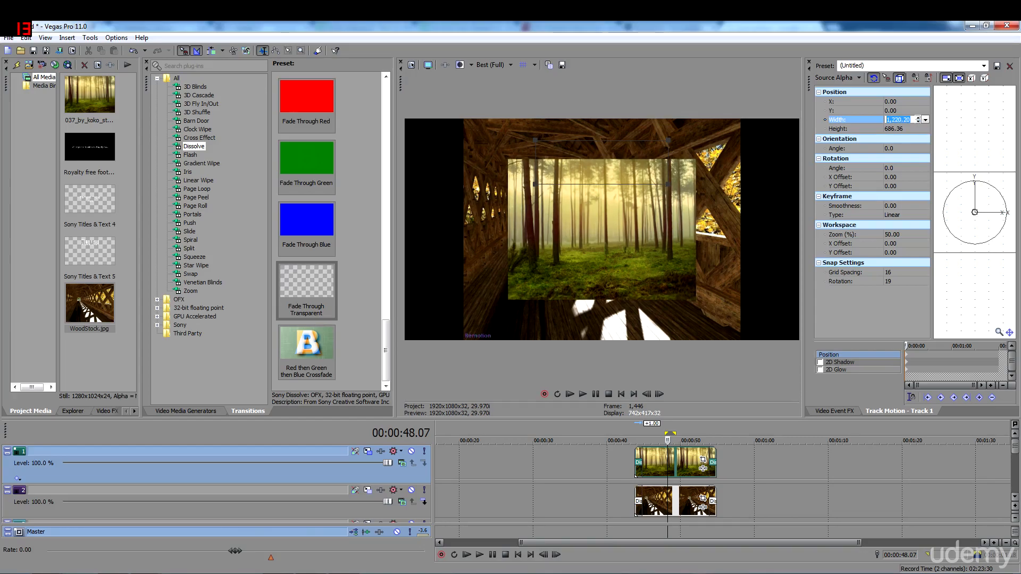
pyautogui.write('950')
pyautogui.press('Return')
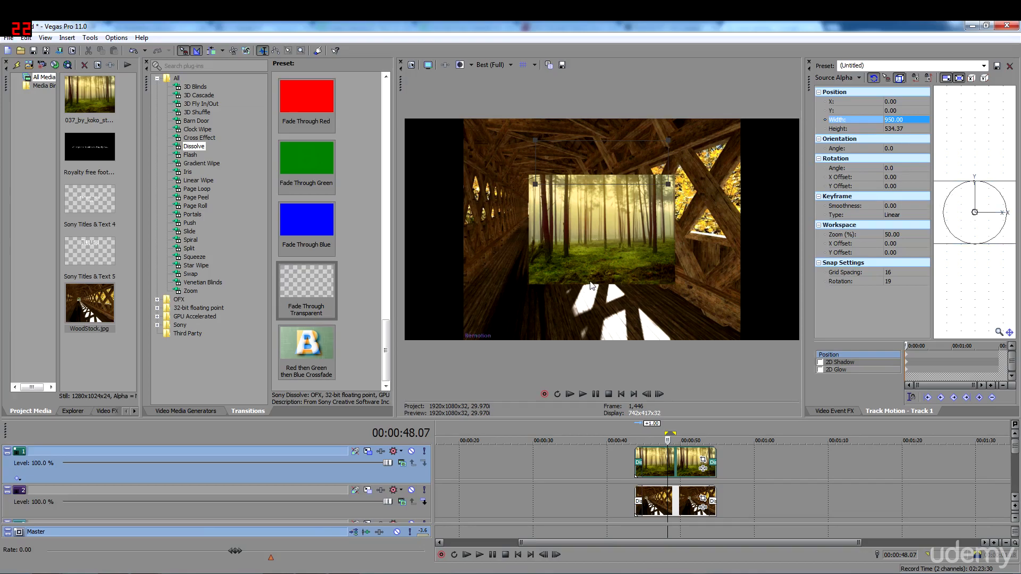
# Move the forest image to the lower left of the frame, at about X -377, Y -168, using track motion
pyautogui.click(976, 222)
pyautogui.moveTo(976, 223); pyautogui.dragTo(930, 237)
pyautogui.click(680, 469)
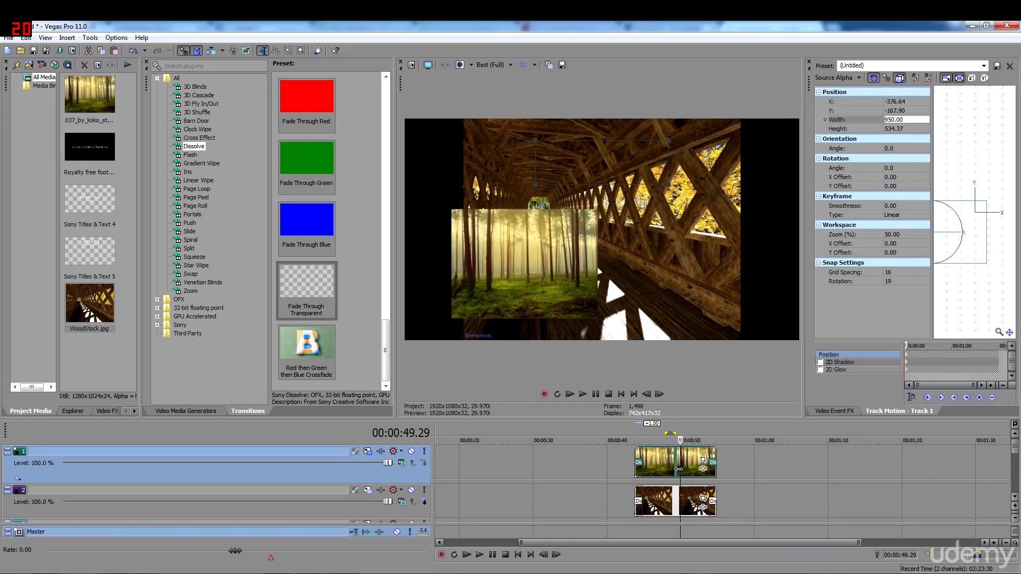
# Shrink the WoodStock image by setting the track motion width of track 2 to 950
pyautogui.click(676, 495)
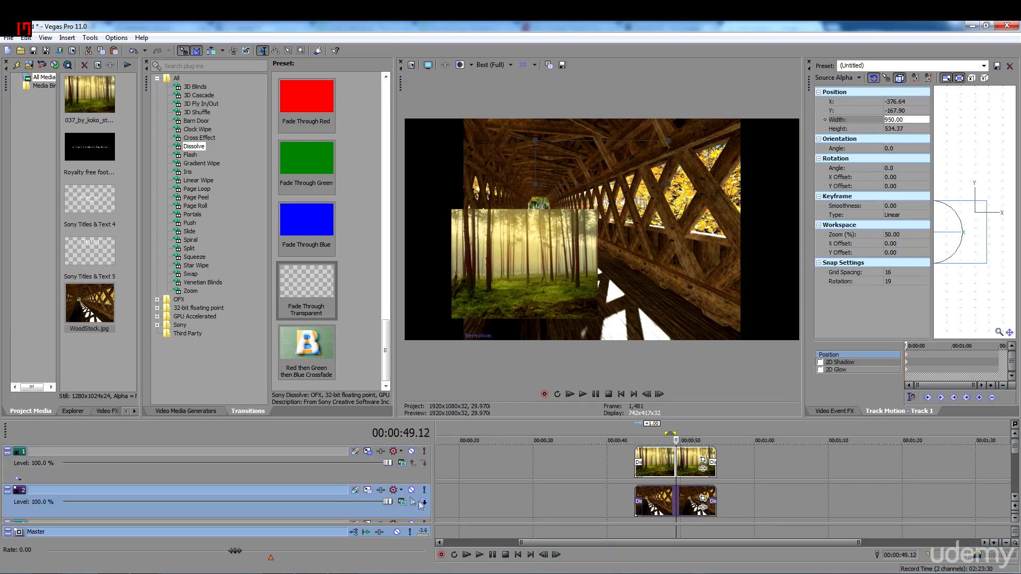
pyautogui.click(355, 490)
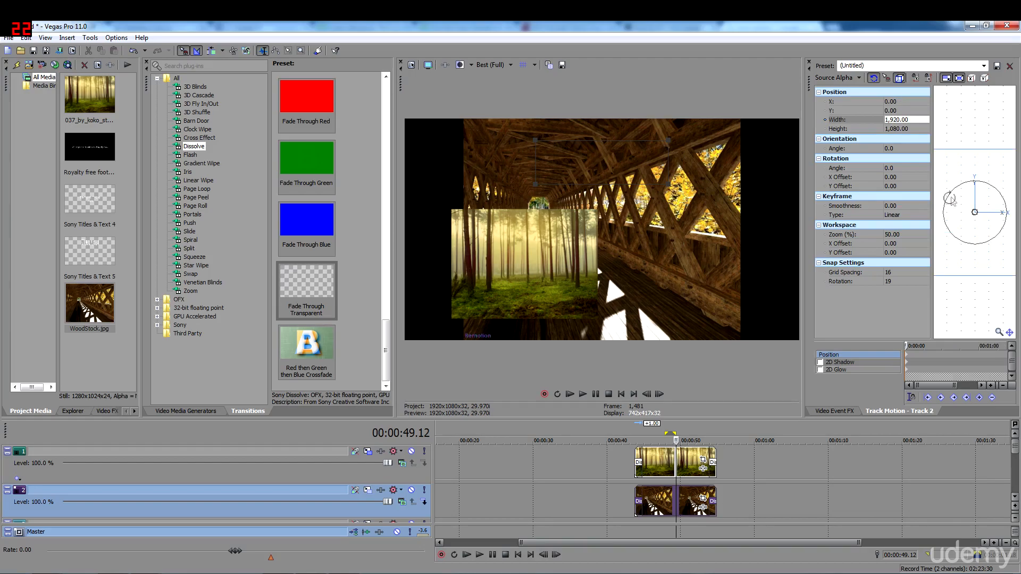
pyautogui.click(899, 120)
pyautogui.write('950')
pyautogui.press('Return')
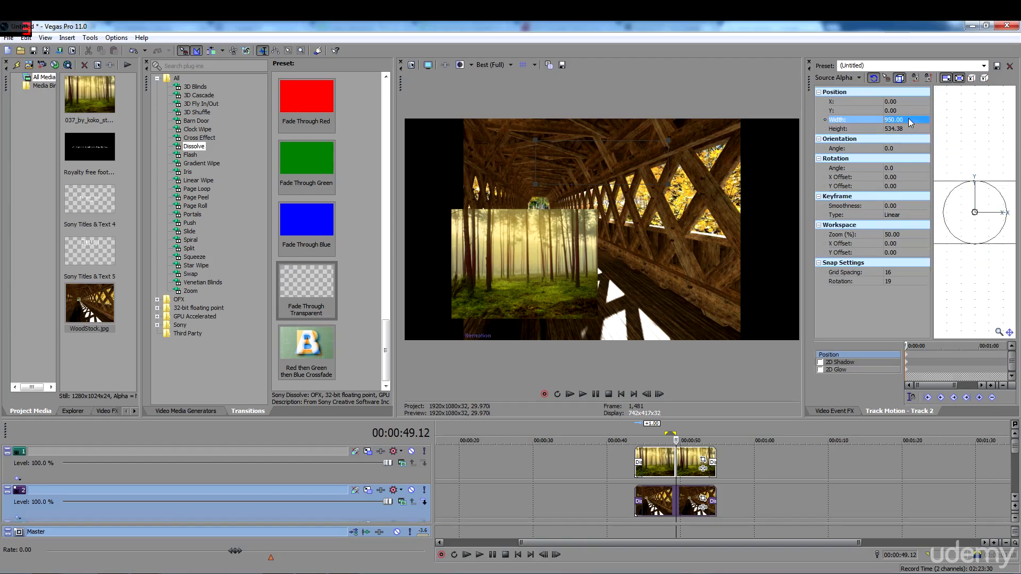
pyautogui.click(966, 230)
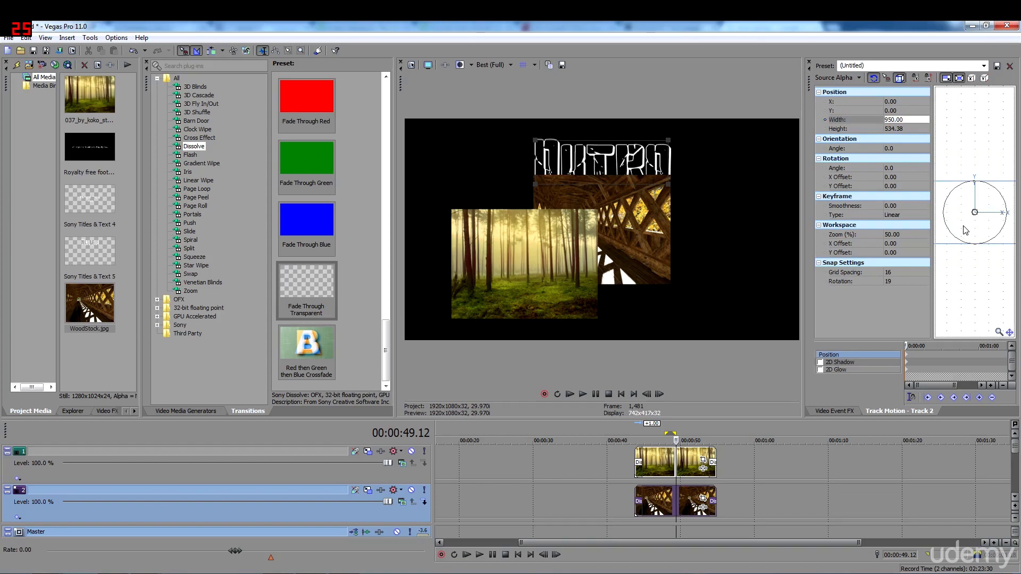
# Move the WoodStock image to the lower right of the frame, at about X 408, Y -163, using track motion
pyautogui.press('Down')
pyautogui.press('Down')
pyautogui.press('Down')
pyautogui.press('Down')
pyautogui.press('Down')
pyautogui.press('Down')
pyautogui.press('Down')
pyautogui.press('Down')
pyautogui.press('Down')
pyautogui.press('Down')
pyautogui.press('Down')
pyautogui.press('Down')
pyautogui.press('Down')
pyautogui.press('Down')
pyautogui.press('Down')
pyautogui.press('Down')
pyautogui.press('Down')
pyautogui.press('Down')
pyautogui.press('Down')
pyautogui.press('Down')
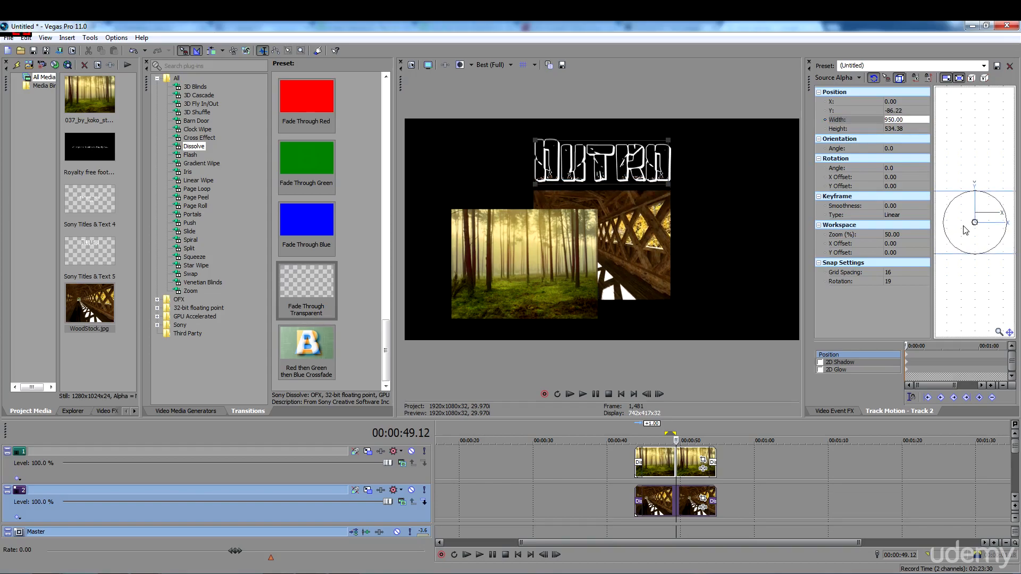
pyautogui.press('Down')
pyautogui.press('Down')
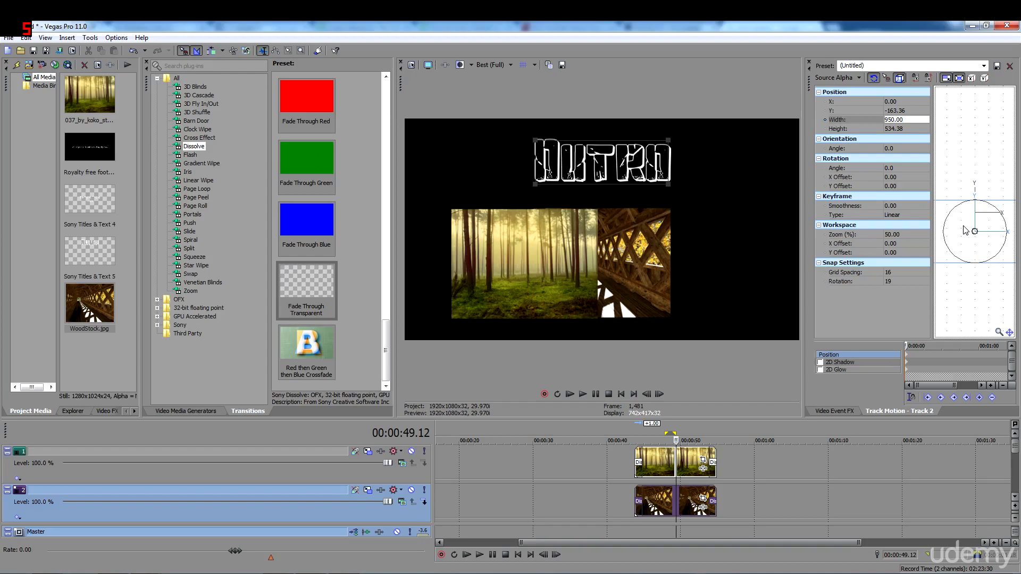
pyautogui.press('Right')
pyautogui.press('Right')
pyautogui.press('Right')
pyautogui.press('Right')
pyautogui.press('Right')
pyautogui.press('Right')
pyautogui.press('Right')
pyautogui.press('Right')
pyautogui.press('Right')
pyautogui.press('Right')
pyautogui.press('Right')
pyautogui.press('Right')
pyautogui.press('Right')
pyautogui.press('Right')
pyautogui.press('Right')
pyautogui.press('Right')
pyautogui.press('Right')
pyautogui.press('Right')
pyautogui.press('Right')
pyautogui.press('Right')
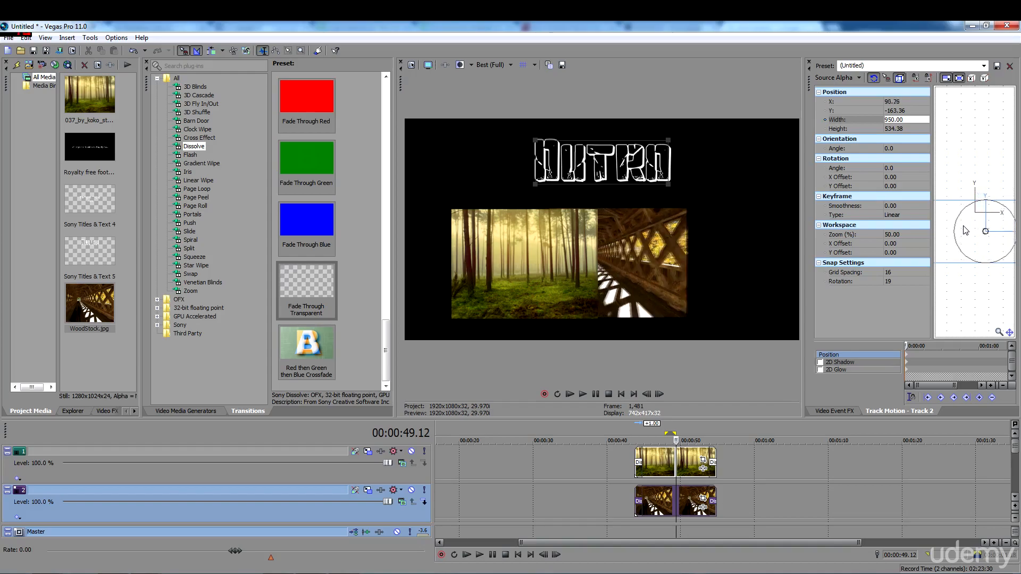
pyautogui.press('Right')
pyautogui.press('Right')
pyautogui.press('Right')
pyautogui.press('Right')
pyautogui.press('Right')
pyautogui.press('Right')
pyautogui.press('Right')
pyautogui.press('Right')
pyautogui.press('Right')
pyautogui.press('Right')
pyautogui.press('Right')
pyautogui.press('Right')
pyautogui.press('Right')
pyautogui.press('Right')
pyautogui.press('Right')
pyautogui.press('Right')
pyautogui.press('Right')
pyautogui.press('Right')
pyautogui.press('Right')
pyautogui.press('Right')
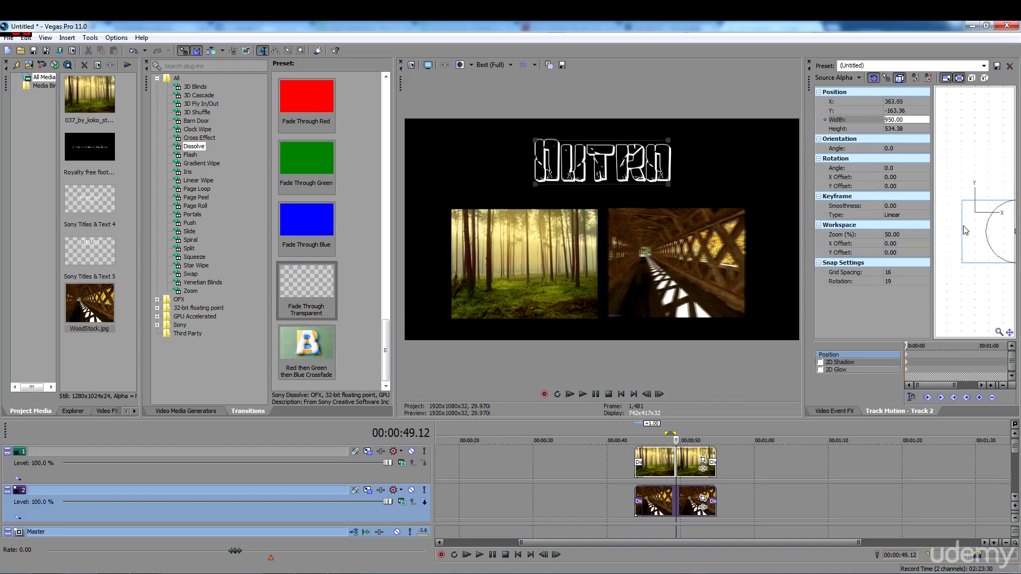
pyautogui.press('Right')
pyautogui.press('Right')
pyautogui.press('Right')
pyautogui.press('Right')
pyautogui.press('Right')
pyautogui.press('Right')
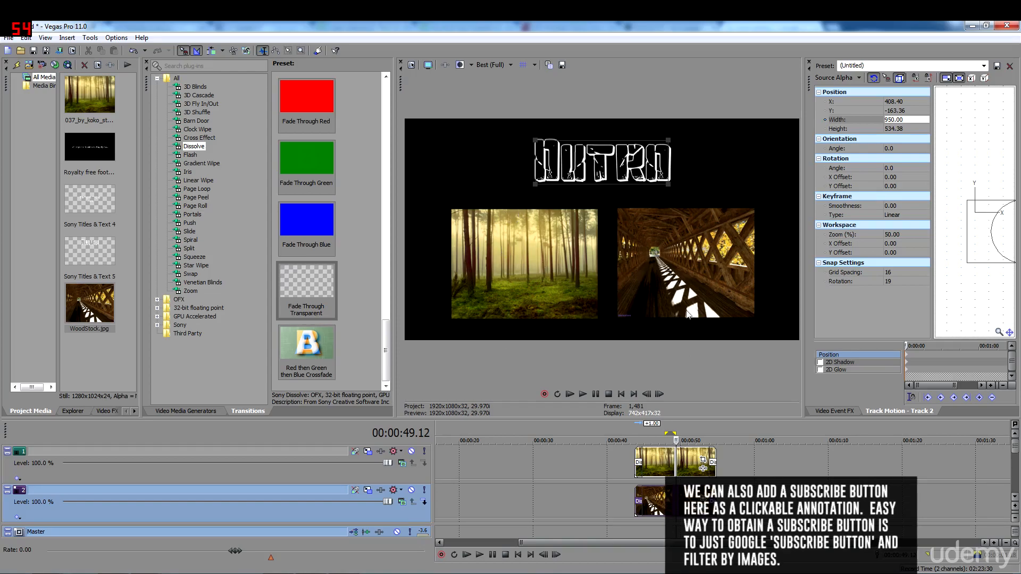
# Play the outro from just before its start and trim the forest image event to end together with the WoodStock event
pyautogui.click(629, 524)
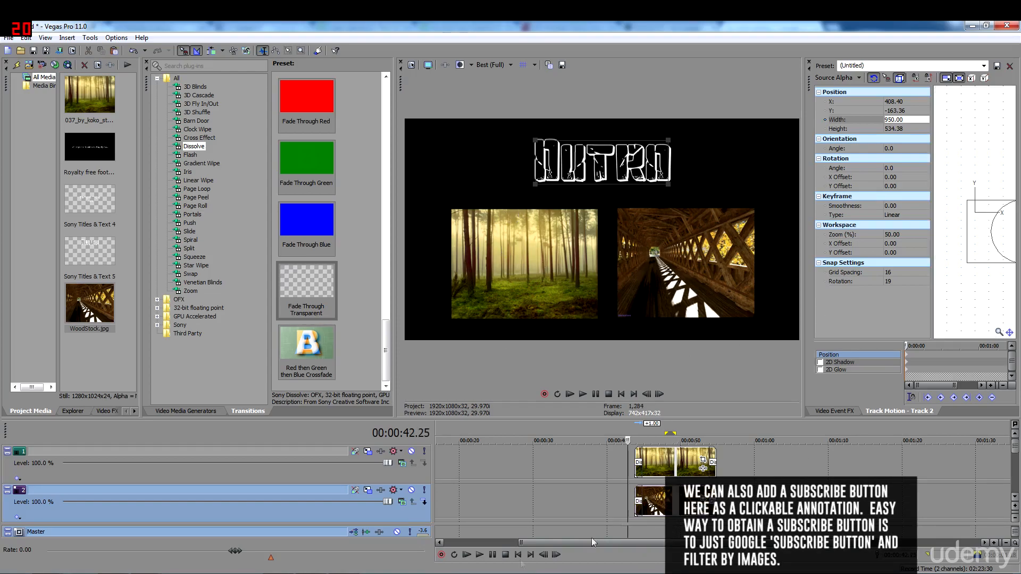
pyautogui.click(480, 556)
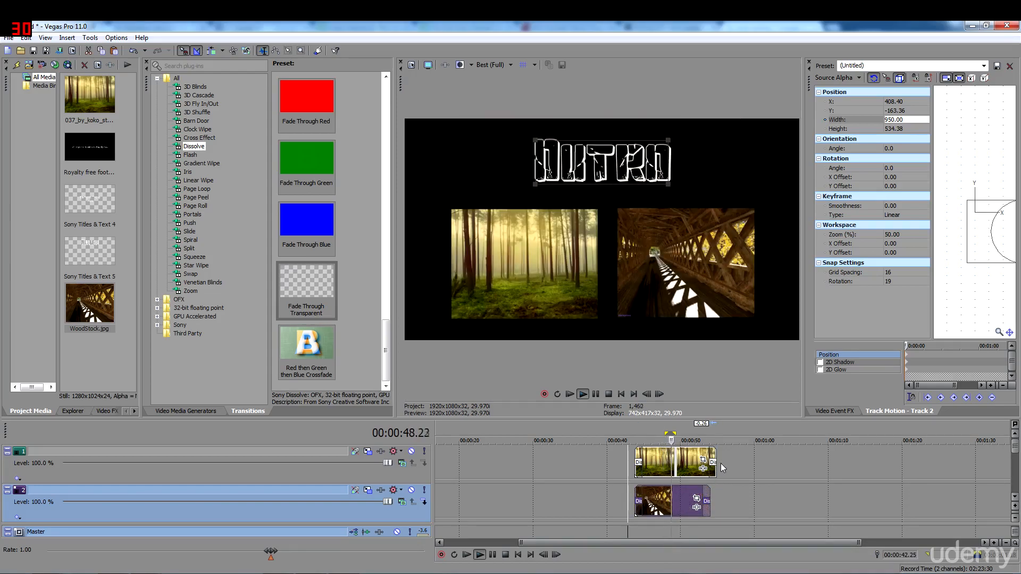
pyautogui.click(720, 464)
pyautogui.moveTo(716, 458); pyautogui.dragTo(710, 462)
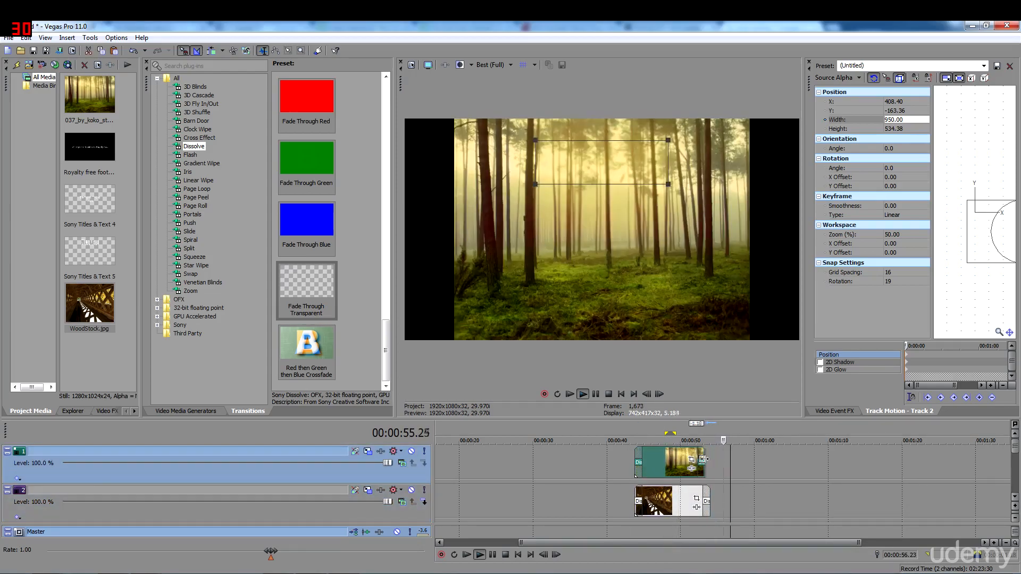
# Play back the end of the outro from about 00:00:50.27 to check the fade-out, and pause past the last event
pyautogui.click(688, 475)
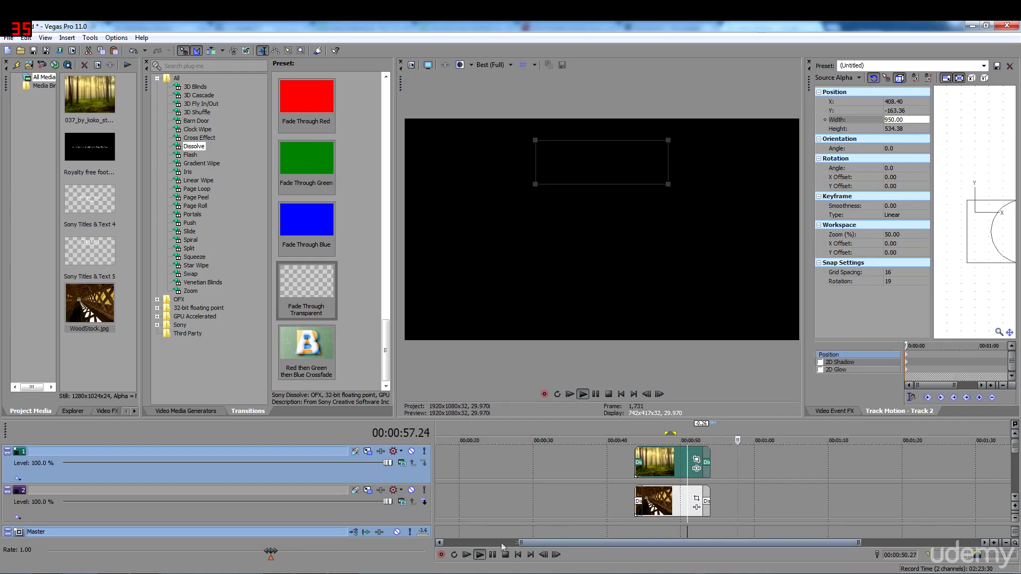
pyautogui.click(480, 554)
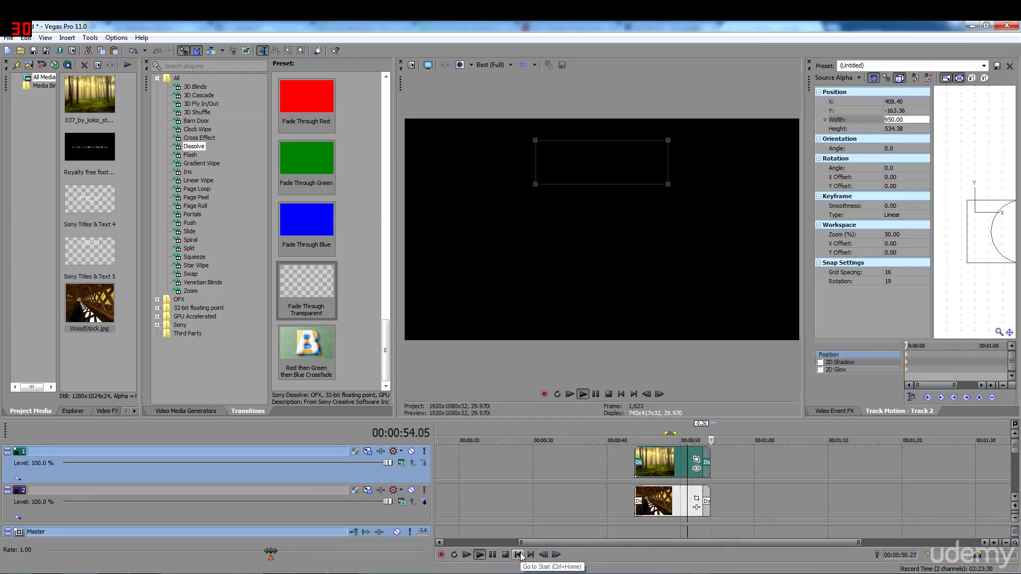
pyautogui.scroll(-3, 633, 517)
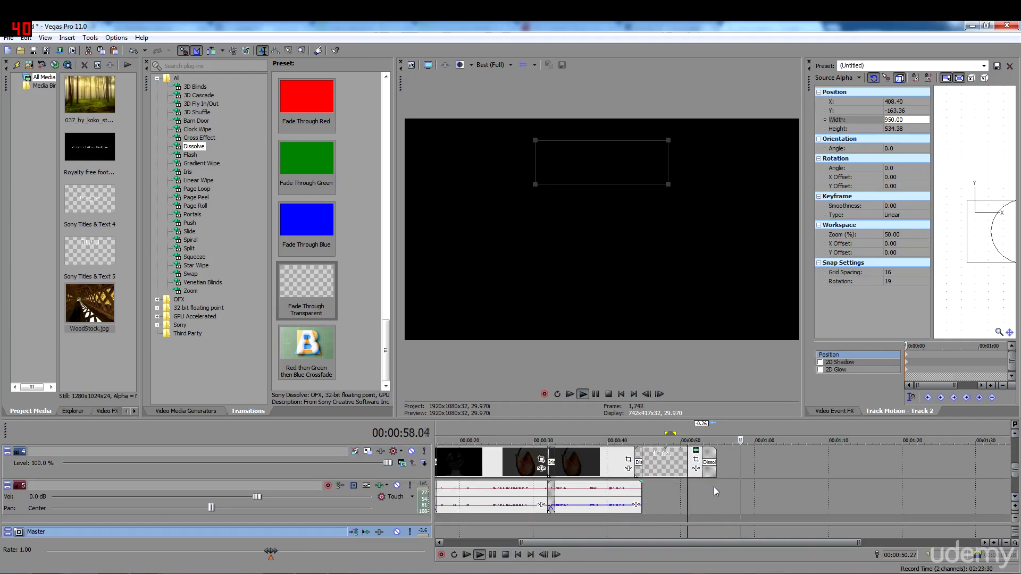
pyautogui.click(492, 556)
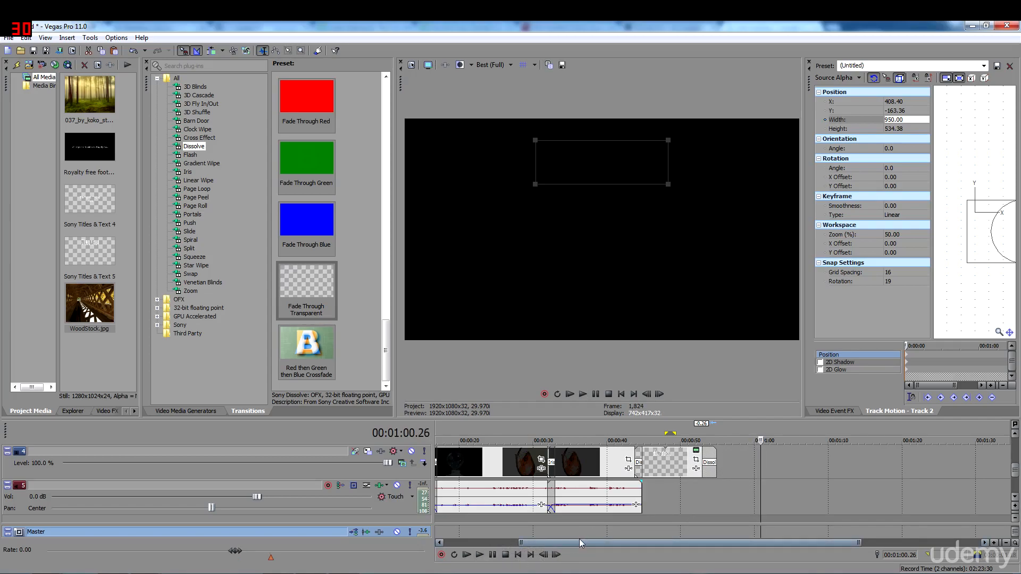
# Play the whole project from the start with all the edited clips in view on the timeline
pyautogui.scroll(-3, 524, 517)
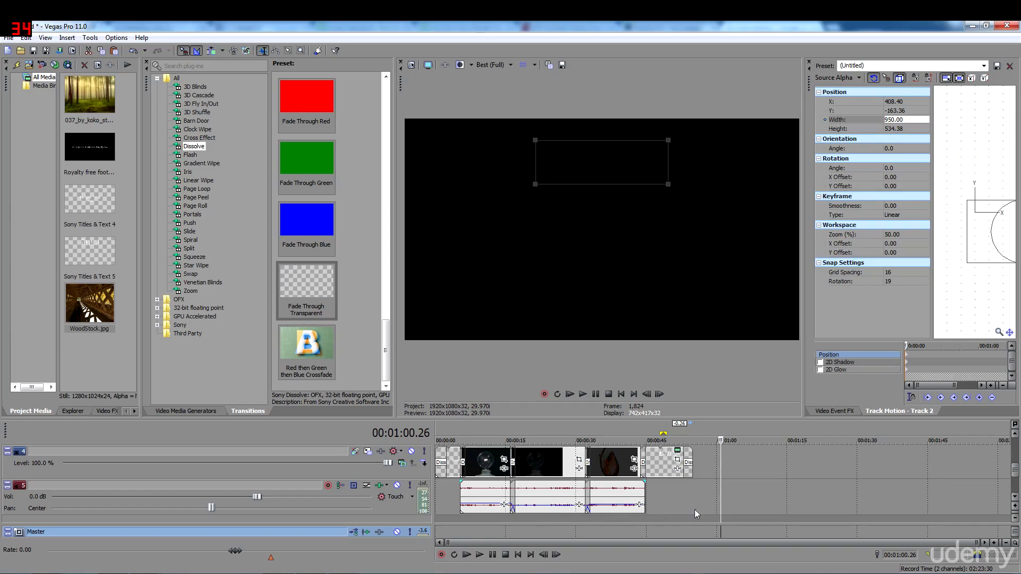
pyautogui.click(684, 495)
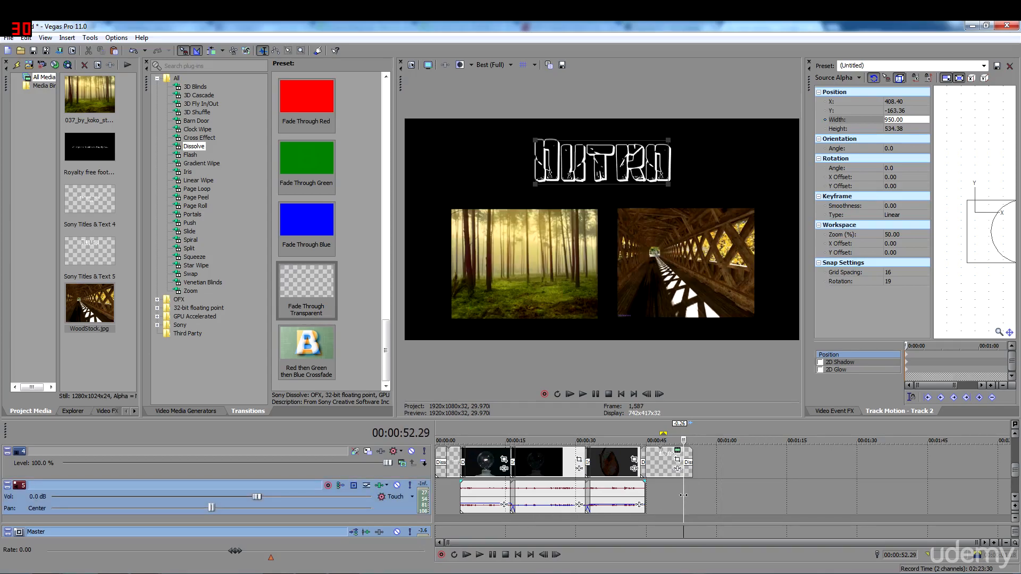
pyautogui.click(466, 555)
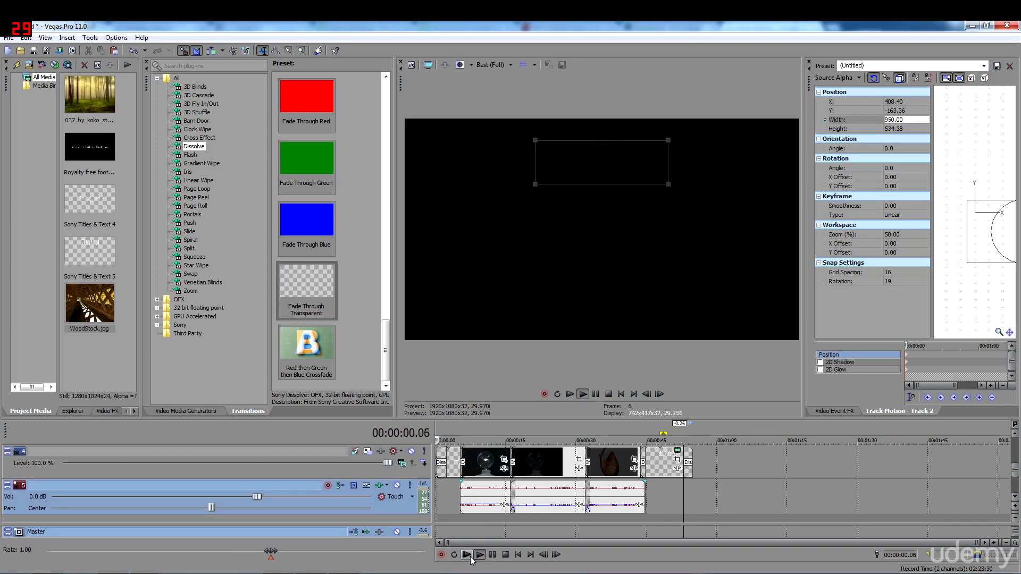